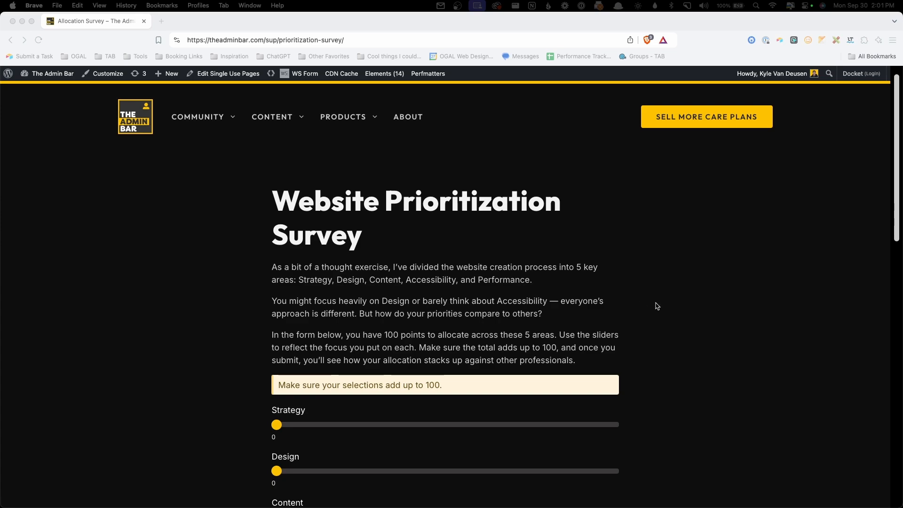
Allocate the survey points as Strategy 20, Design 15, Content 15, Accessibility 20 and Performance 30, and submit the survey.
scroll(662, 306, "down", 5)
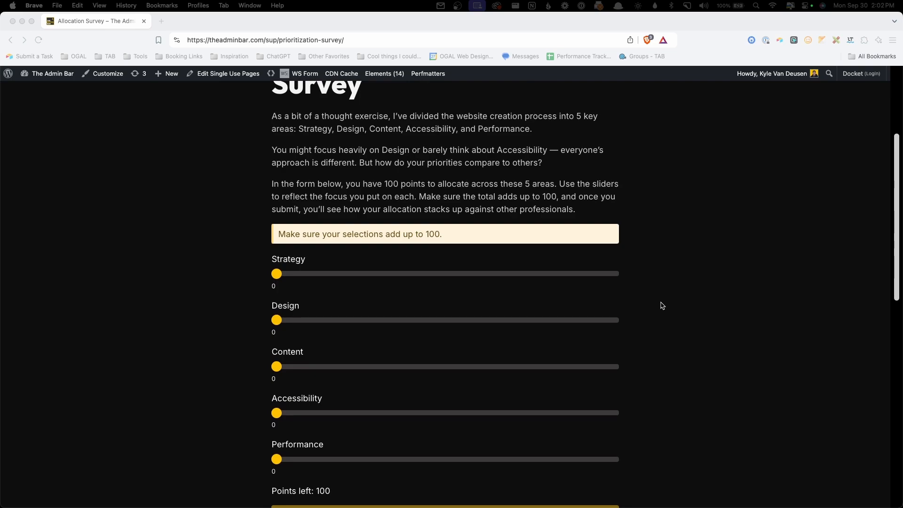
left_click(277, 274)
left_click_drag(276, 274, 349, 281)
left_click_drag(277, 319, 327, 320)
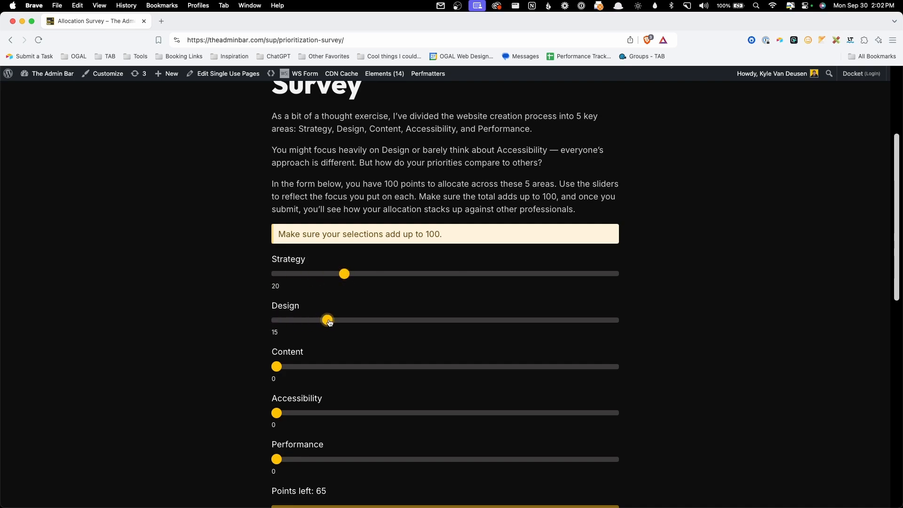
left_click_drag(284, 366, 328, 366)
scroll(345, 369, "down", 3)
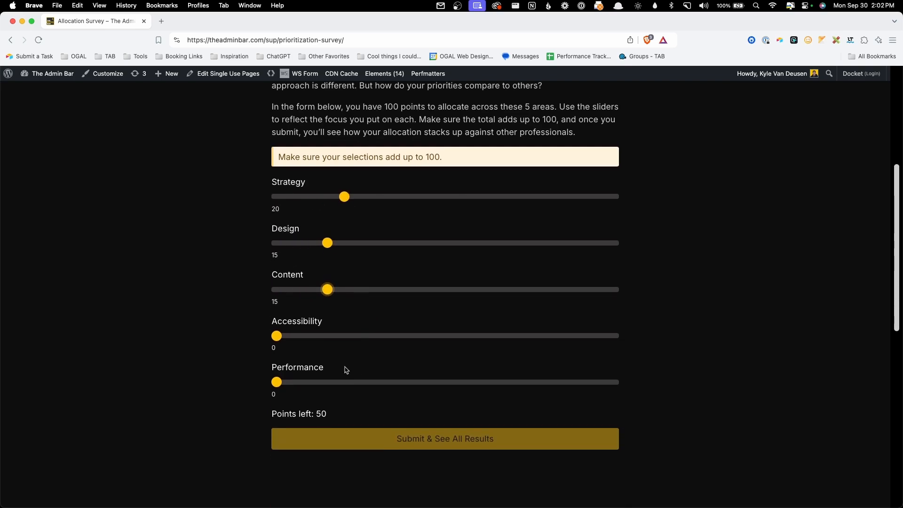
left_click_drag(277, 338, 344, 336)
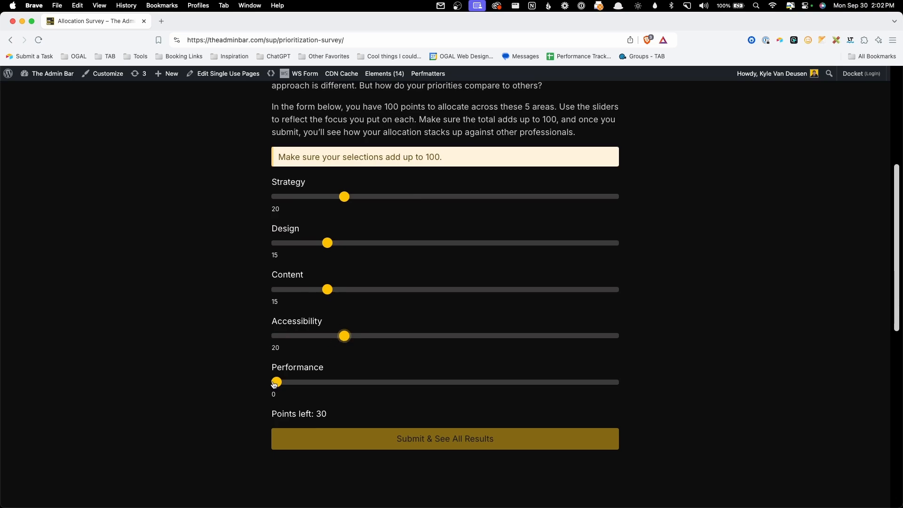
left_click_drag(276, 382, 378, 382)
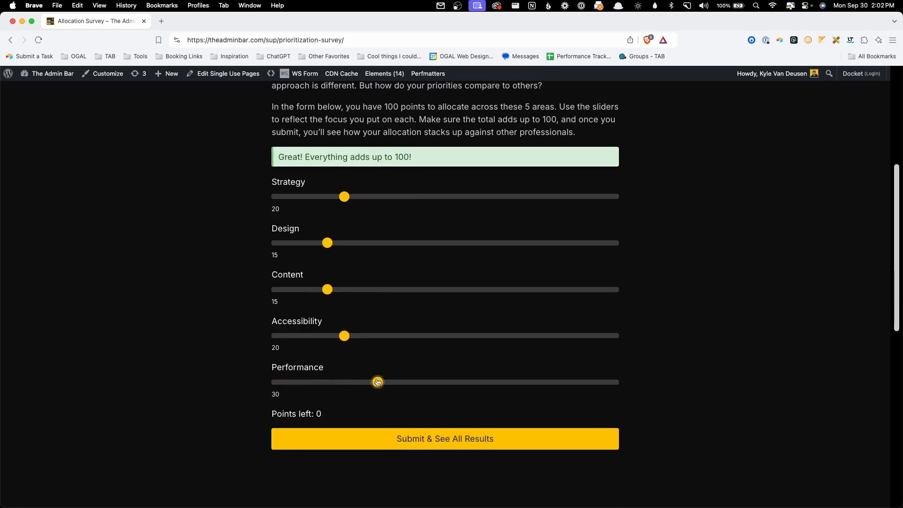
left_click(424, 440)
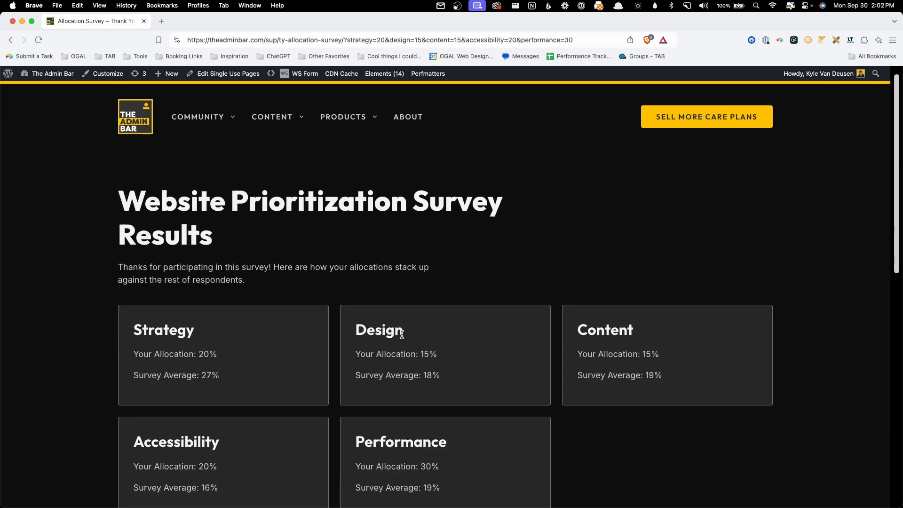
Compare the submitted allocations with the survey averages for each category on the results page.
scroll(401, 334, "down", 3)
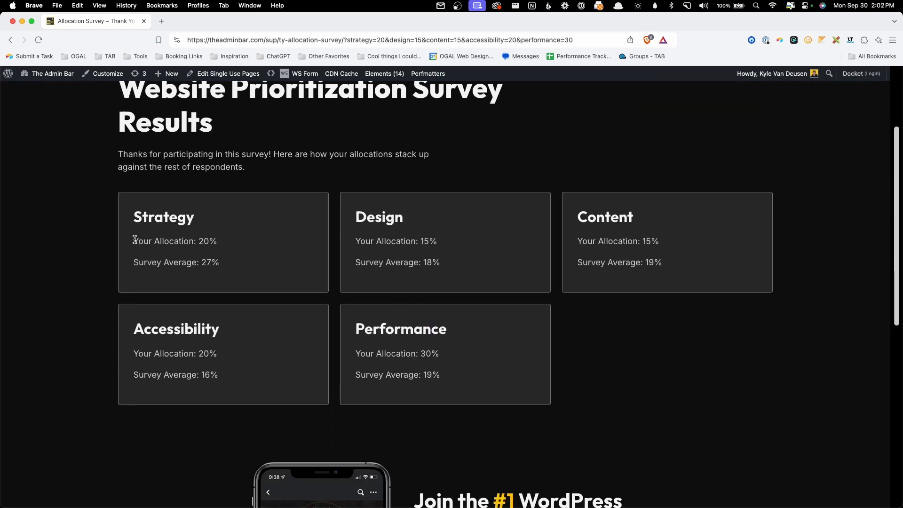
left_click_drag(133, 240, 210, 241)
left_click_drag(370, 241, 427, 242)
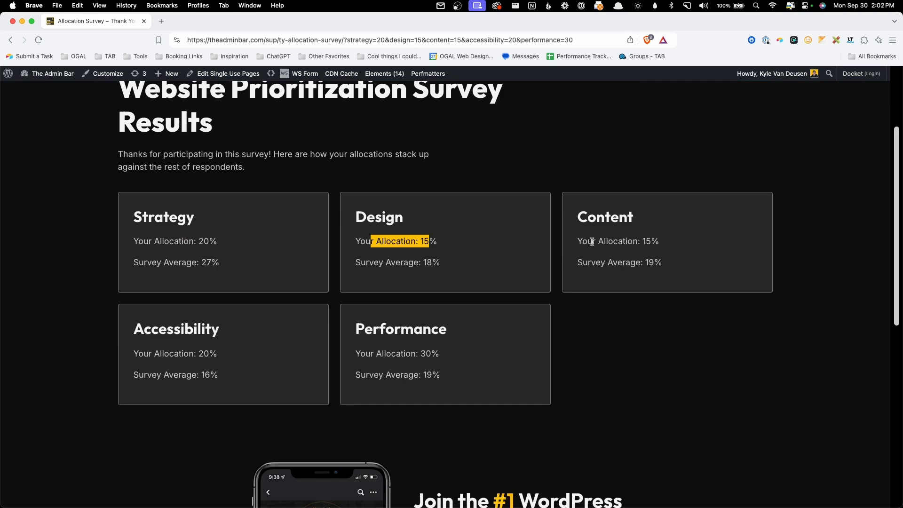
left_click_drag(605, 242, 679, 266)
left_click(588, 263)
left_click(678, 267)
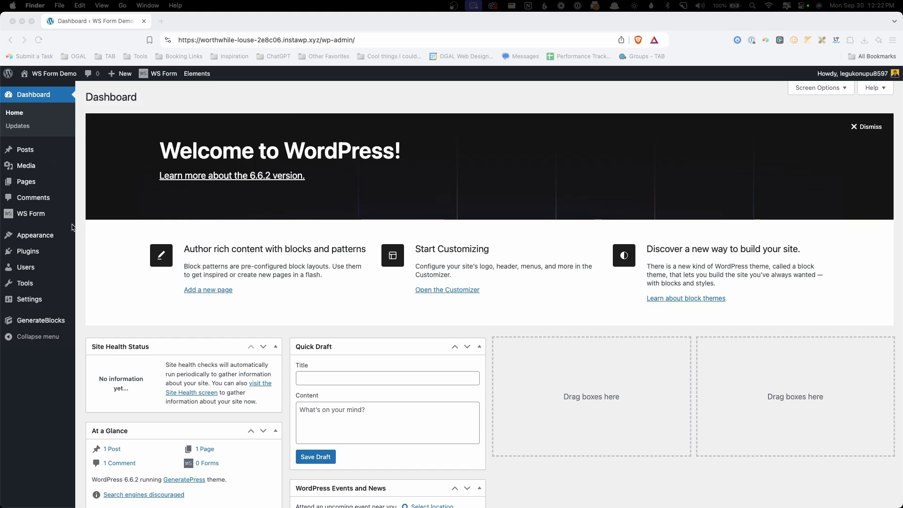
Review the installed themes and the installed plugins of the WS Form Demo site.
mouse_move(56, 235)
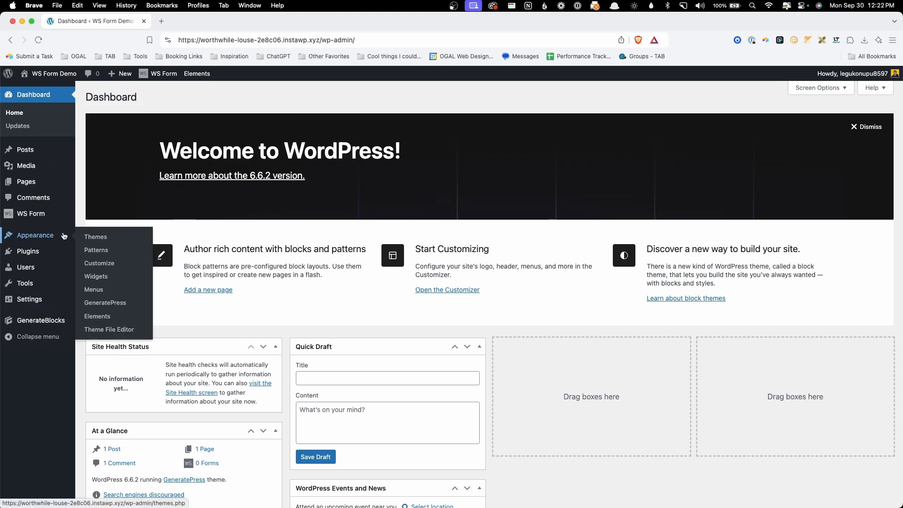
left_click(130, 243)
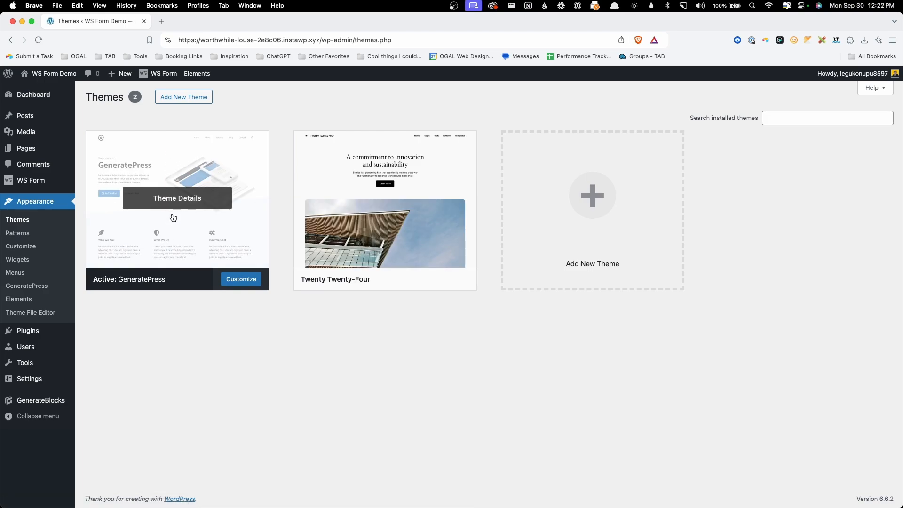
mouse_move(64, 335)
left_click(101, 333)
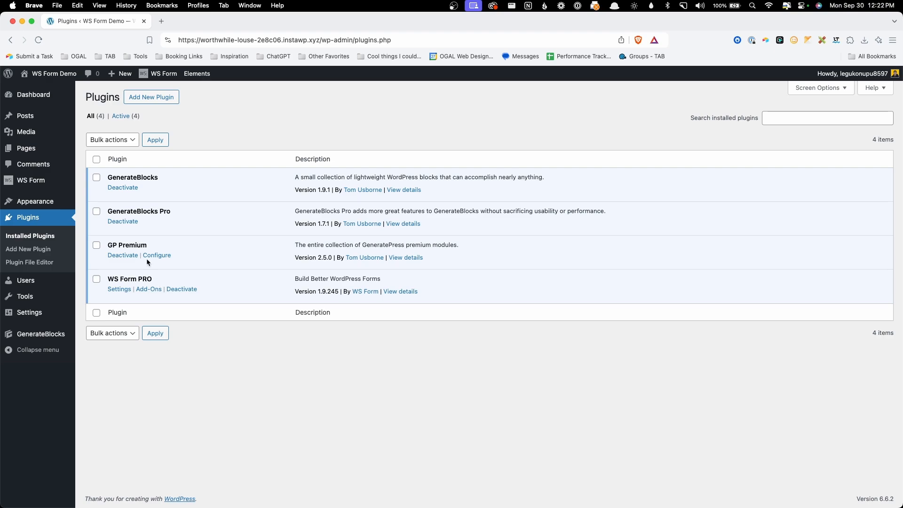
Complete the WS Form welcome setup, choosing "I'm Familiar" as the experience level with building forms.
mouse_move(49, 182)
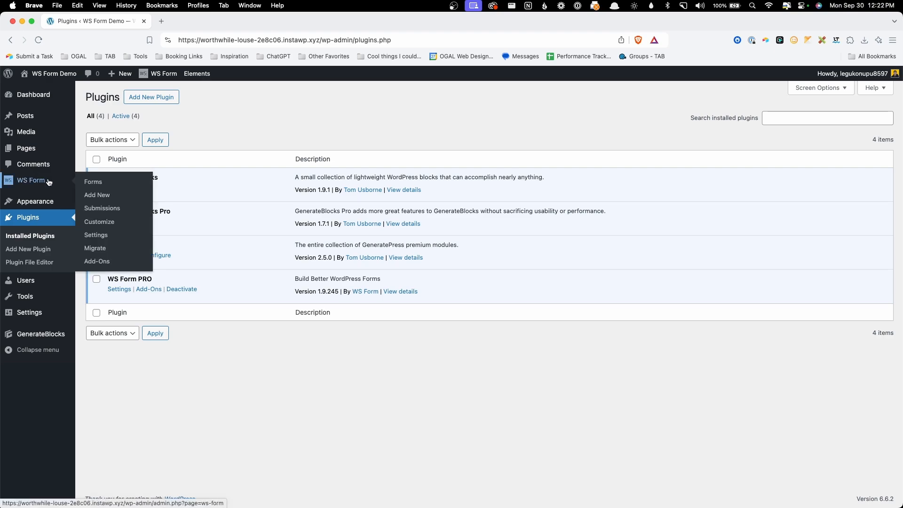
left_click(96, 183)
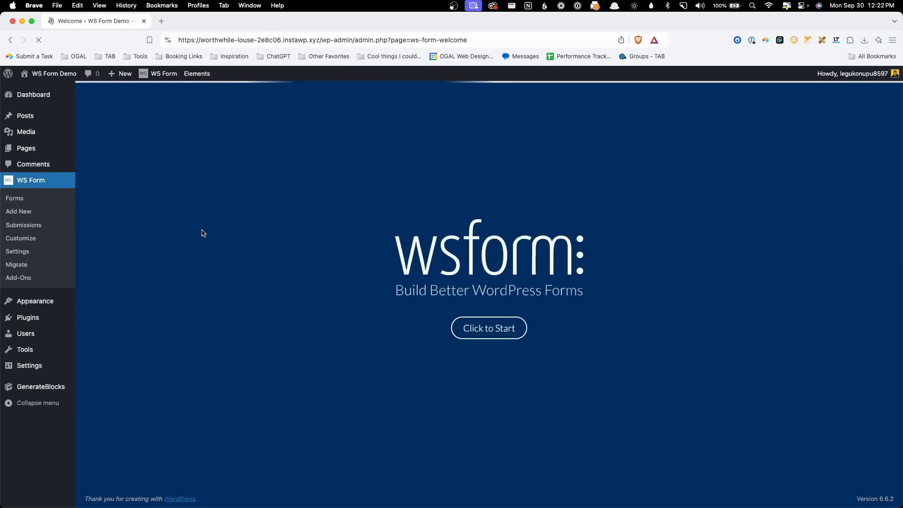
left_click(471, 326)
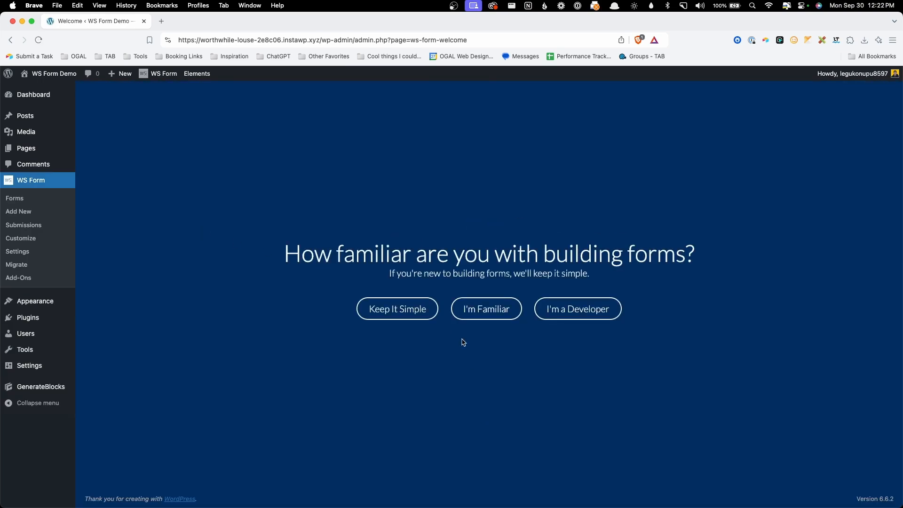
left_click(485, 317)
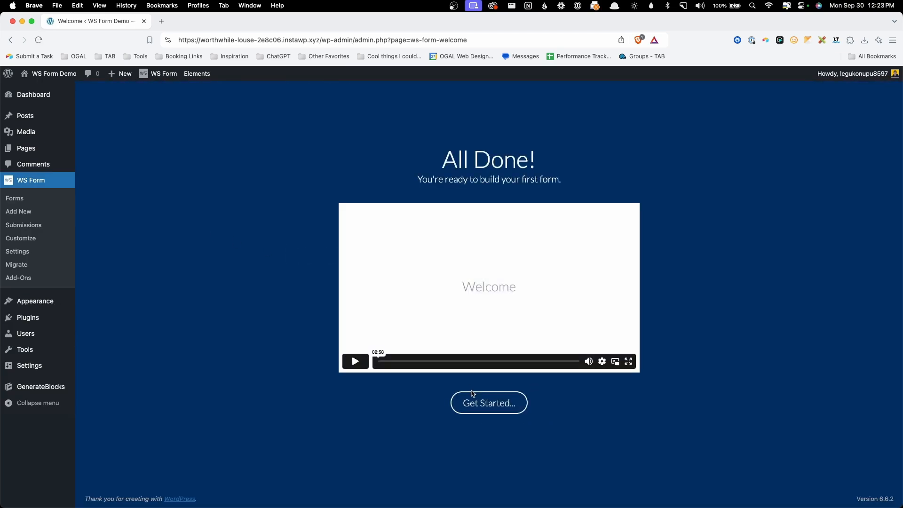
left_click(487, 403)
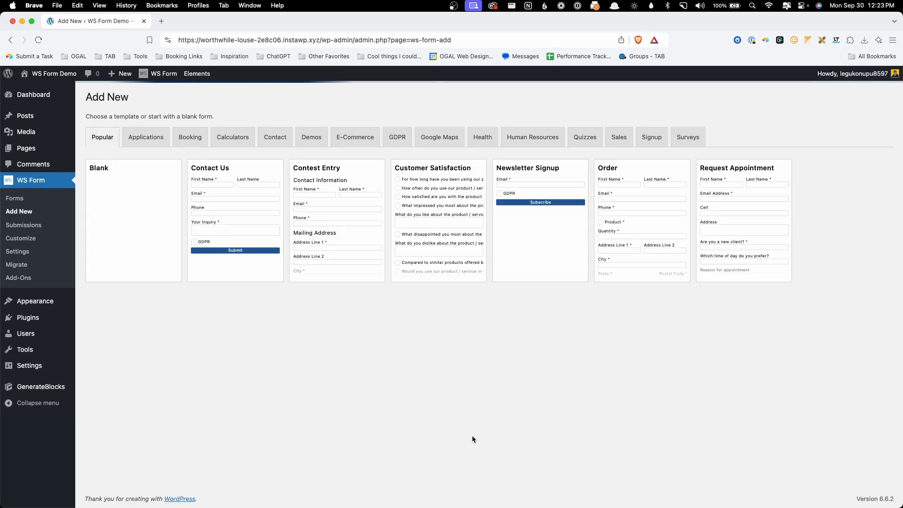
Create a form from the Blank template and name it "Survey".
mouse_move(109, 237)
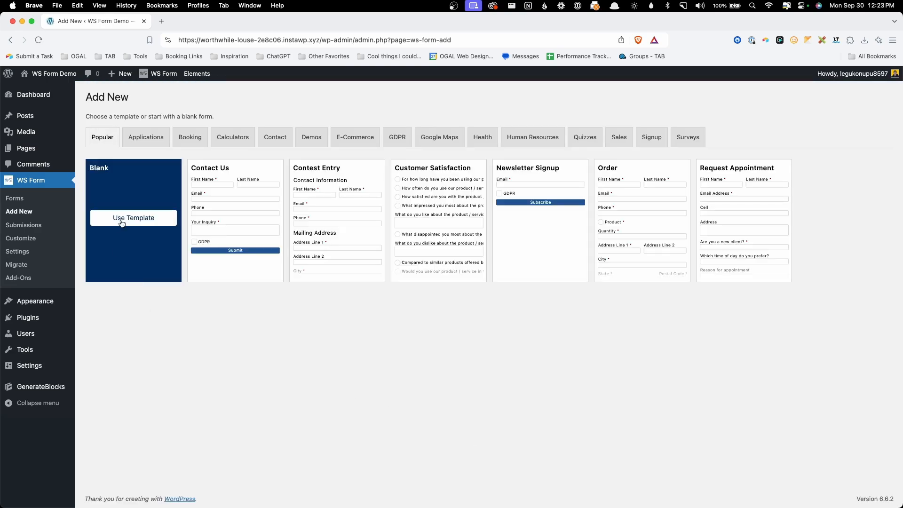
left_click(122, 223)
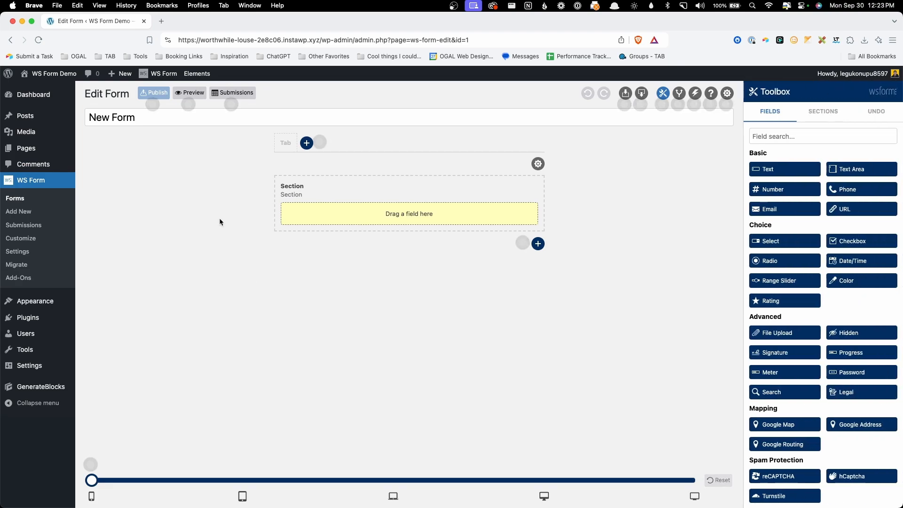
left_click(157, 117)
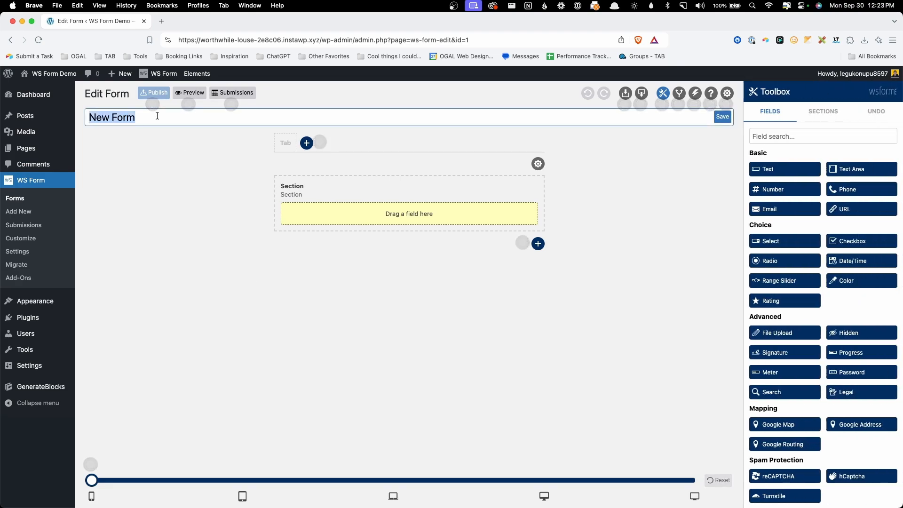
type("Survey")
left_click(233, 203)
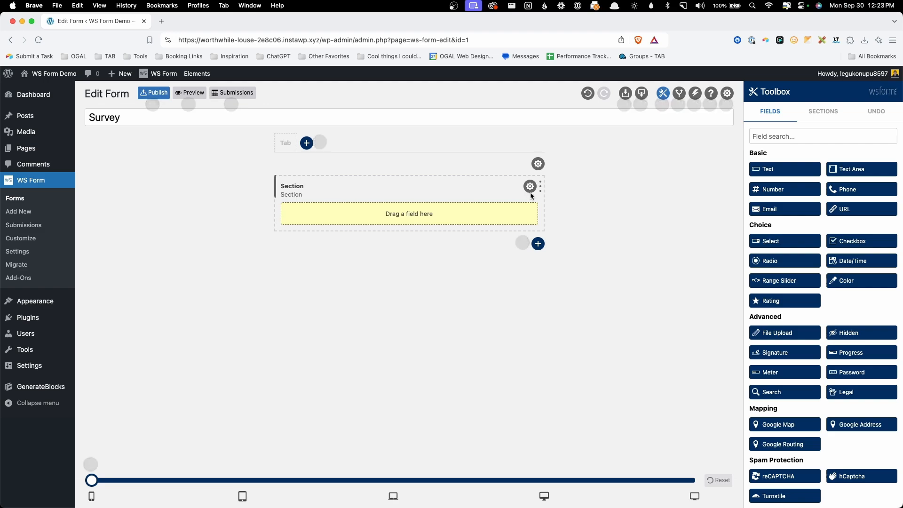
Change the label of the form's section to "Categories".
left_click(530, 186)
double_click(774, 146)
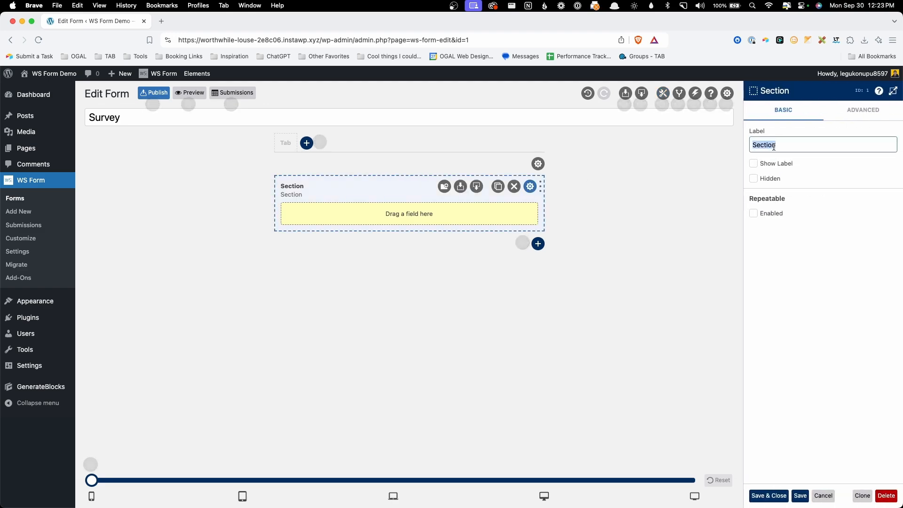
type("Categories")
left_click(631, 225)
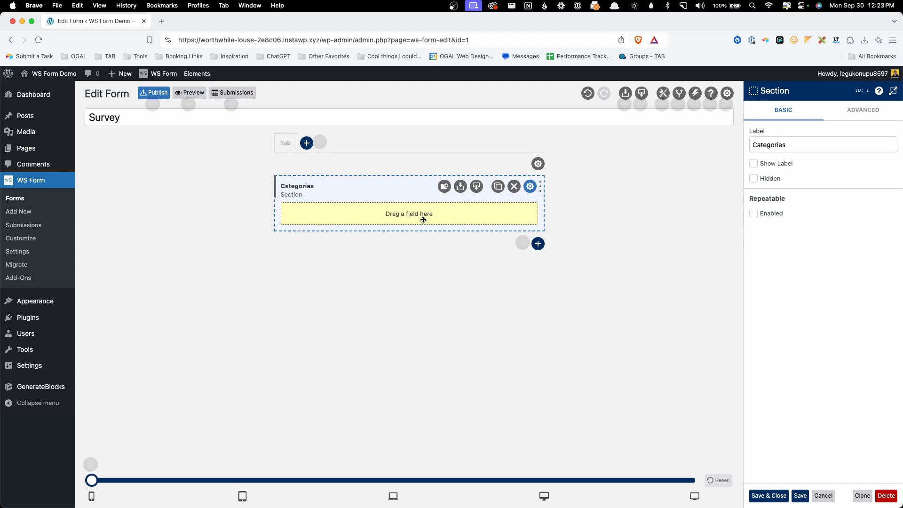
Dismiss the toolbox tutorial tip and add a Range Slider field to the Categories section, finding it with the search term "range".
left_click(663, 93)
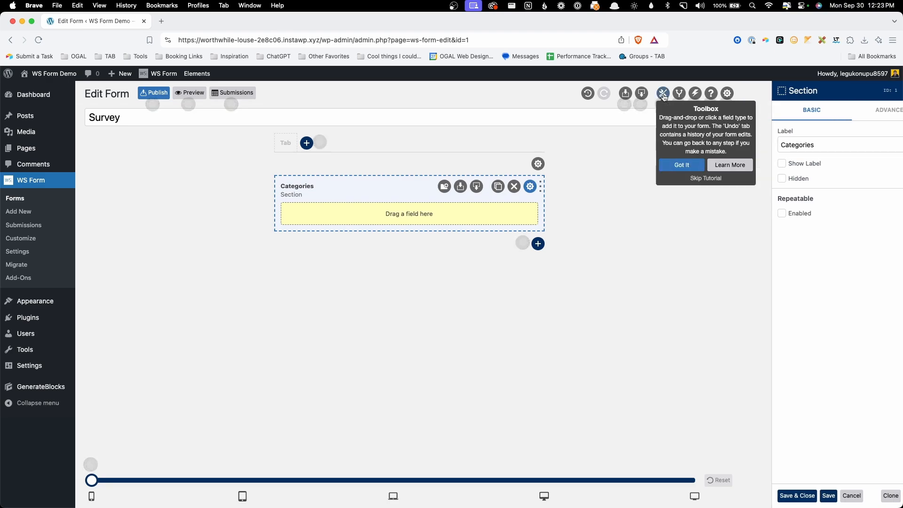
left_click(681, 166)
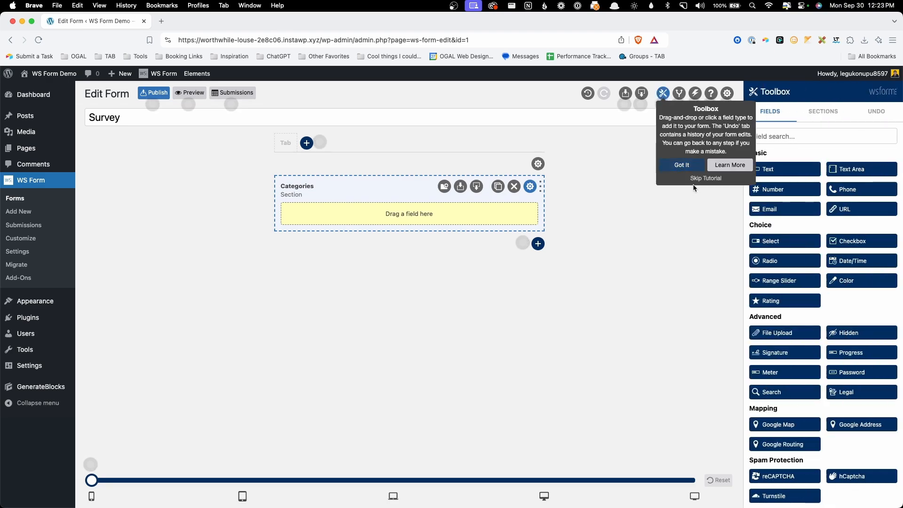
left_click(781, 135)
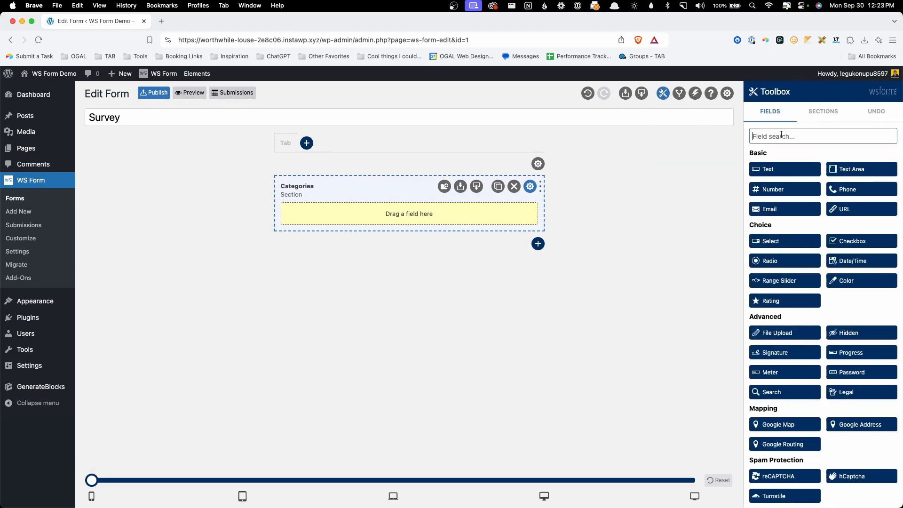
type("range")
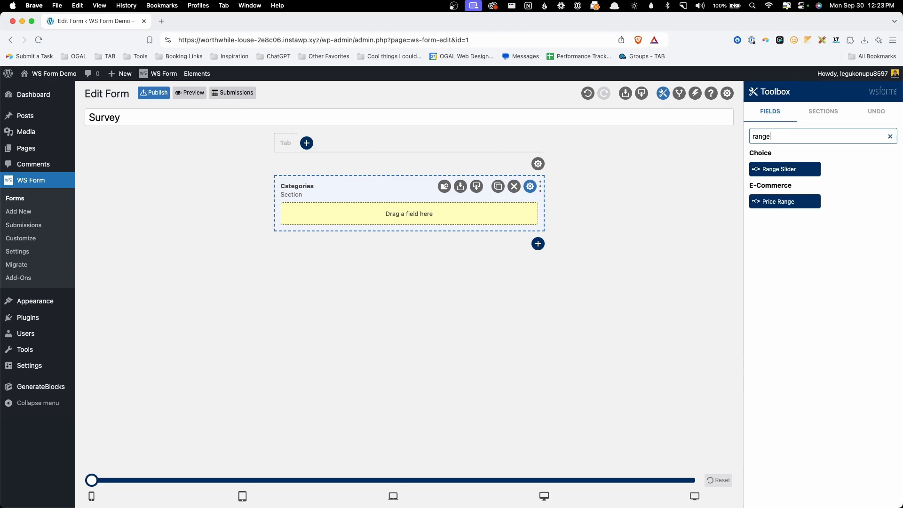
left_click_drag(779, 169, 433, 217)
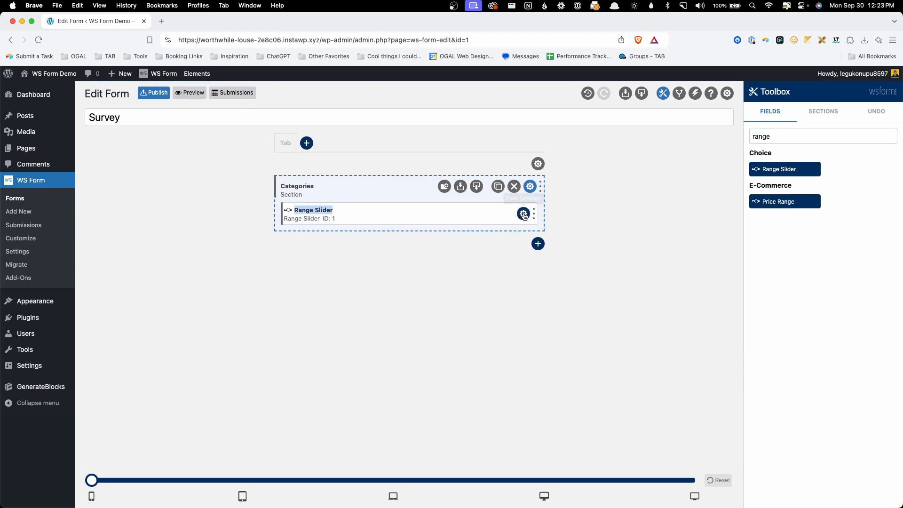
Set the label of the range slider in the Categories section to "Strategy".
left_click(523, 214)
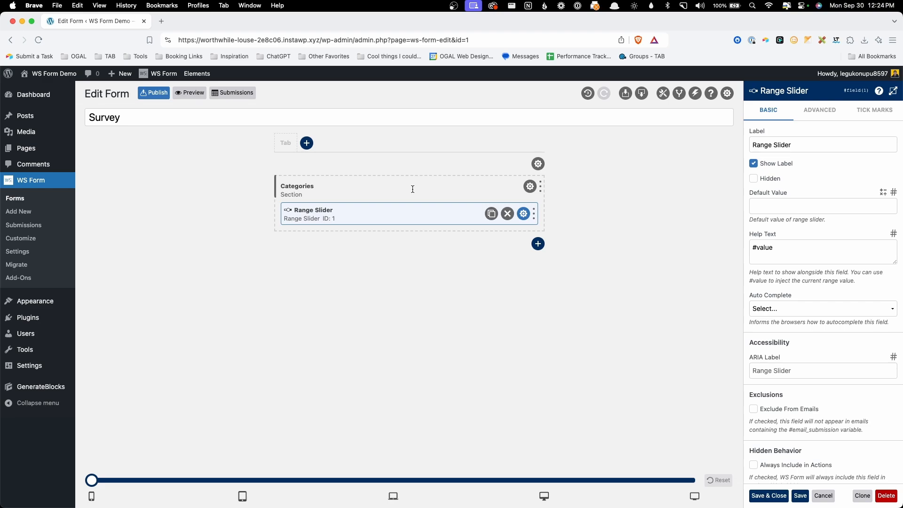
left_click(524, 214)
triple_click(793, 148)
type("St")
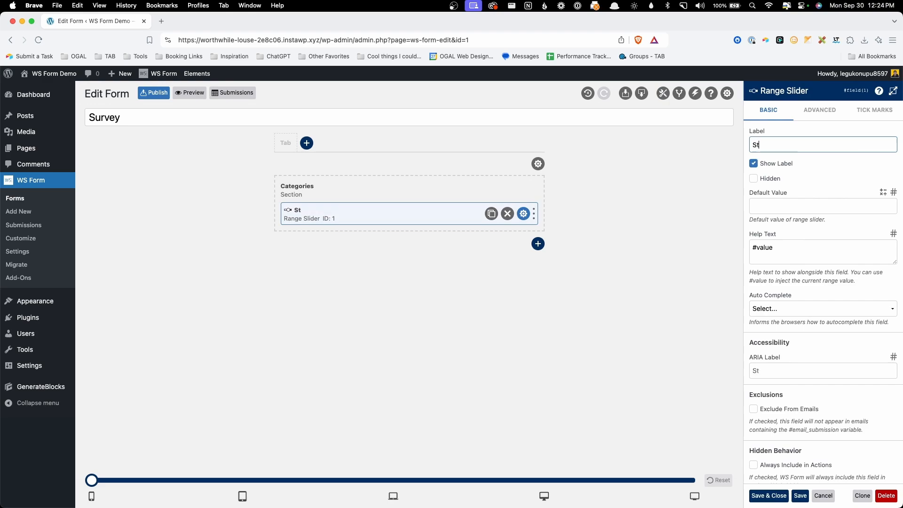
type("rategy")
scroll(822, 268, "down", 1)
Restrict the Strategy slider to a minimum of 0 and a maximum of 100.
left_click(831, 112)
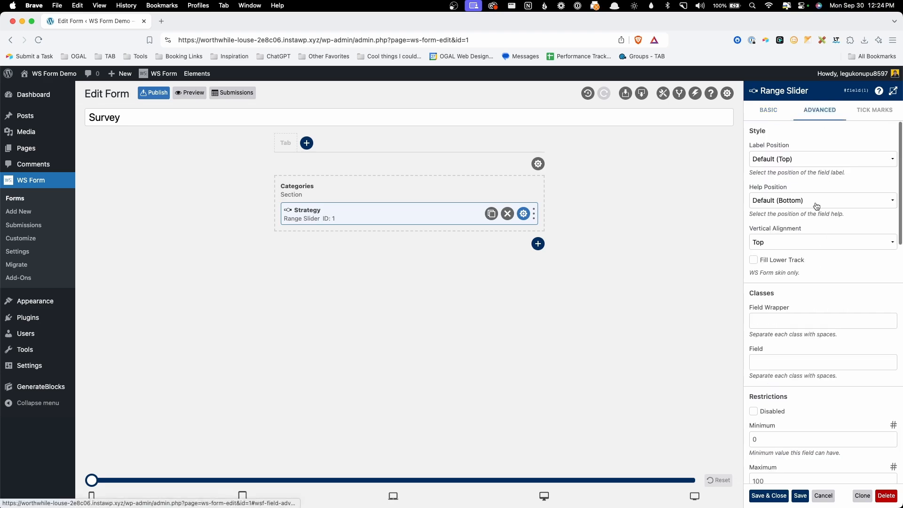
scroll(816, 207, "down", 5)
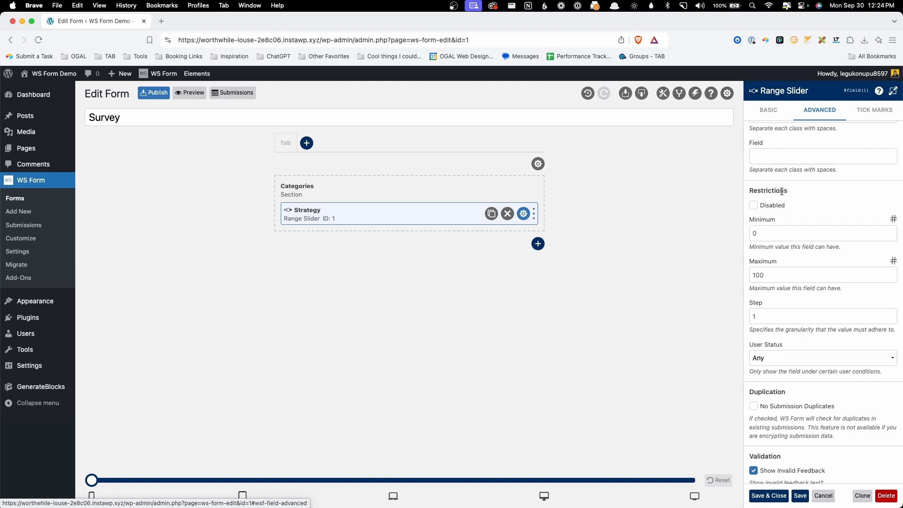
left_click(755, 232)
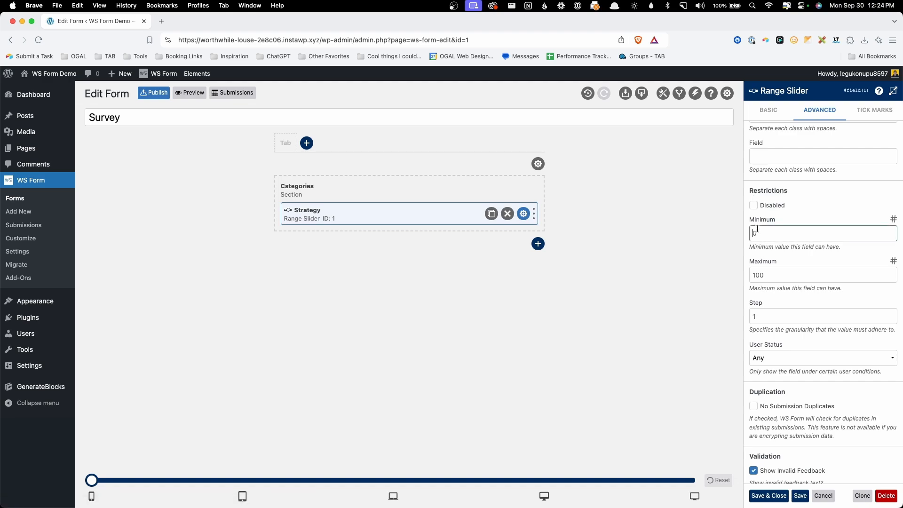
type("0")
left_click(776, 270)
type("100")
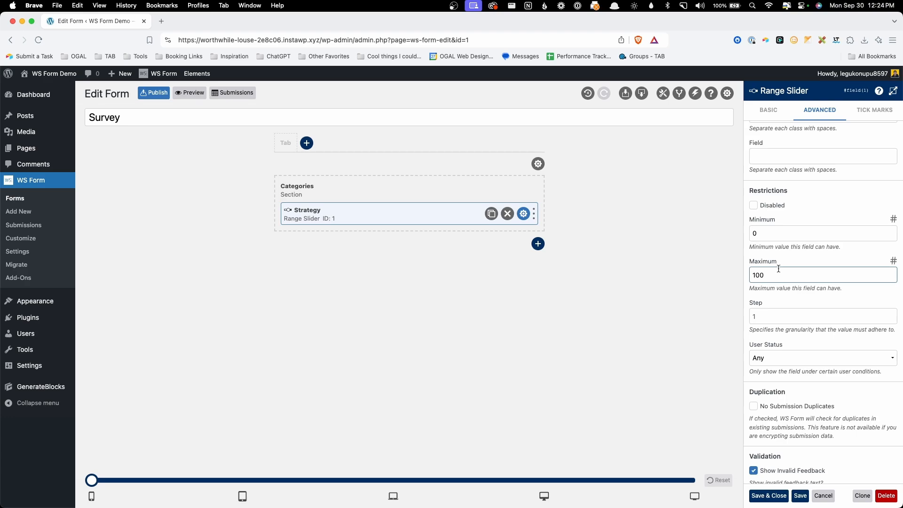
left_click(792, 262)
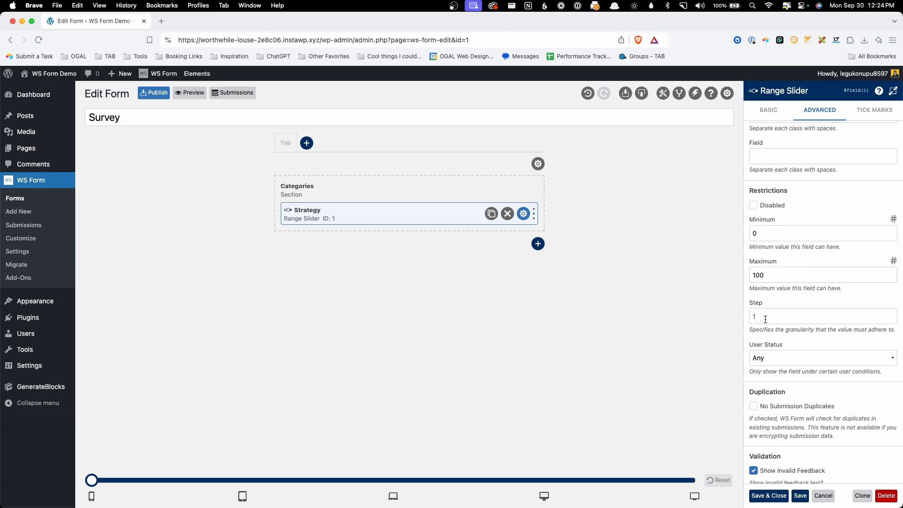
Set the Strategy slider's step to 5 and its default value to 0, and save the field.
left_click(784, 315)
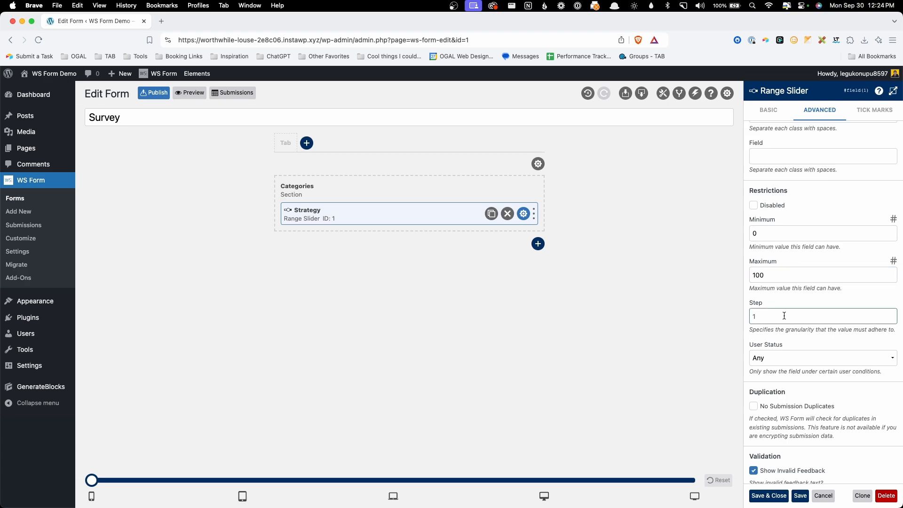
type("5")
left_click(765, 112)
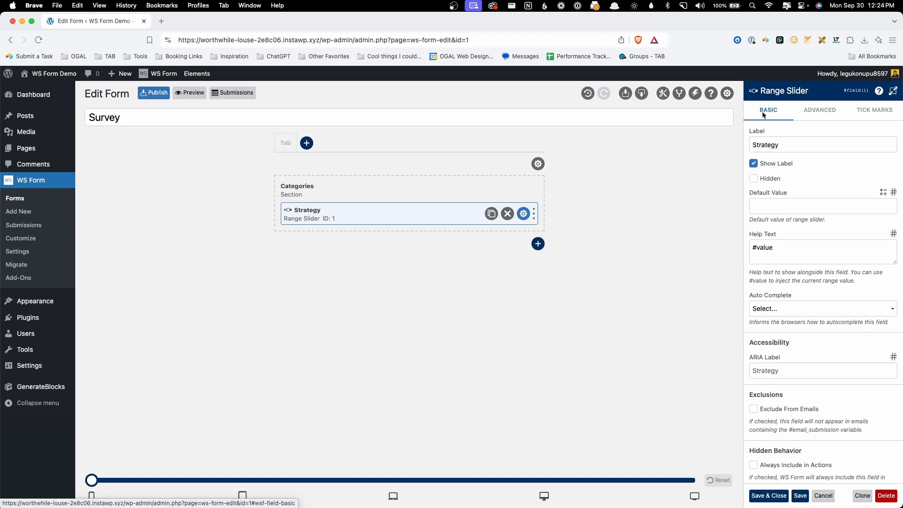
left_click(763, 206)
type("0")
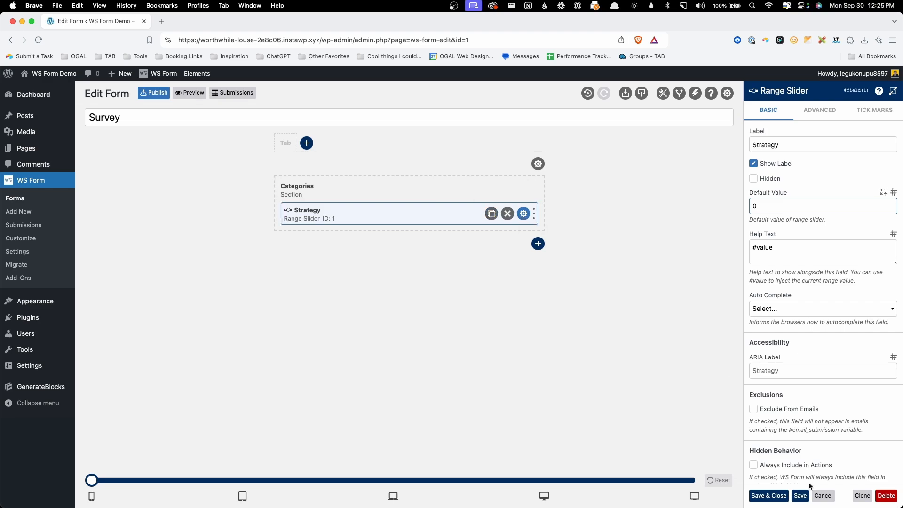
left_click(802, 495)
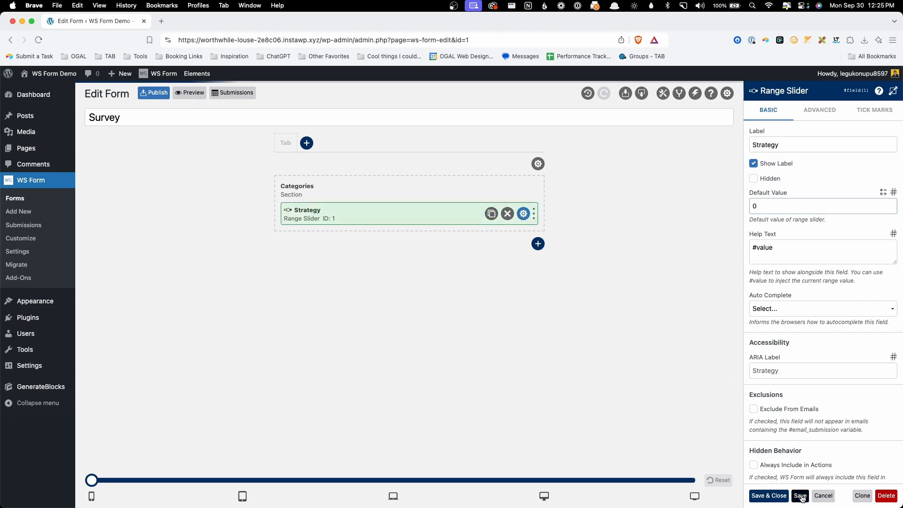
Duplicate the Strategy slider, label the copy "Design" and save it.
left_click(491, 214)
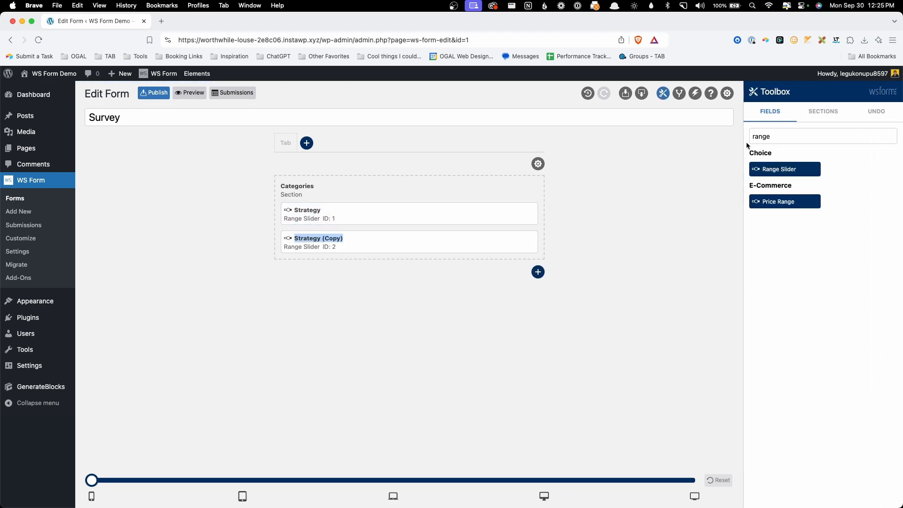
left_click(523, 242)
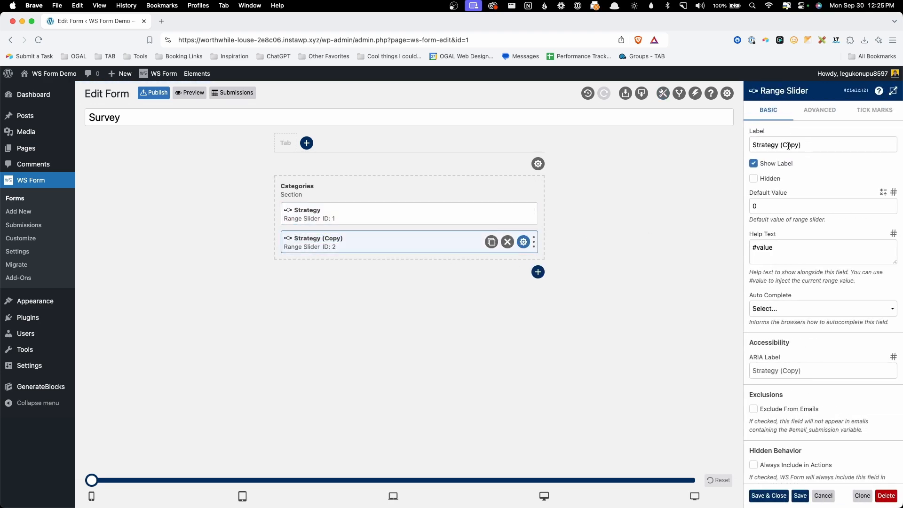
triple_click(789, 146)
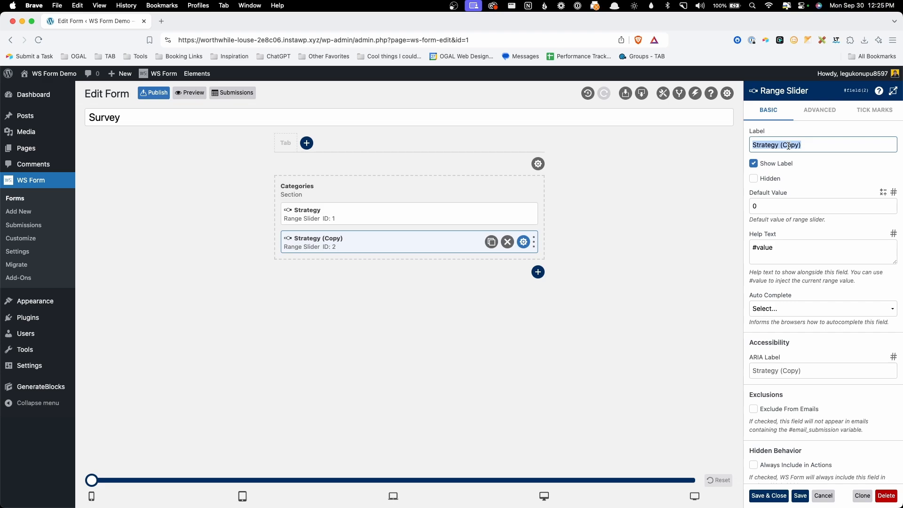
type("Design")
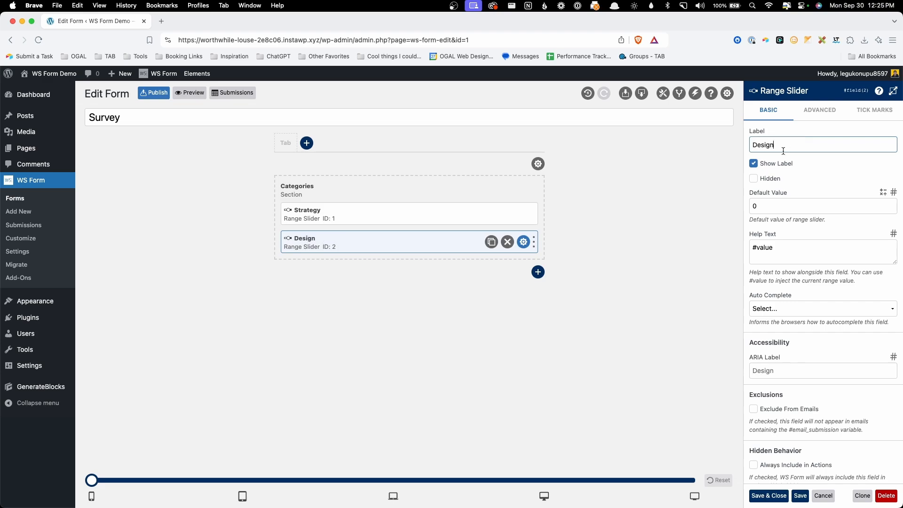
left_click(801, 495)
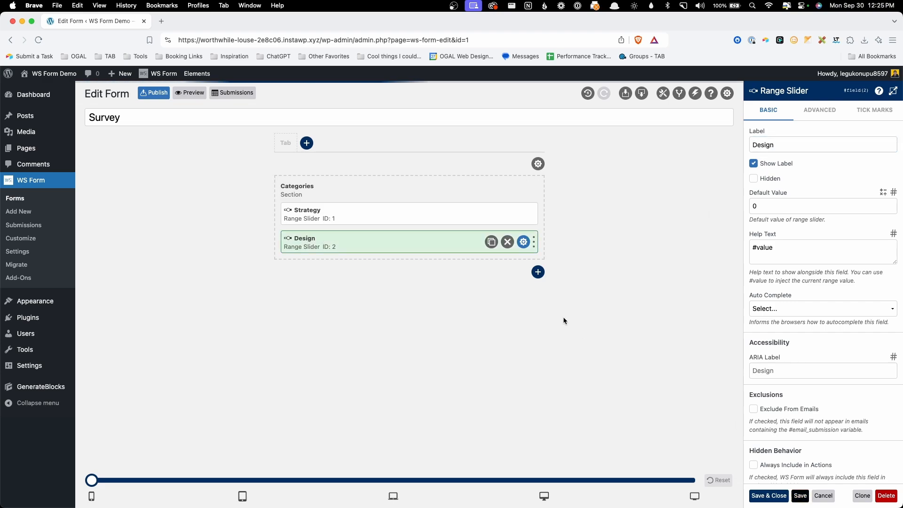
Duplicate the Design slider, label the copy "Content" and save it.
left_click(492, 243)
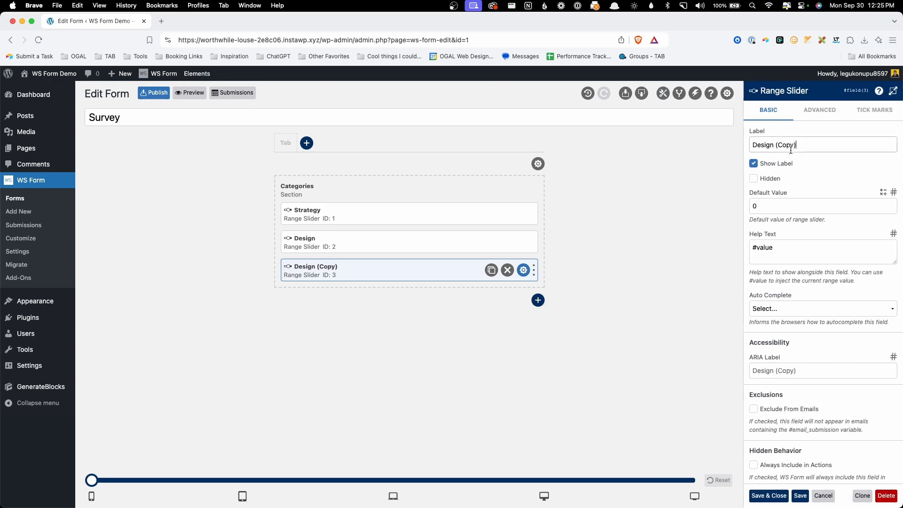
triple_click(790, 146)
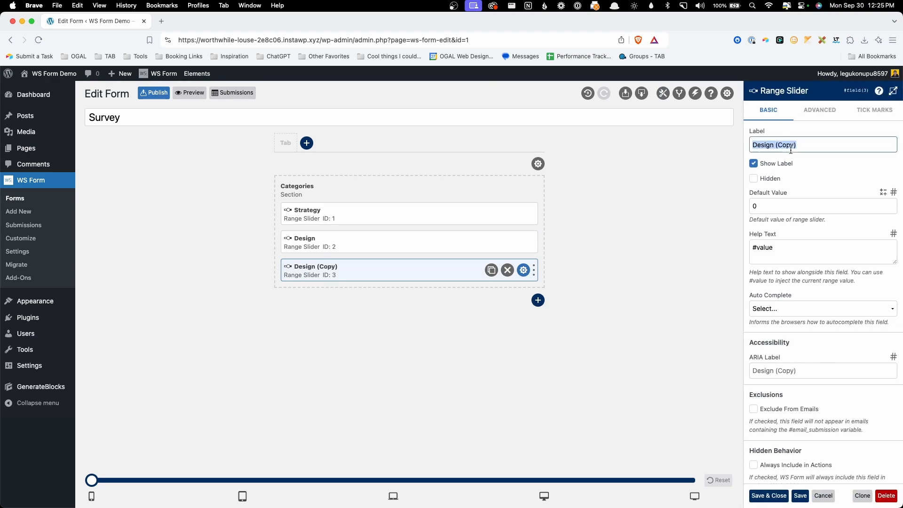
type("Content")
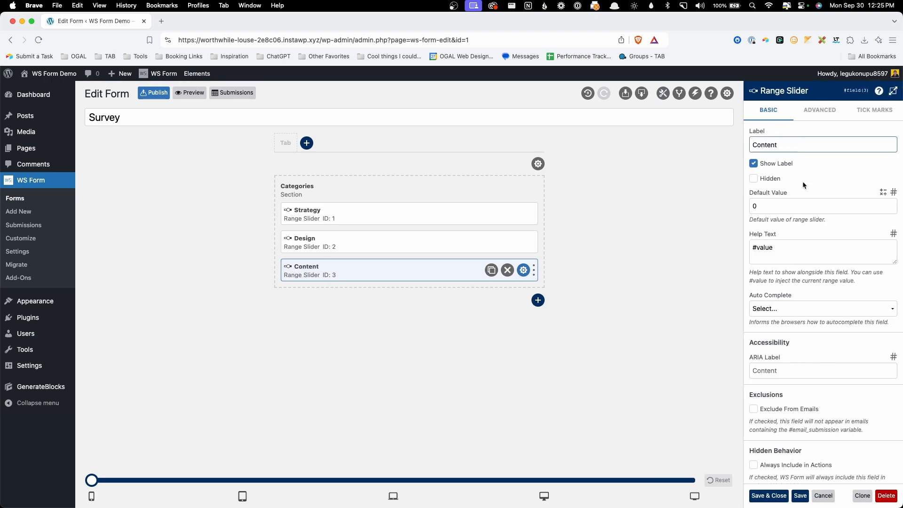
left_click(801, 495)
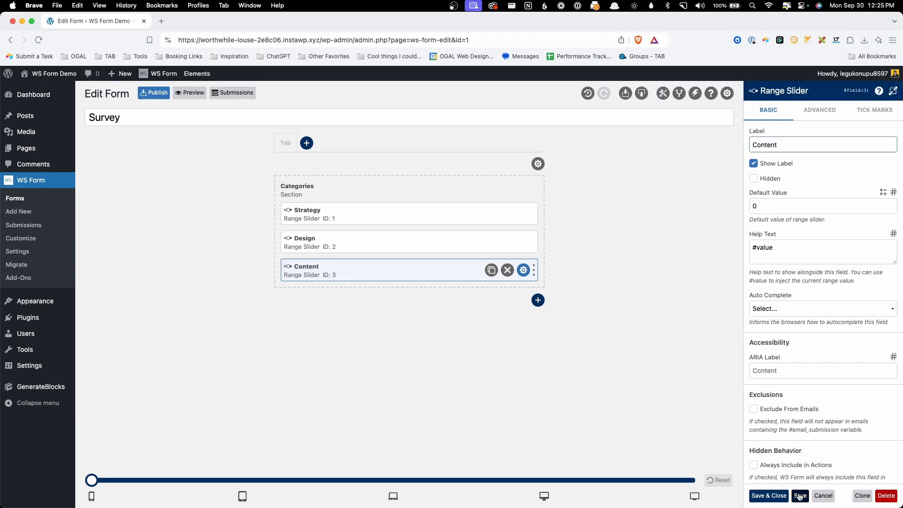
Duplicate the Content slider, label the copy "Accessibility" and save it.
left_click(489, 271)
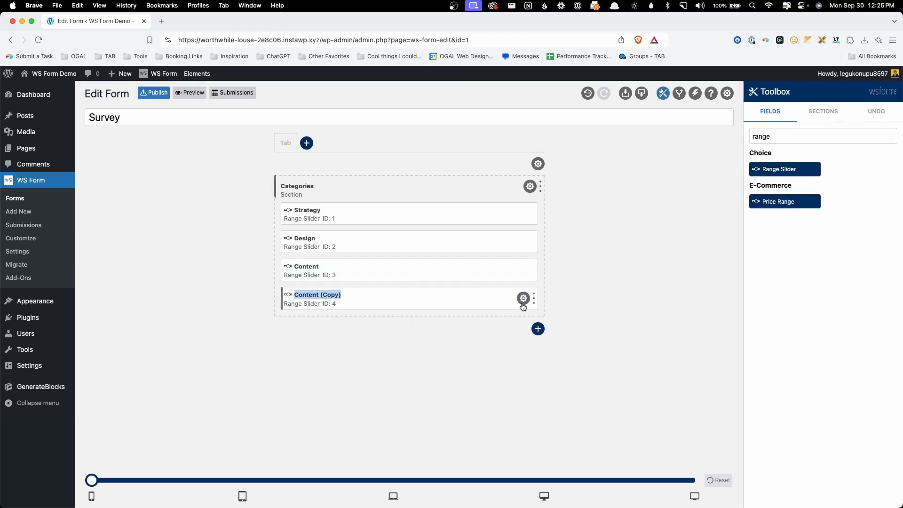
left_click(523, 301)
triple_click(785, 144)
type("Acc")
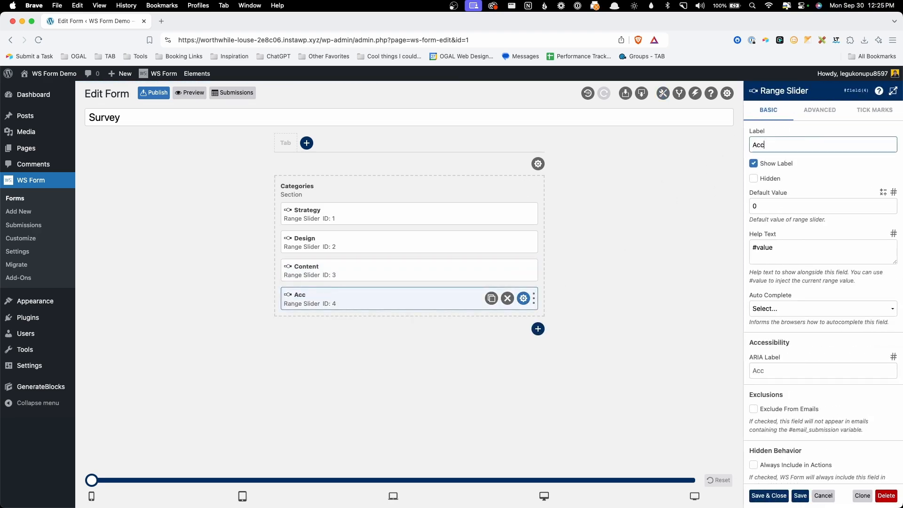
type("essibility")
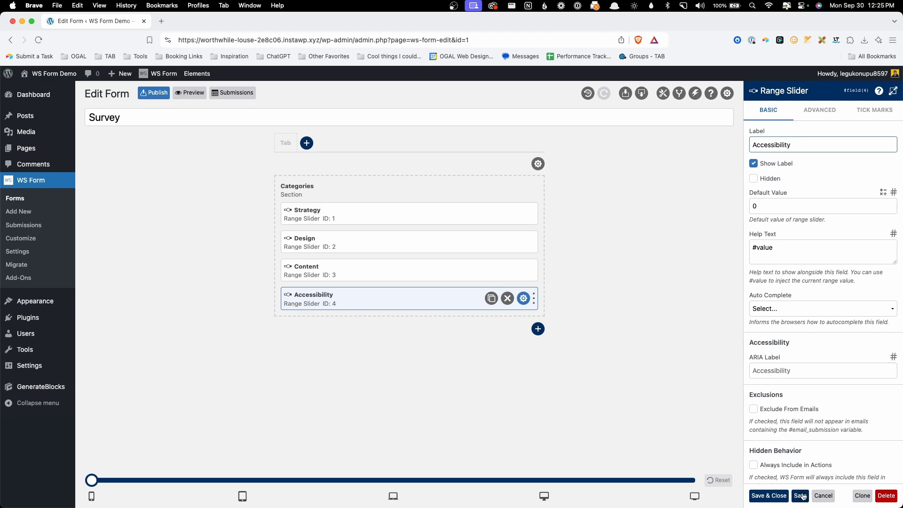
left_click(801, 496)
Duplicate the Accessibility slider, label the copy "Performance" and save it.
left_click(491, 298)
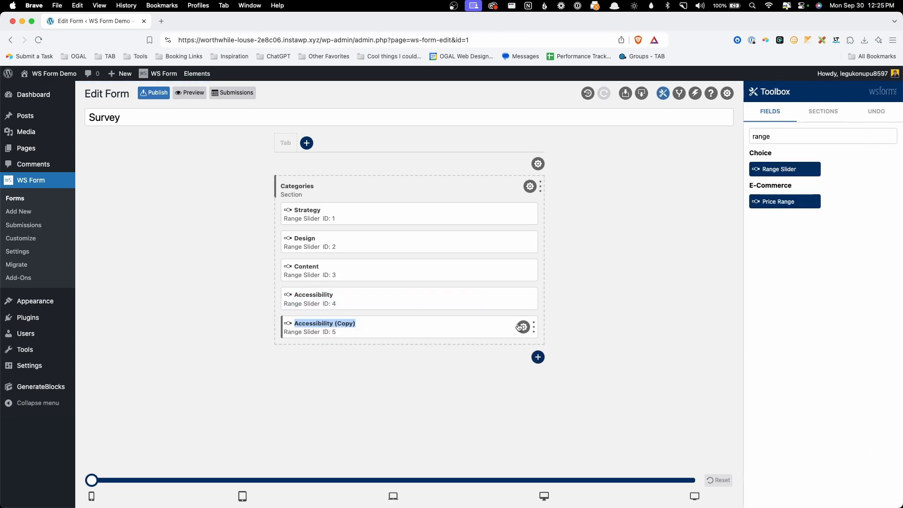
left_click(523, 327)
triple_click(767, 144)
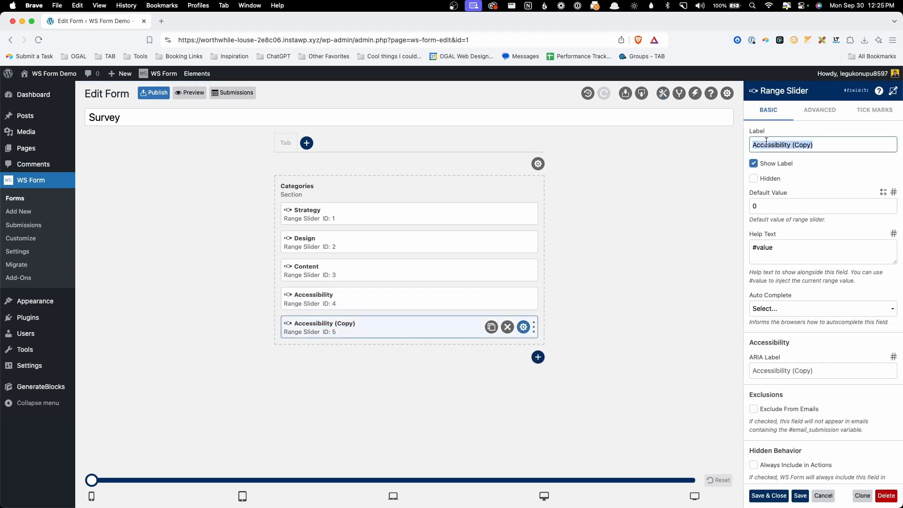
type("Performance")
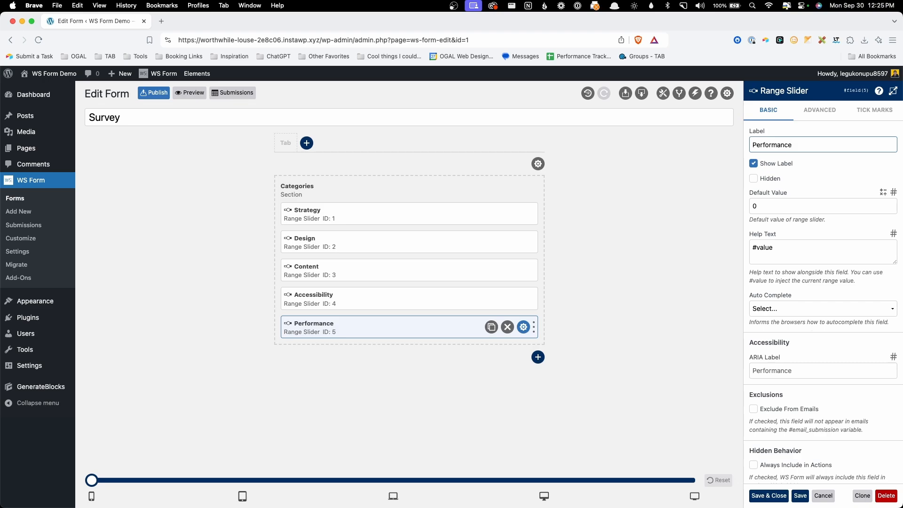
left_click(800, 496)
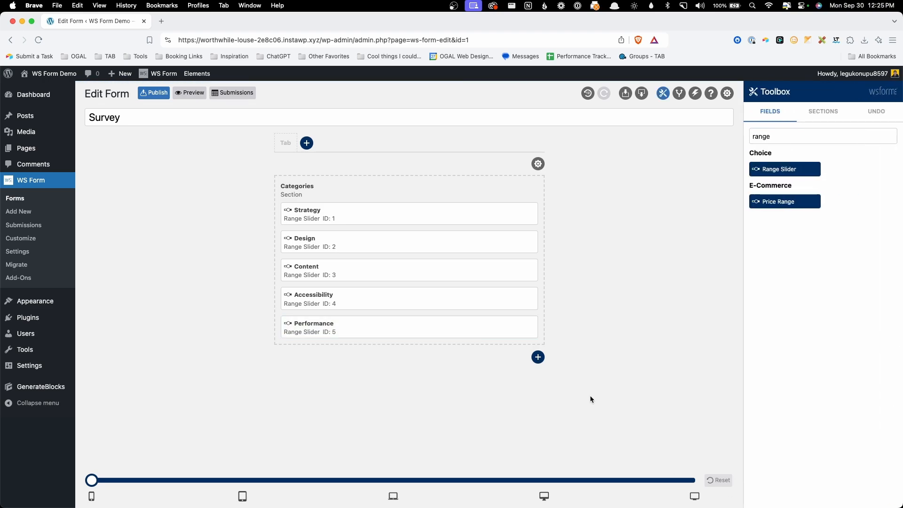
Preview the survey form, try out its range sliders and return to the form editor.
left_click(187, 93)
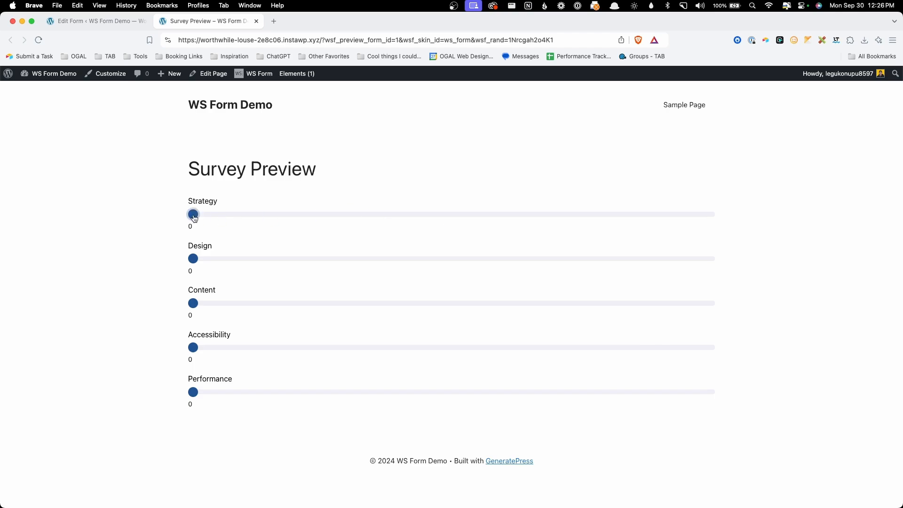
mouse_move(194, 214)
left_mouse_down()
mouse_move(402, 219)
mouse_move(151, 216)
mouse_move(486, 223)
mouse_move(190, 220)
left_mouse_up()
mouse_move(194, 217)
left_mouse_down()
mouse_move(401, 219)
mouse_move(191, 219)
left_mouse_up()
mouse_move(201, 258)
left_mouse_down()
mouse_move(333, 262)
mouse_move(190, 260)
left_mouse_up()
left_click_drag(194, 304, 184, 310)
left_click_drag(192, 348, 180, 351)
left_click_drag(192, 231, 189, 227)
left_click(117, 22)
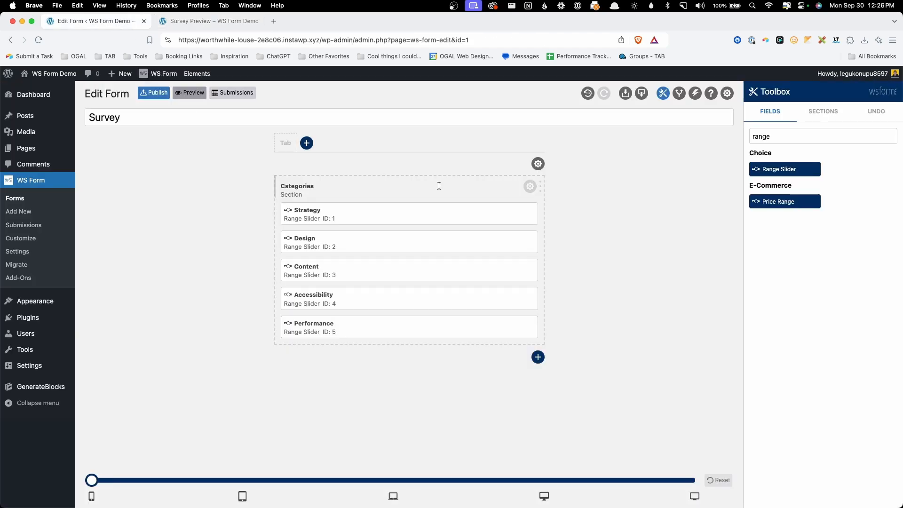
Examine the #value help text in the Strategy slider's settings and compare it with the slider's behaviour in the form preview.
left_click(524, 214)
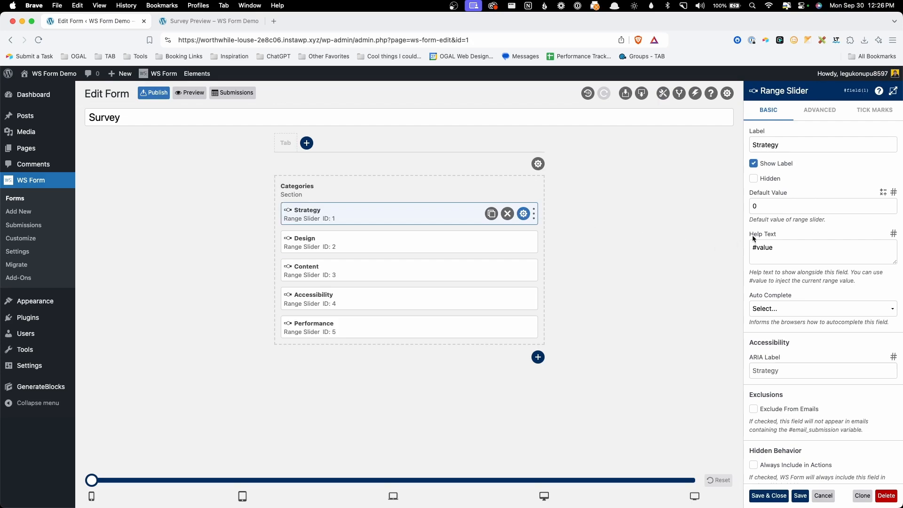
left_click_drag(754, 248, 784, 249)
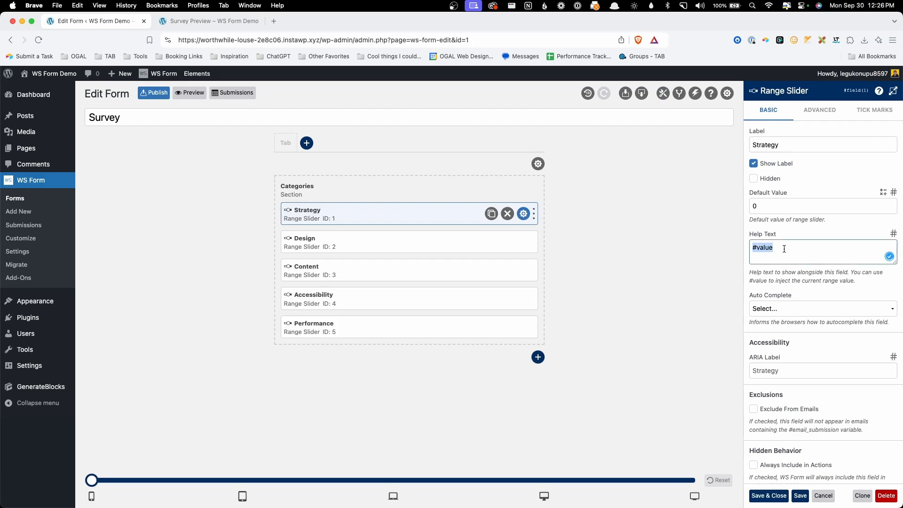
left_click(784, 249)
left_click(195, 25)
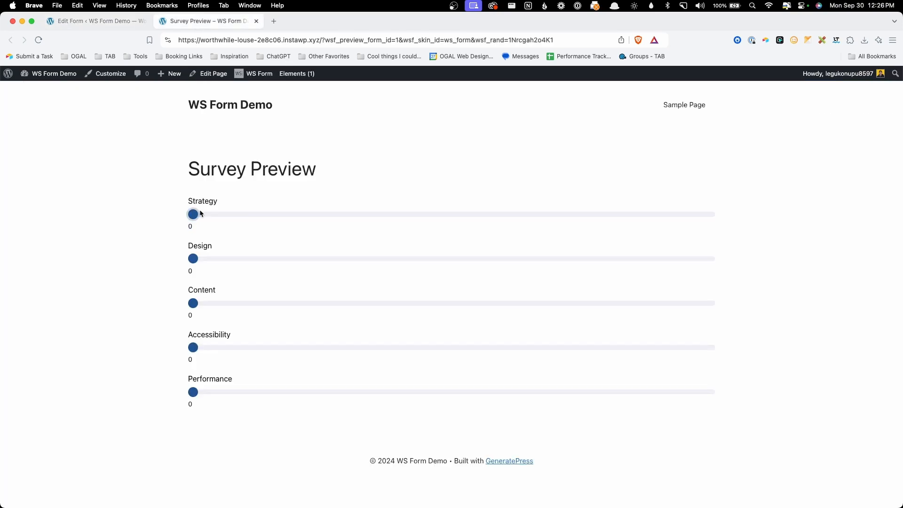
mouse_move(194, 214)
left_mouse_down()
mouse_move(270, 215)
mouse_move(197, 216)
left_mouse_up()
left_click(64, 19)
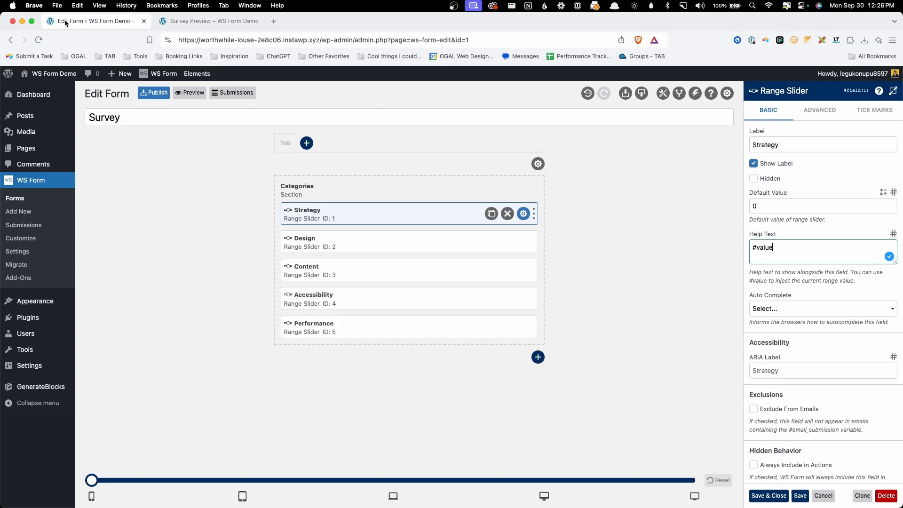
Add a section labelled "Calculations" below Categories and place a Hidden field labelled "Total" in it, finding the field type with "hidden".
left_click(539, 358)
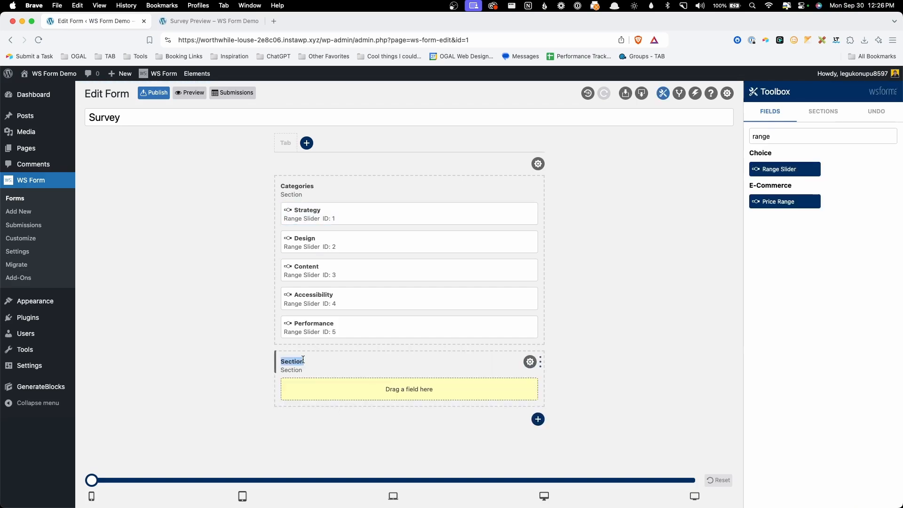
type("Calculations")
left_click(788, 138)
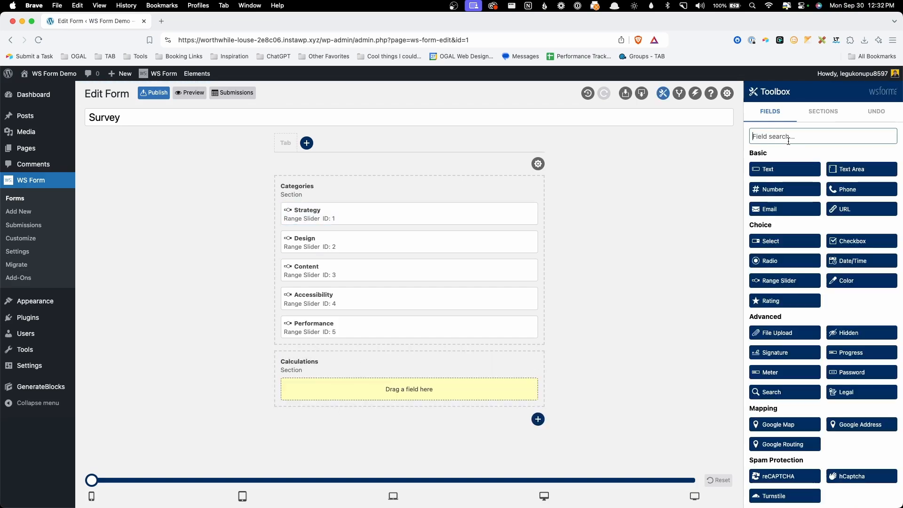
type("hidden")
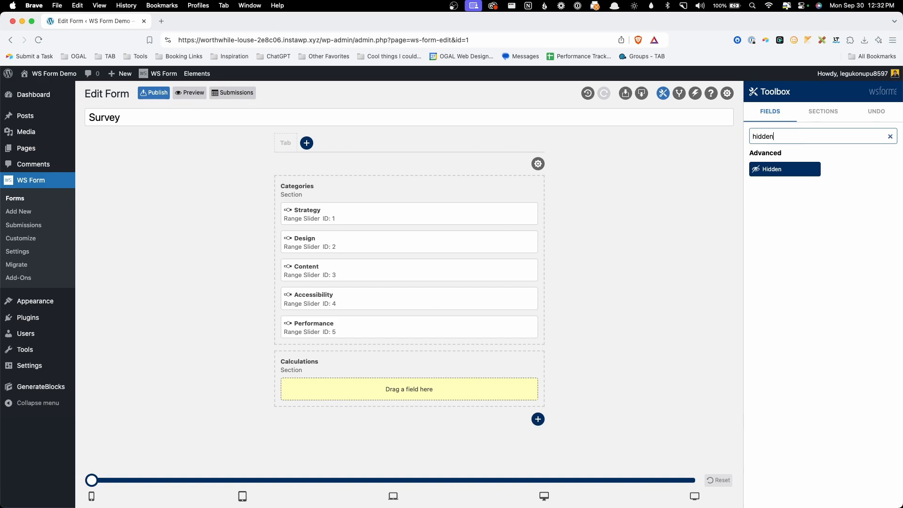
left_click_drag(778, 163, 410, 387)
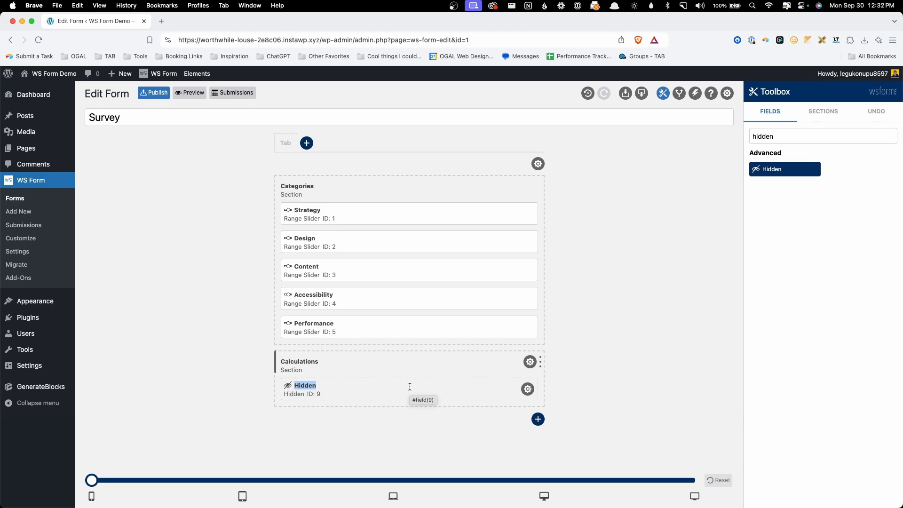
double_click(309, 385)
type("Total")
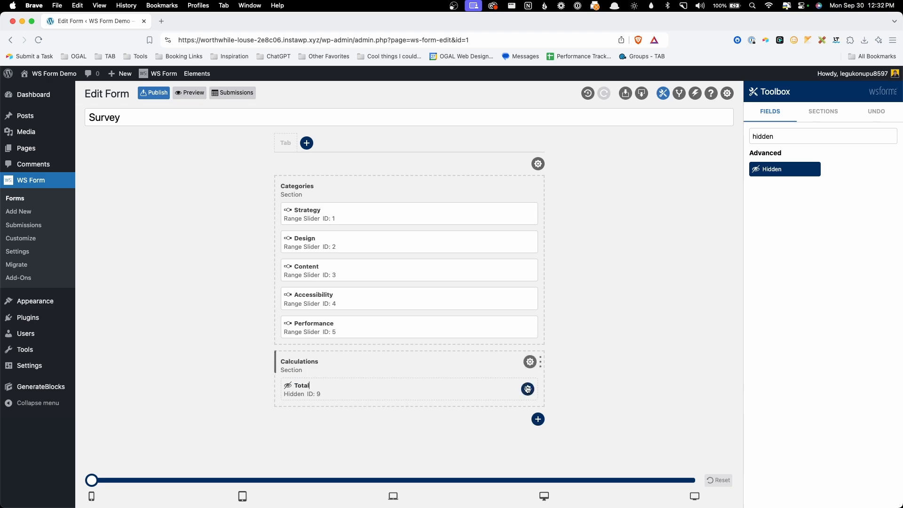
Start a #calc() formula in the Total hidden field's default value and insert the Strategy field into it.
left_click(528, 389)
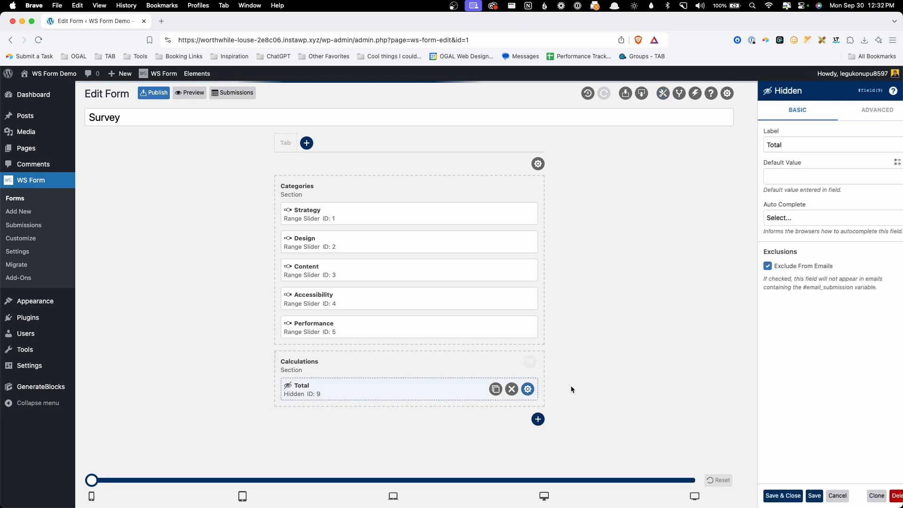
left_click(795, 183)
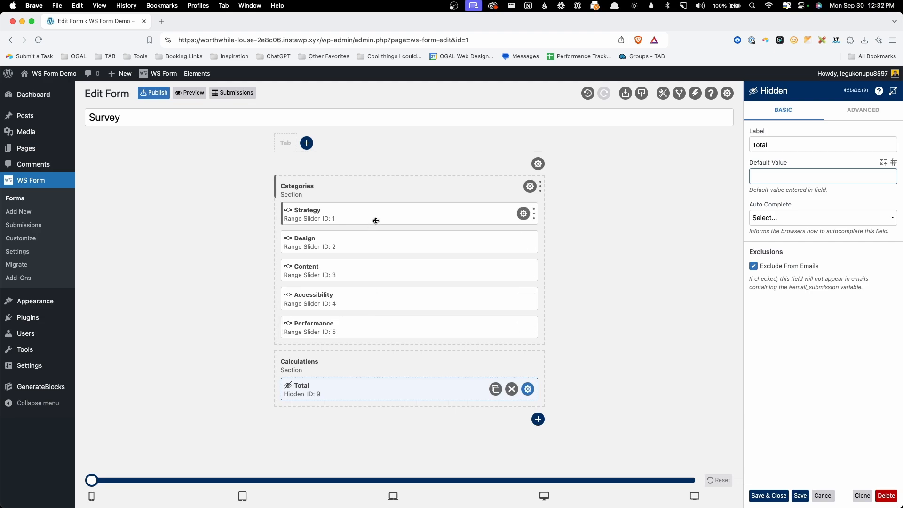
left_click(884, 165)
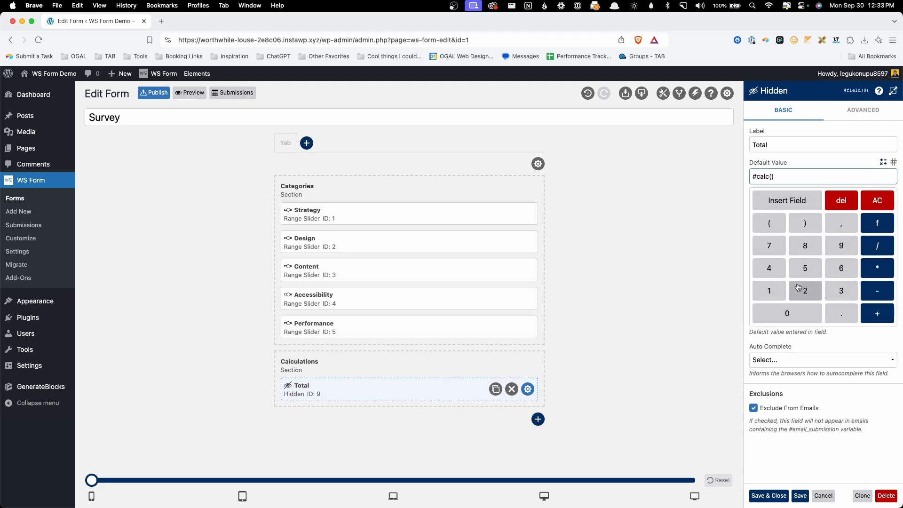
left_click_drag(752, 177, 771, 178)
left_click(774, 177)
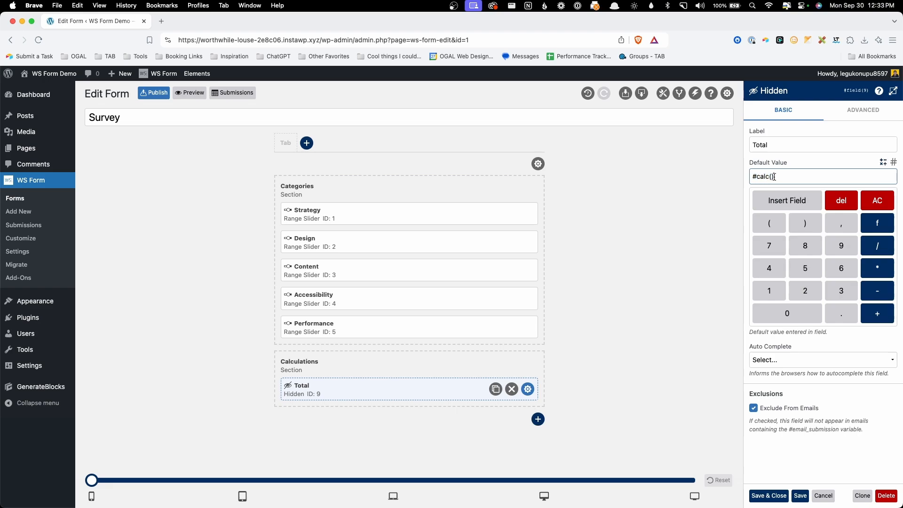
left_click(782, 210)
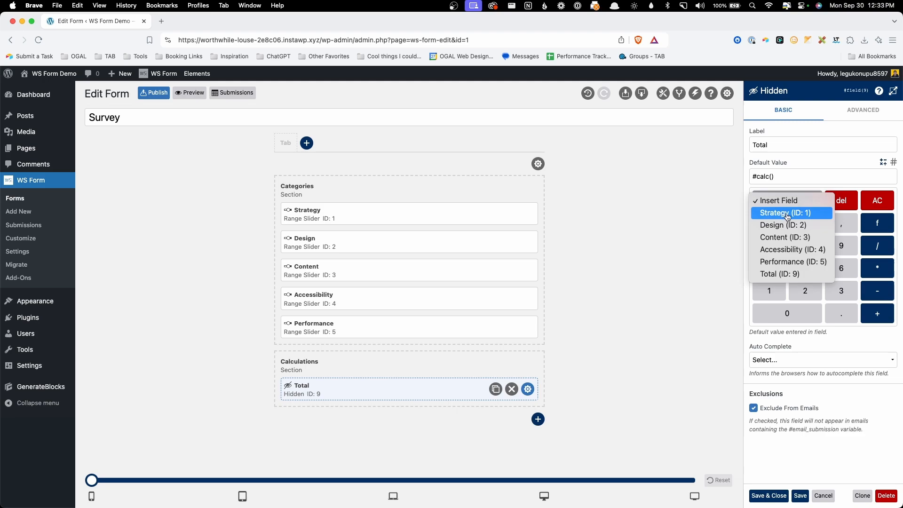
left_click(784, 215)
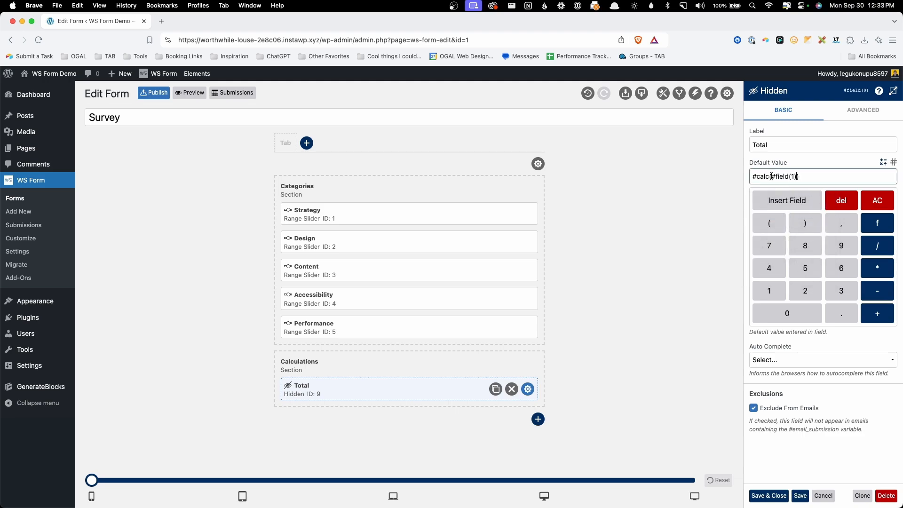
Add the Design and Content fields to the Total field's formula, joining each with a plus sign.
left_click_drag(770, 176, 796, 176)
left_click(797, 177)
left_click(791, 200)
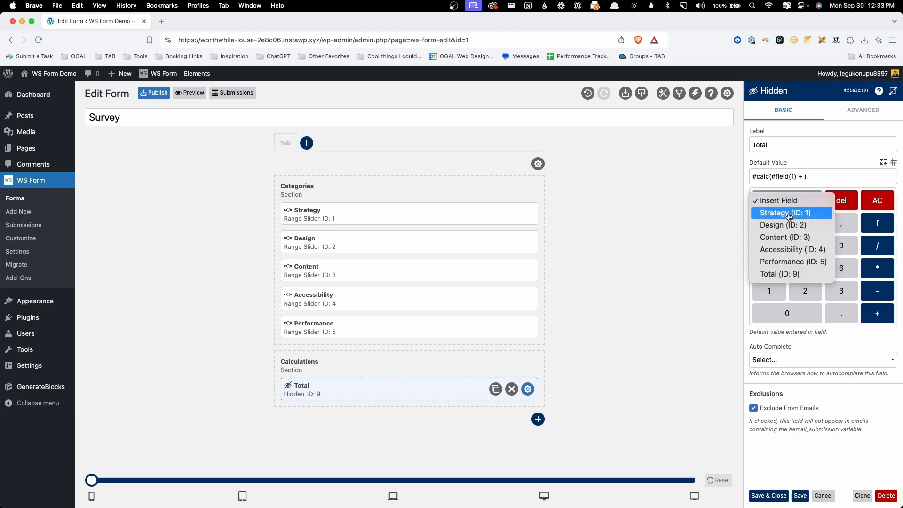
left_click(792, 225)
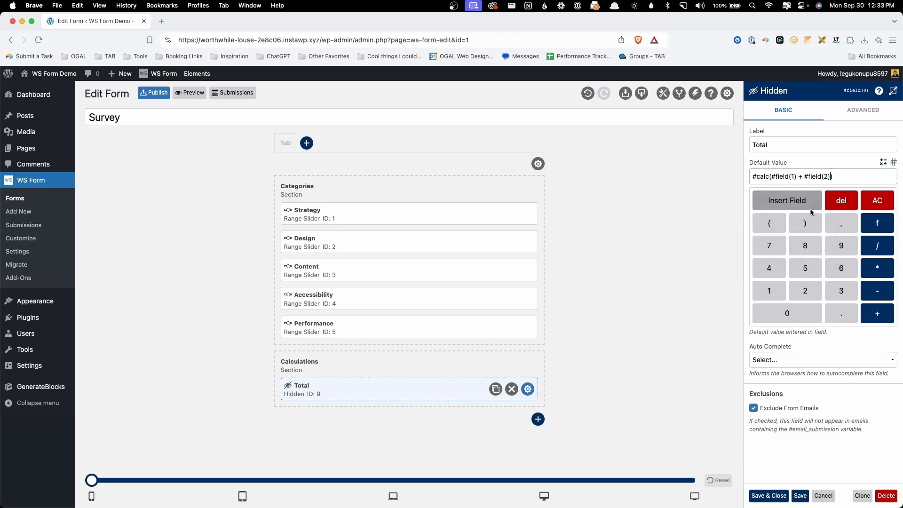
type("+")
left_click(818, 201)
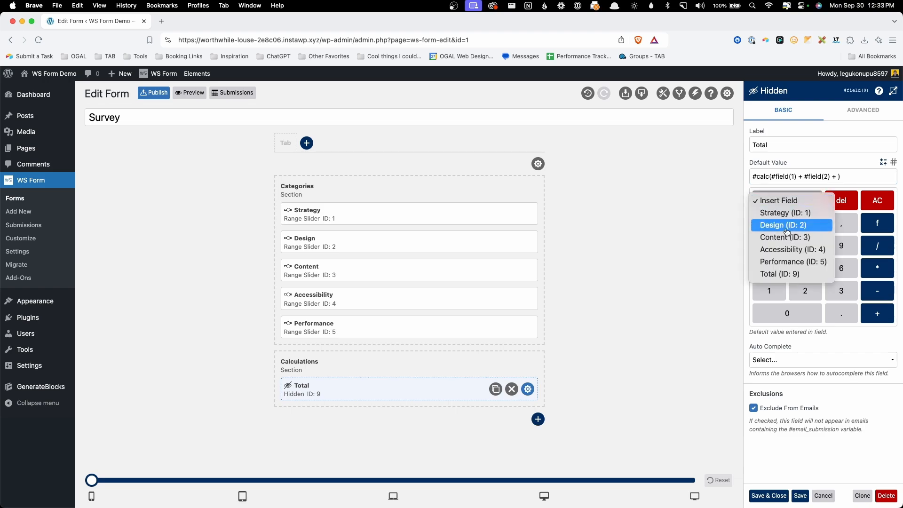
left_click(795, 232)
Complete the Total field's sum with the Accessibility and Performance fields and save the field.
type("+")
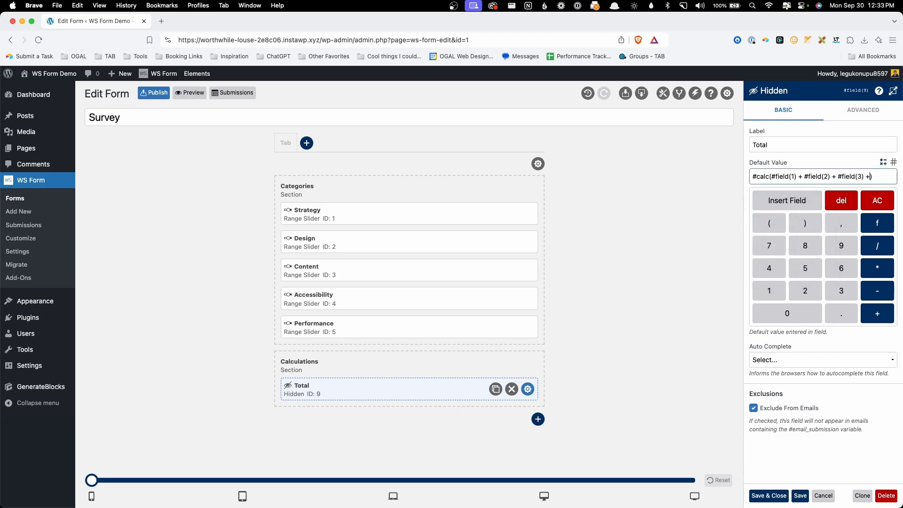
left_click(804, 199)
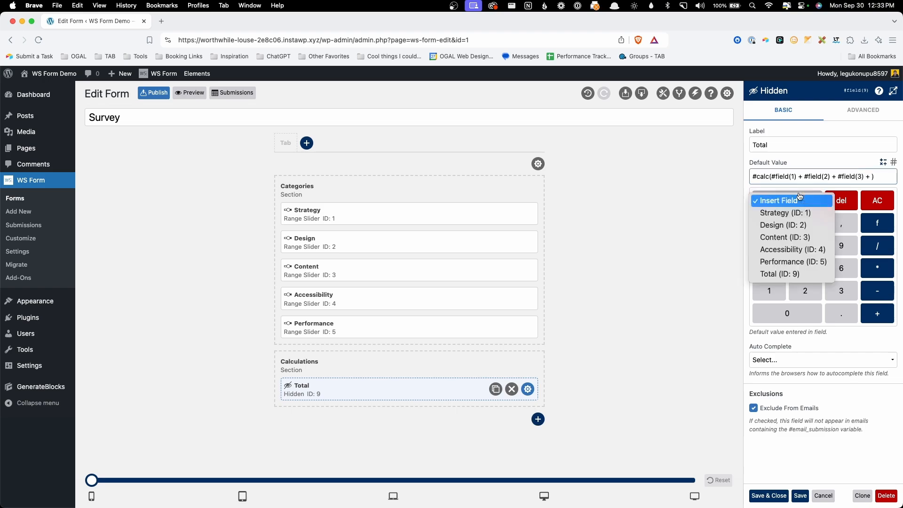
left_click(792, 249)
type("+ #field(5))")
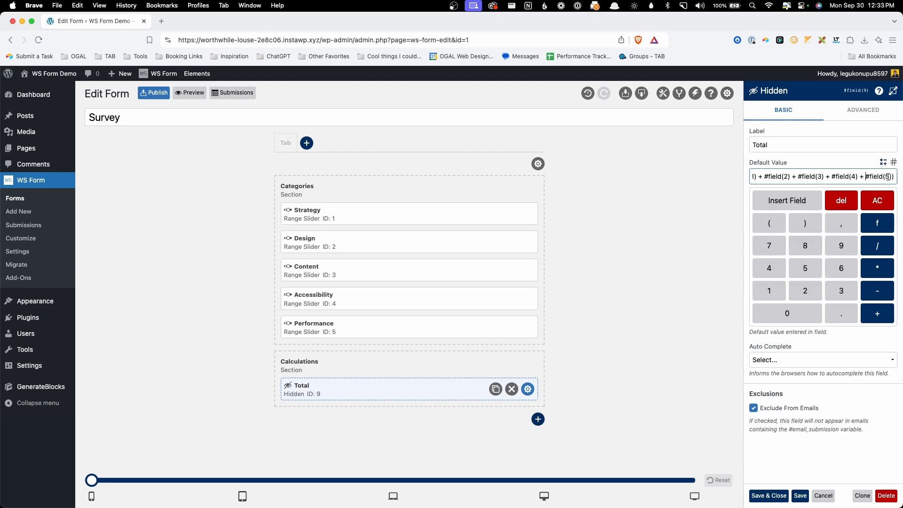
left_click_drag(891, 177, 766, 174)
left_click(765, 174)
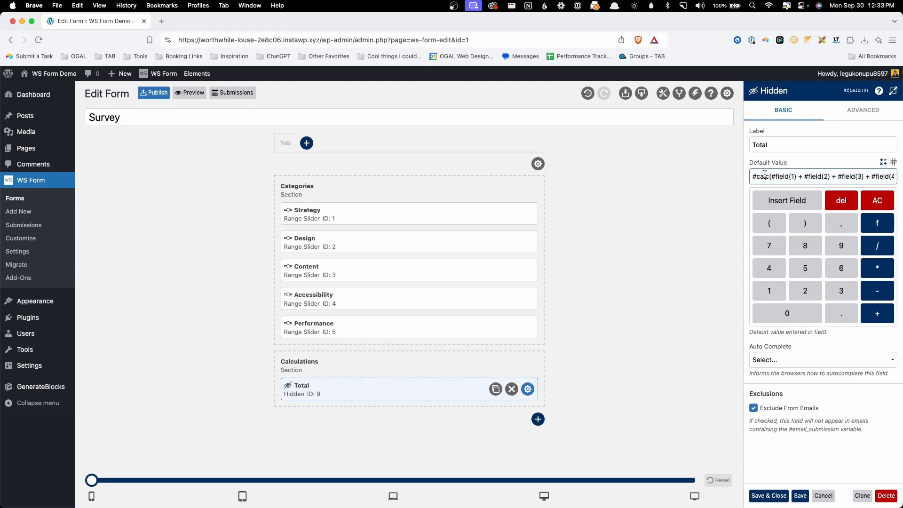
left_click(805, 496)
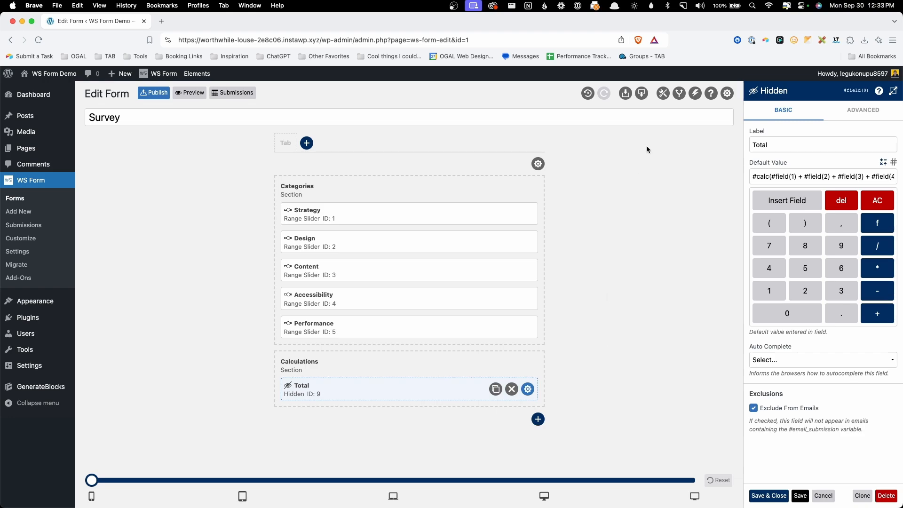
Find the Text Editor field with "text", place it below Total in Calculations and label it "Available Points".
left_click(663, 94)
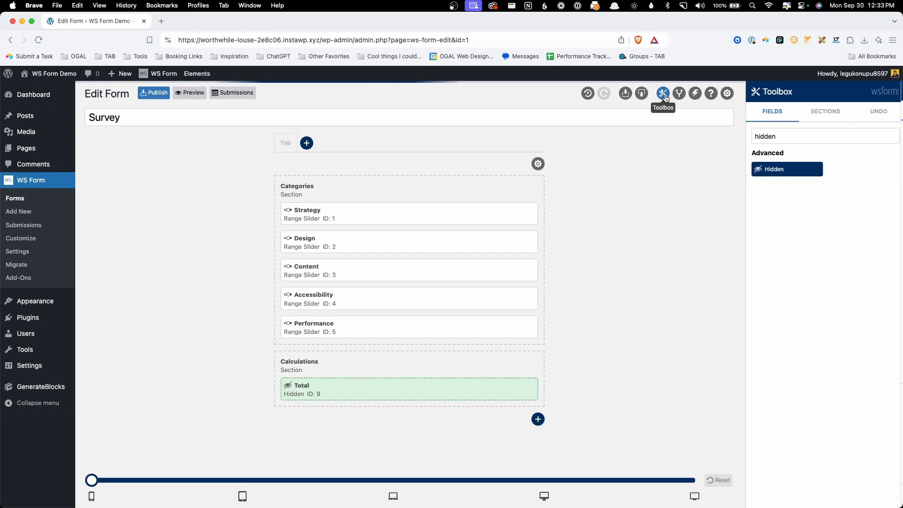
double_click(760, 133)
type("text")
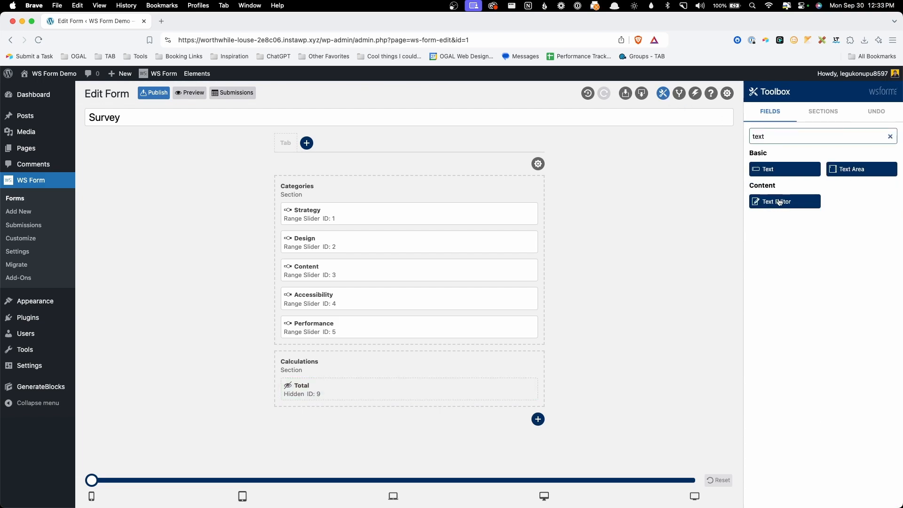
left_click_drag(776, 202, 322, 414)
left_click(319, 415)
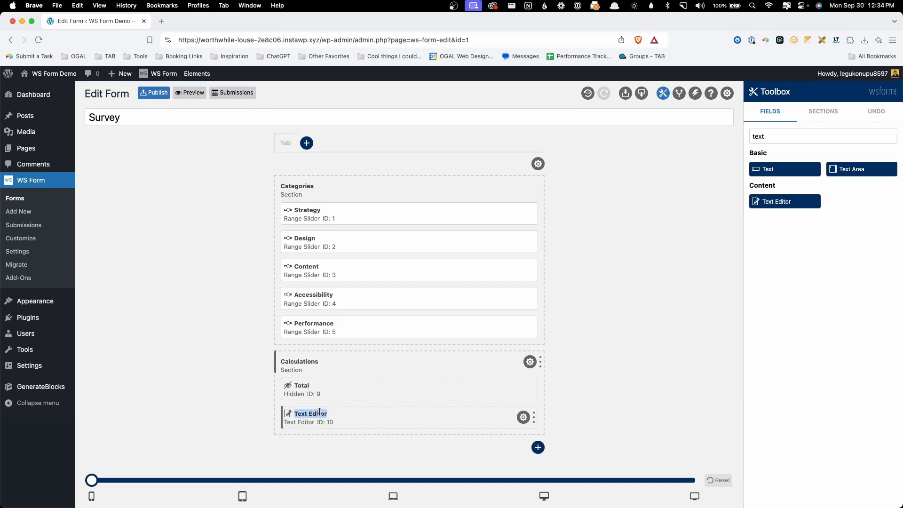
type("Available PO")
Enter "Points Left:" as the content of the Available Points text editor field.
left_click(524, 417)
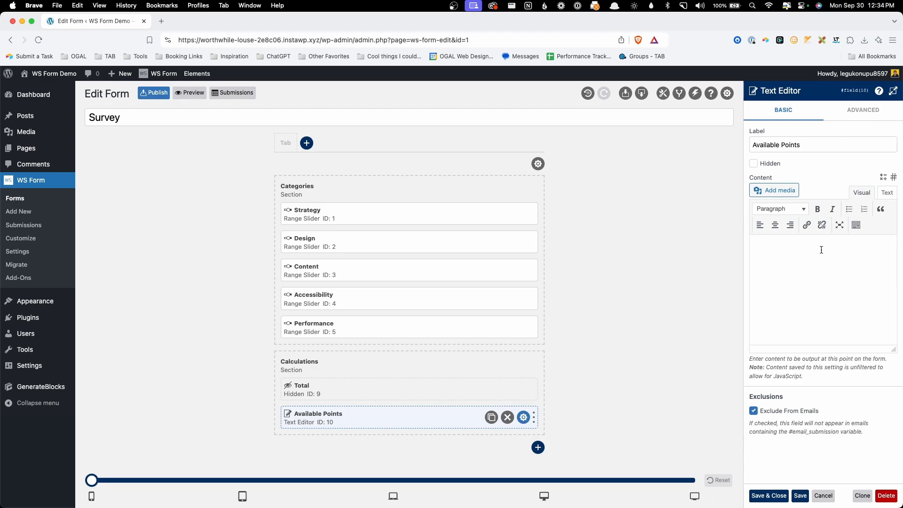
left_click(822, 250)
type("Points Left:")
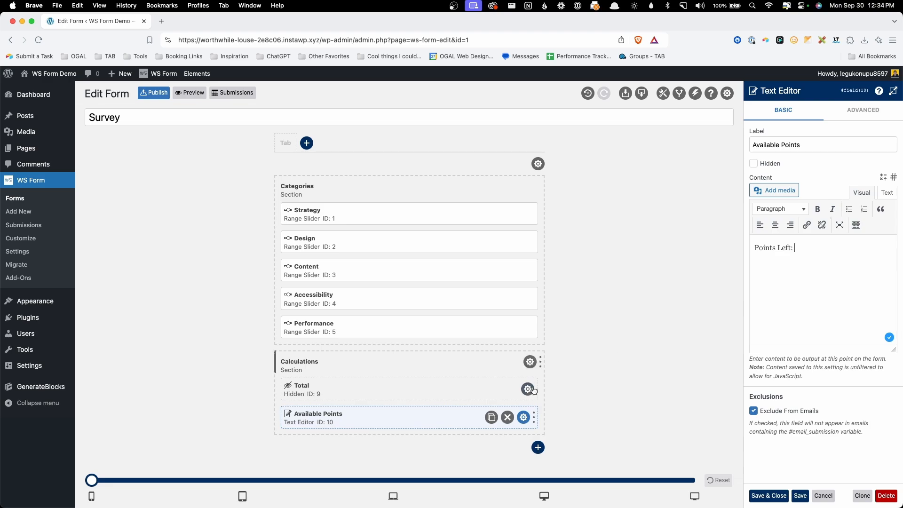
Copy the Total field's #calc formula and paste it after "Points Left:" in the Available Points content.
left_click(527, 390)
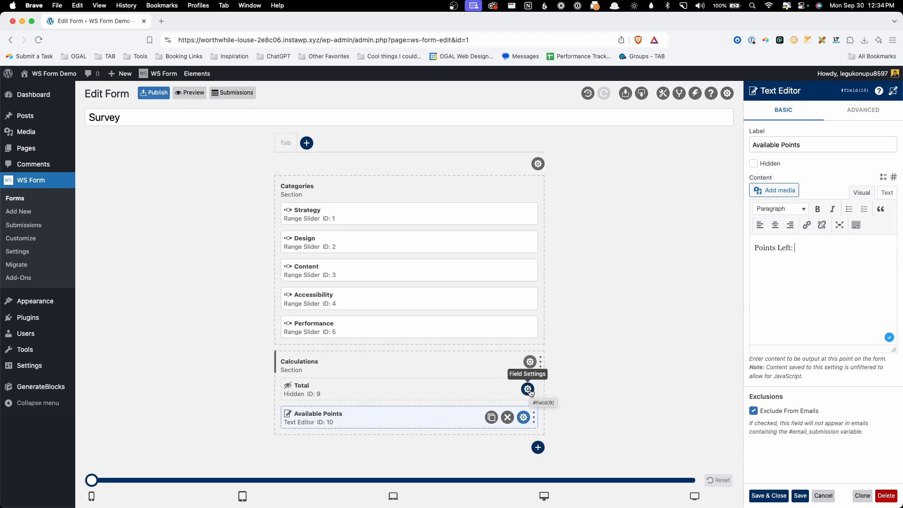
left_click(528, 390)
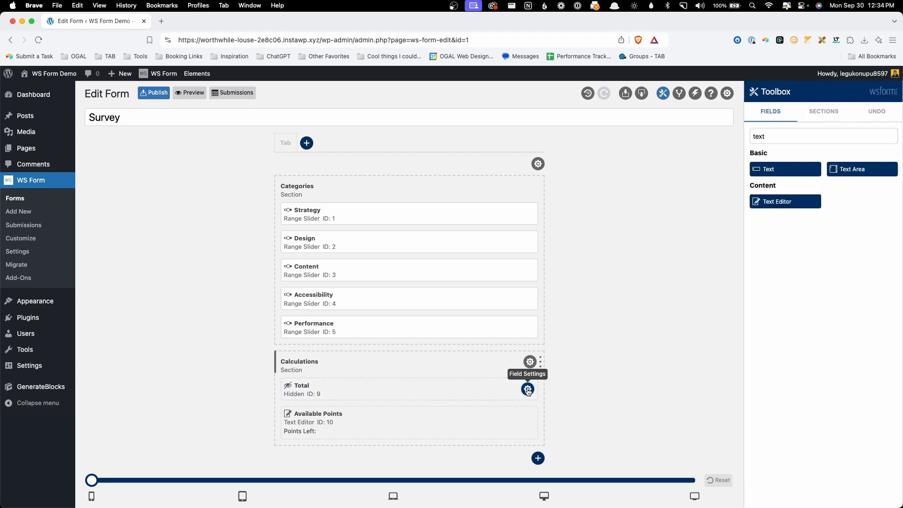
left_click(527, 389)
left_click(796, 183)
key("super+a")
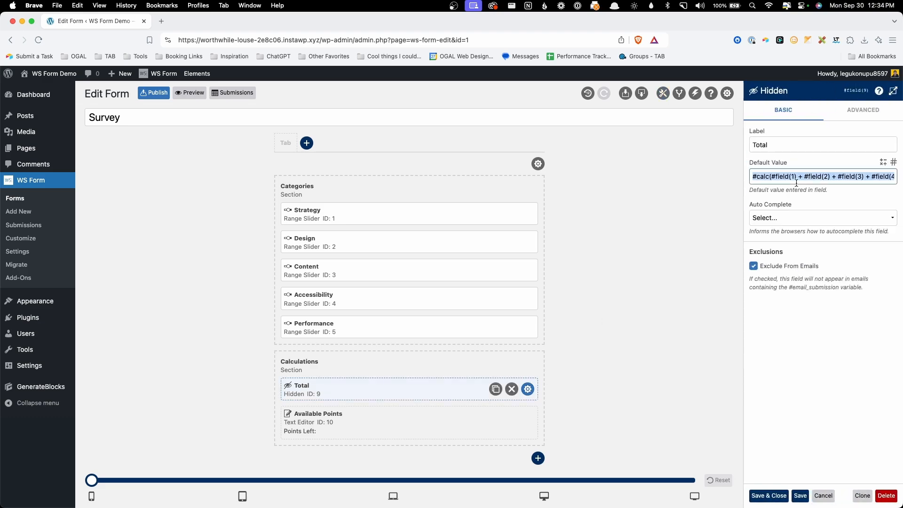
left_click(524, 417)
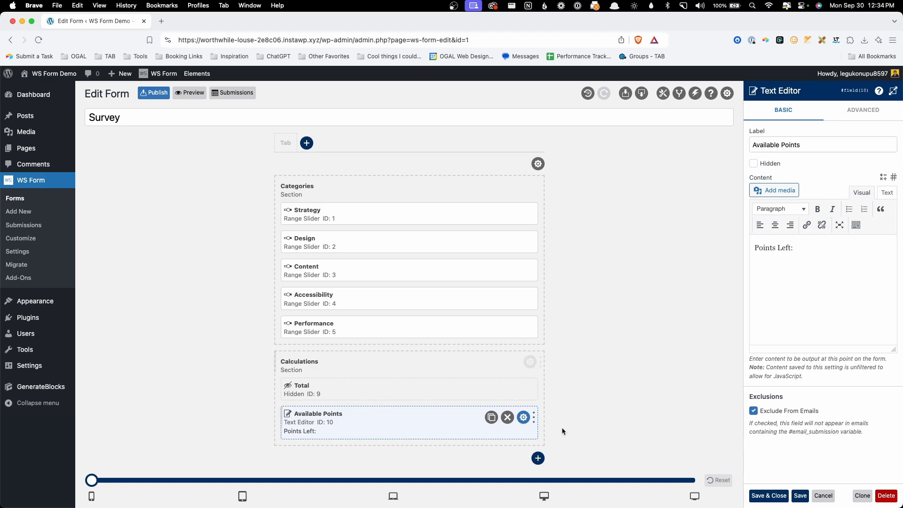
left_click(812, 252)
type("#calc(#field(1) + #field(2) + #field(3) + #field(4) + #field(5))")
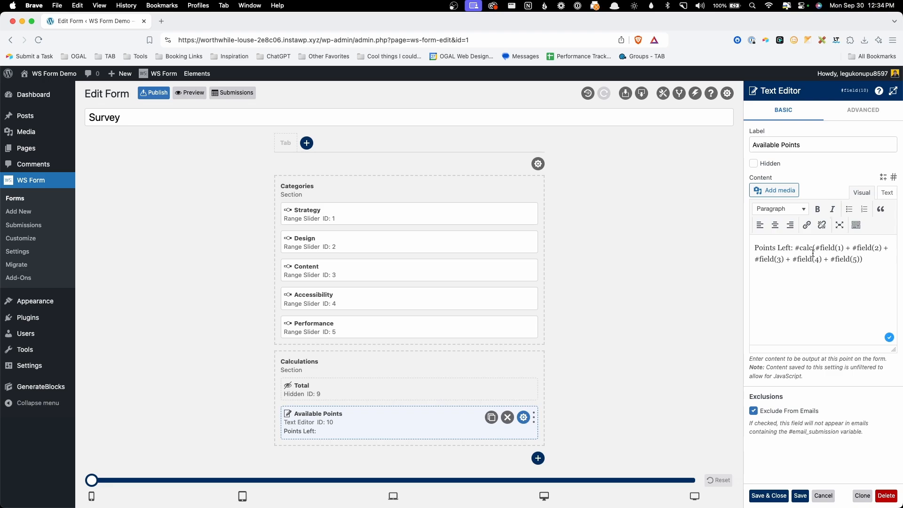
Change the Available Points formula to subtract the bracketed sum of the five fields from 100 and save it.
left_click(813, 252)
type("(")
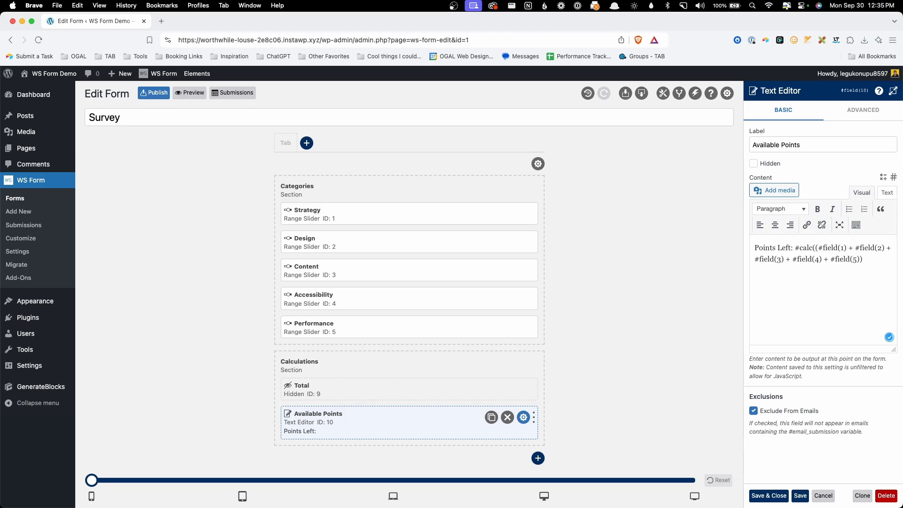
type("100 -")
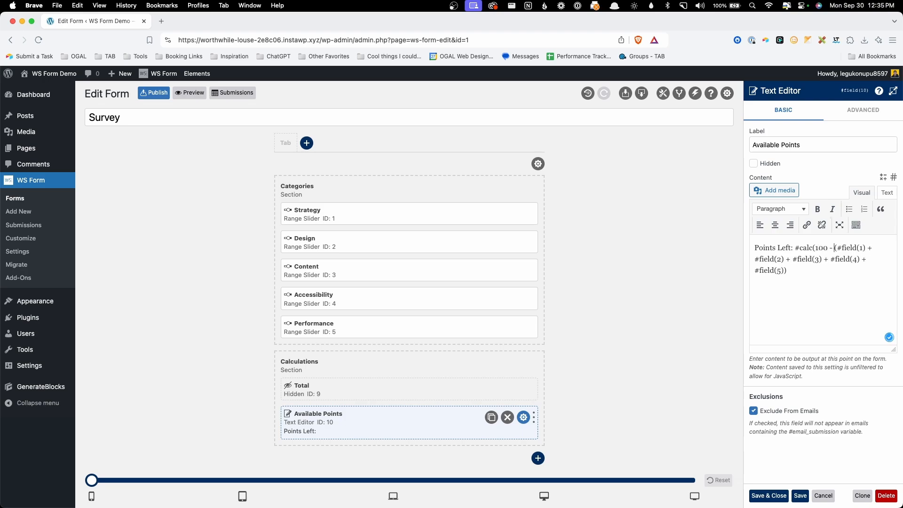
left_click(838, 266)
type(")")
left_click(801, 496)
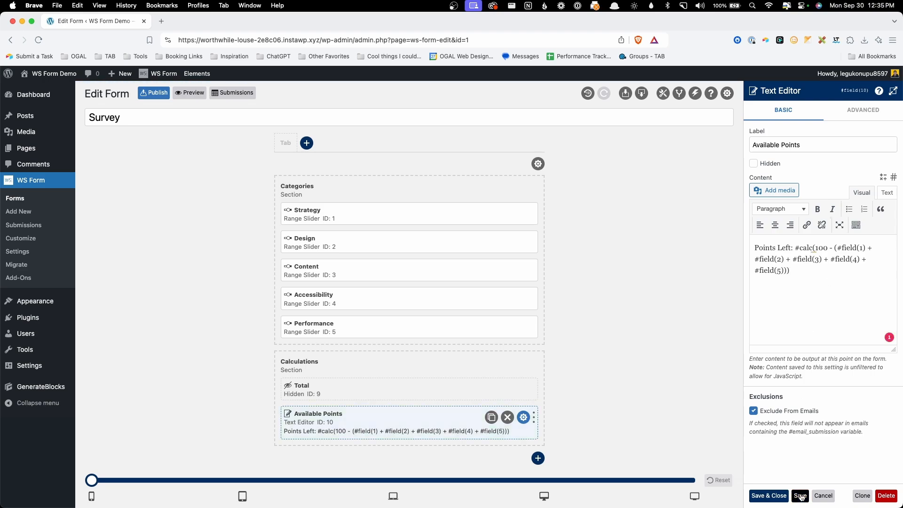
Test Points Left in the form preview with Strategy 20, Design 25, Content 10, Accessibility 15 and Performance 10, and return to the form editor.
left_click(199, 95)
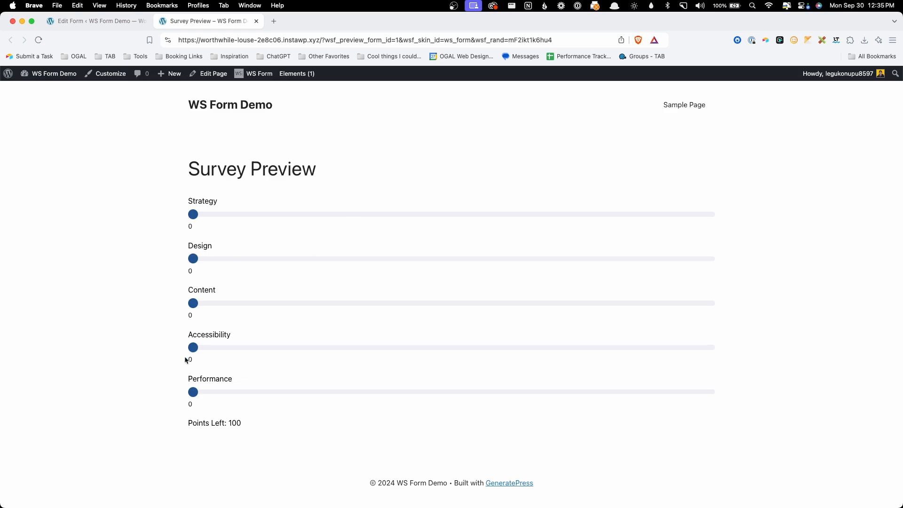
left_click_drag(228, 423, 244, 424)
left_click(244, 425)
left_click_drag(193, 215, 286, 224)
left_click_drag(193, 258, 324, 260)
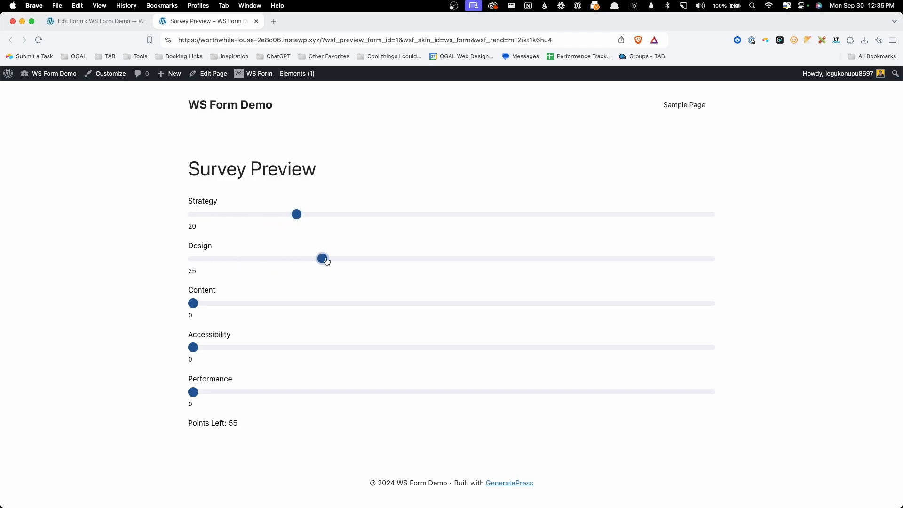
left_click_drag(194, 347, 271, 347)
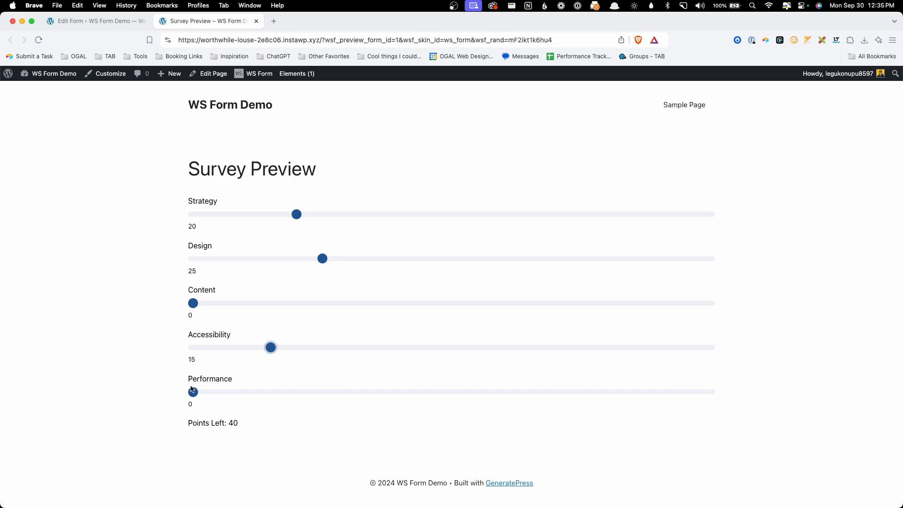
left_click_drag(193, 391, 244, 392)
left_click_drag(192, 303, 244, 305)
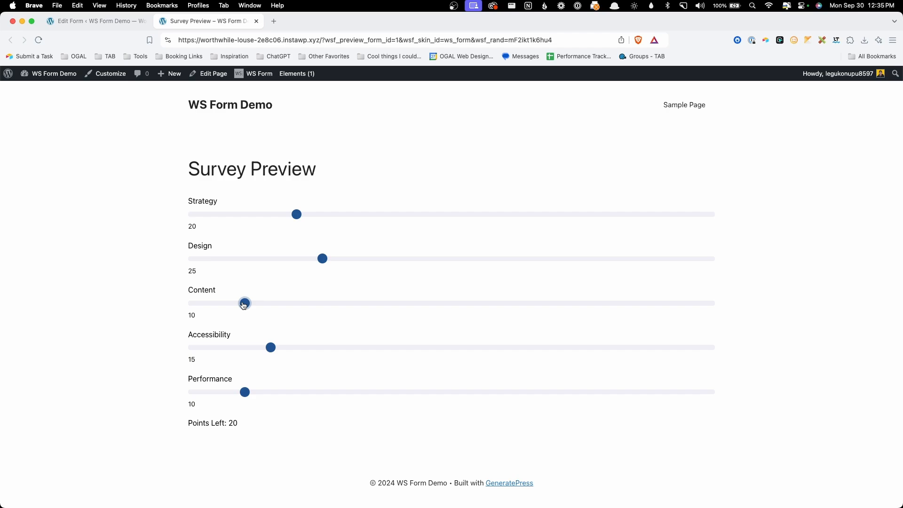
key("ctrl+shift+Tab")
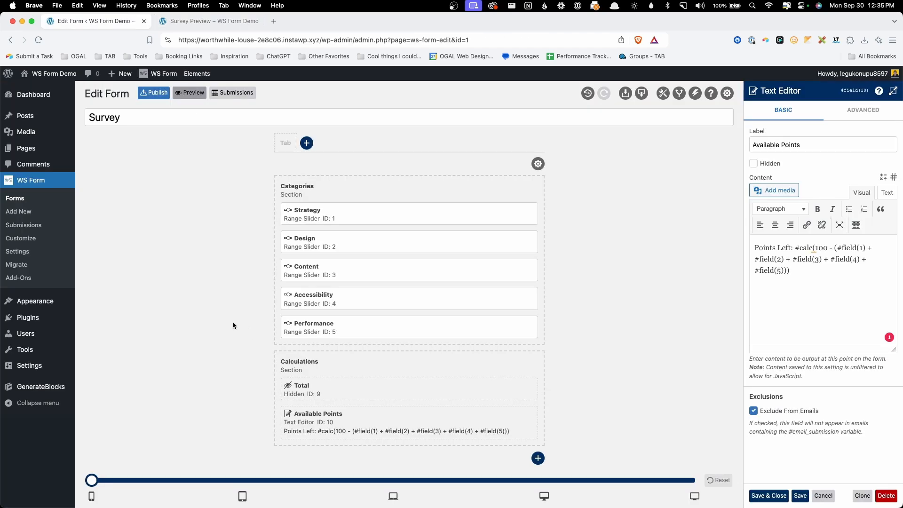
Add a section named "Submit" below Calculations and place a Submit button field in it.
left_click(538, 459)
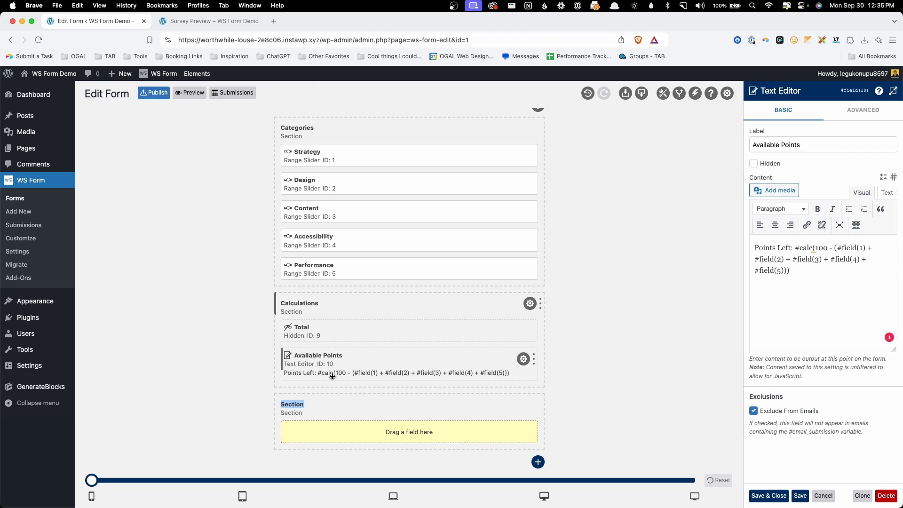
type("Submit")
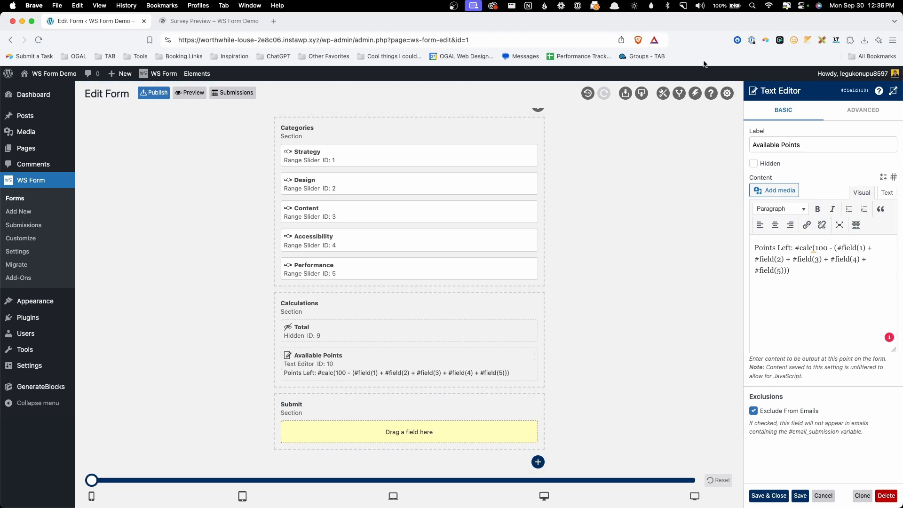
left_click(663, 93)
double_click(782, 136)
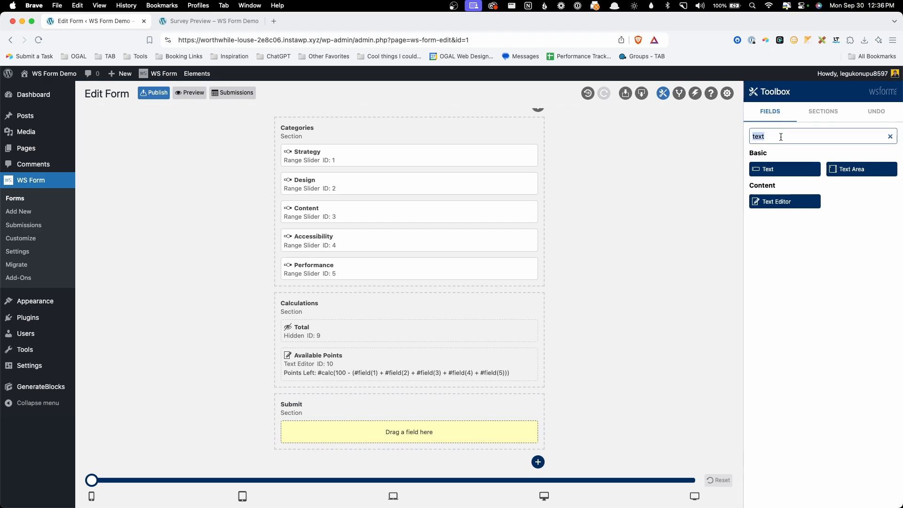
type("sub")
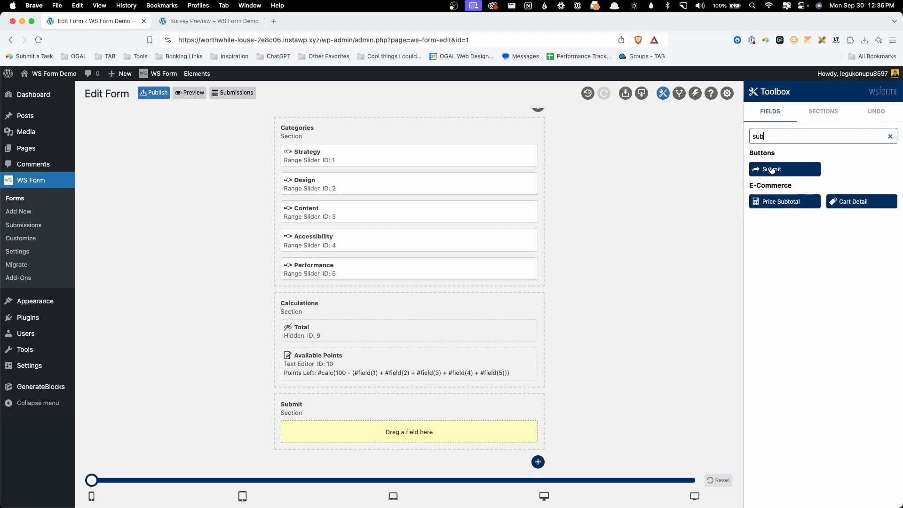
left_click_drag(772, 170, 367, 430)
Relabel the submit button "Submit and See All Results", save it, and view it in the form preview.
left_click(524, 432)
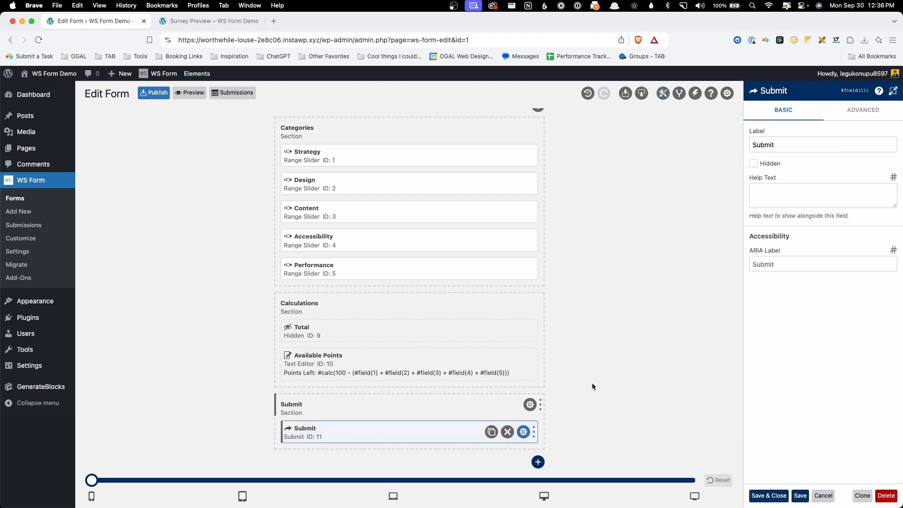
double_click(798, 148)
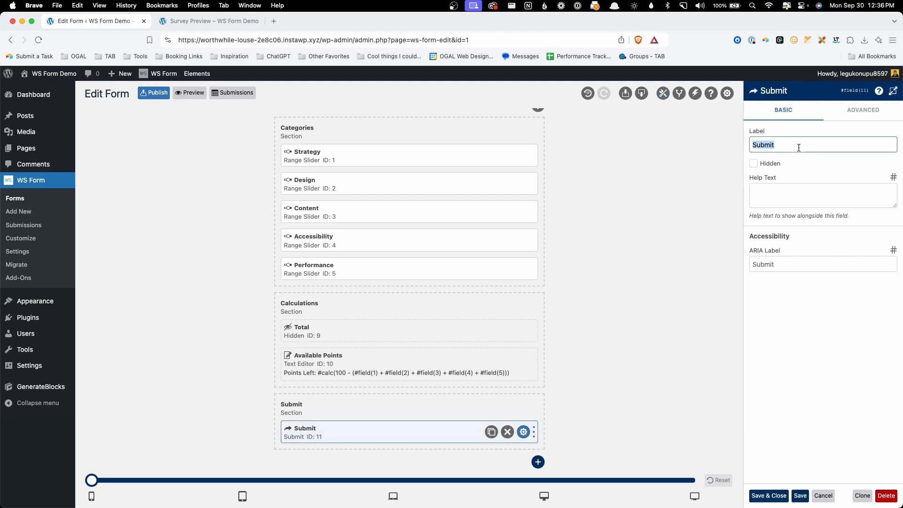
type("Submit and See All Results")
left_click(800, 496)
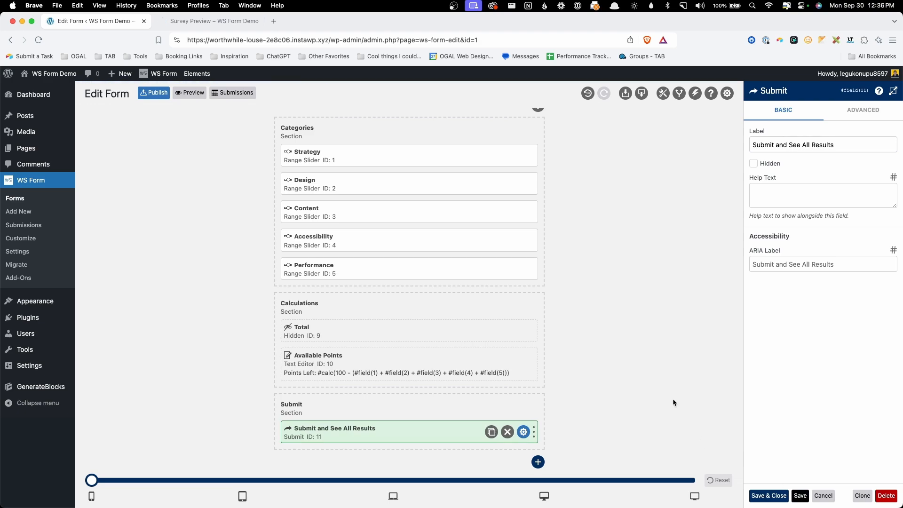
left_click(219, 21)
scroll(444, 377, "down", 1)
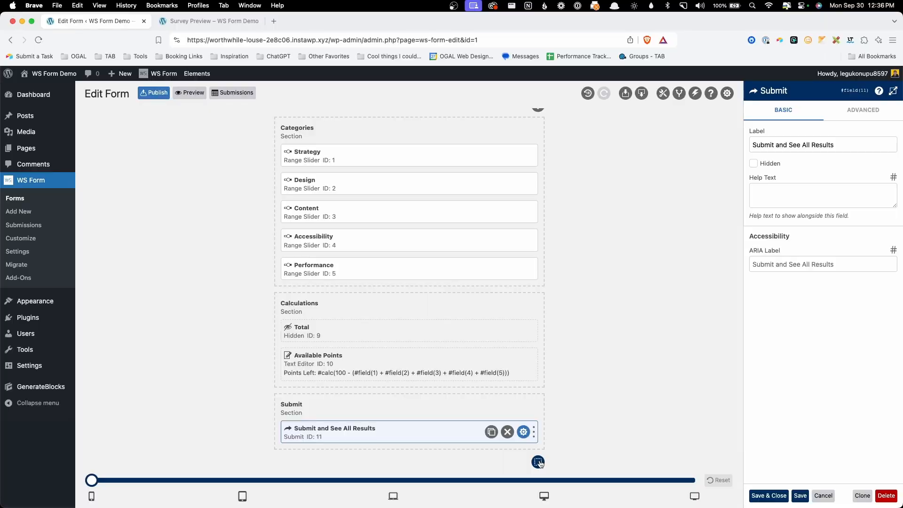
Add a section named "Messages" below the Submit section and place a Message field in it.
left_click(538, 461)
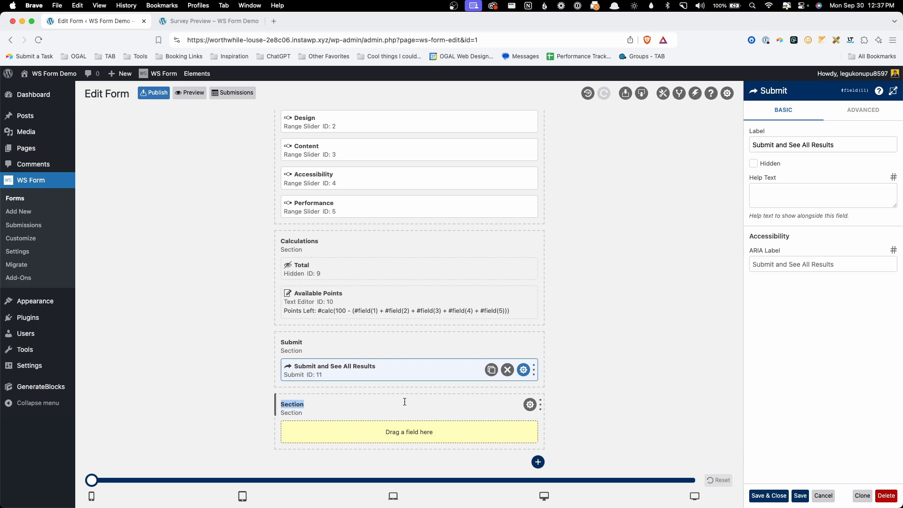
type("Messages")
key("Return")
left_click(663, 94)
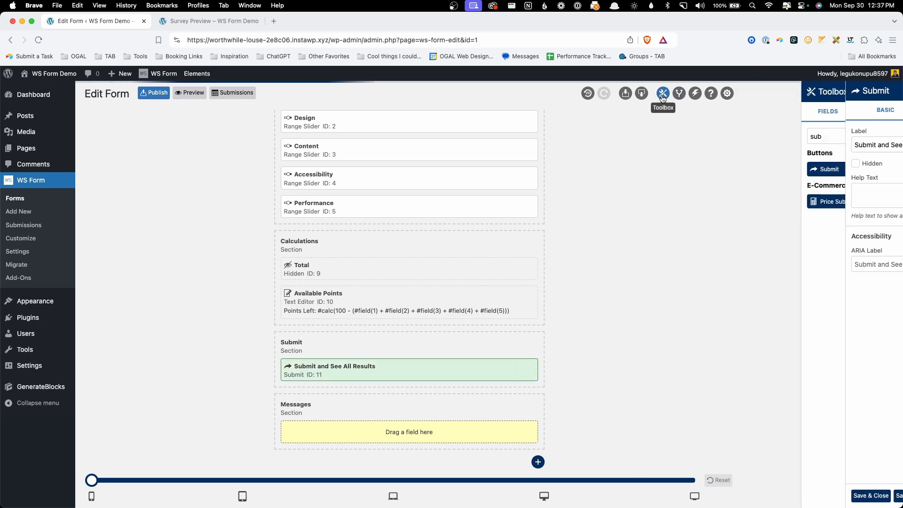
double_click(782, 136)
type("me")
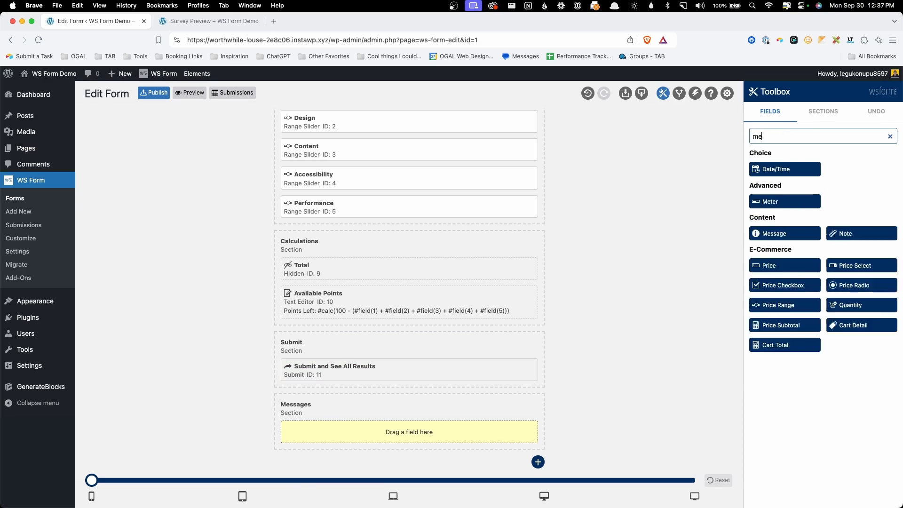
type("ss")
left_click_drag(774, 172, 374, 435)
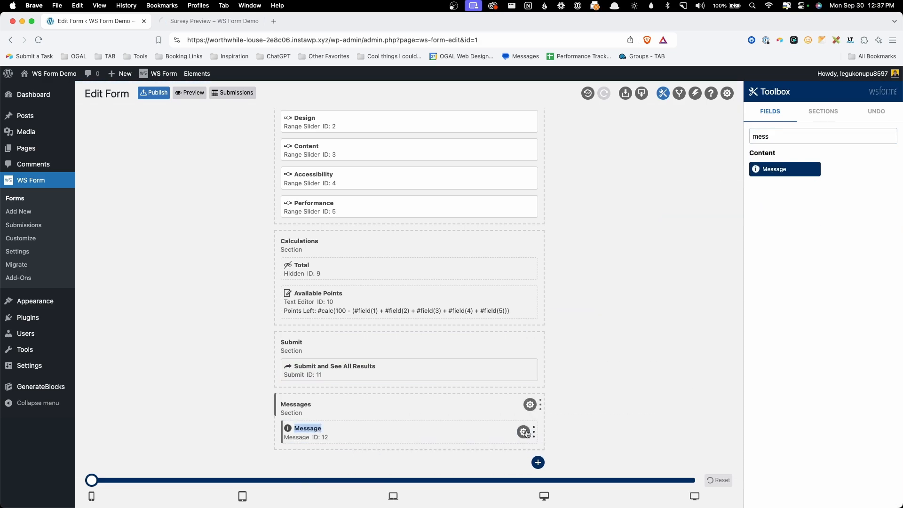
Label the new message field "Good" and set its type to Success.
left_click(524, 432)
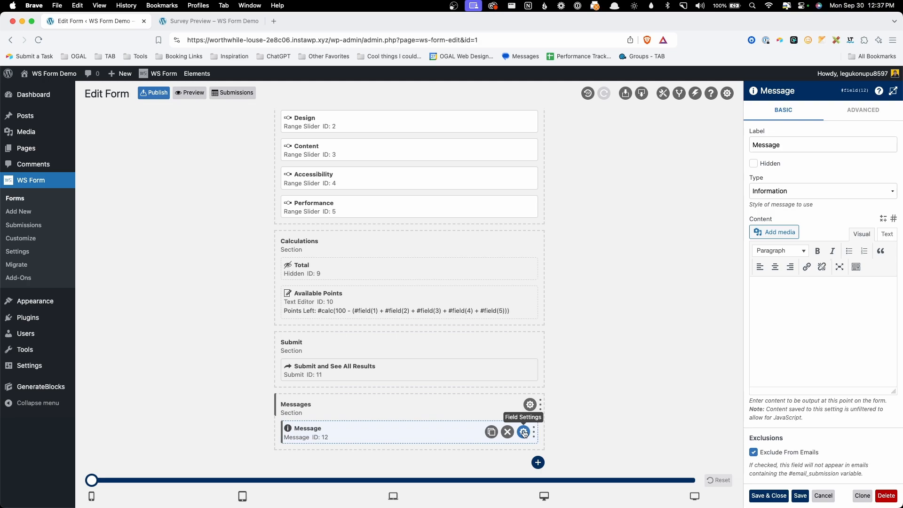
double_click(760, 146)
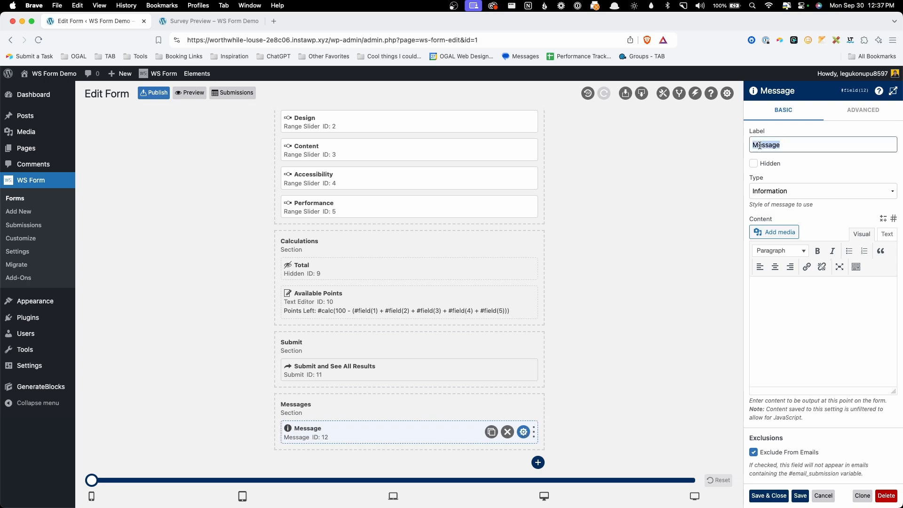
type("Googl")
type("d")
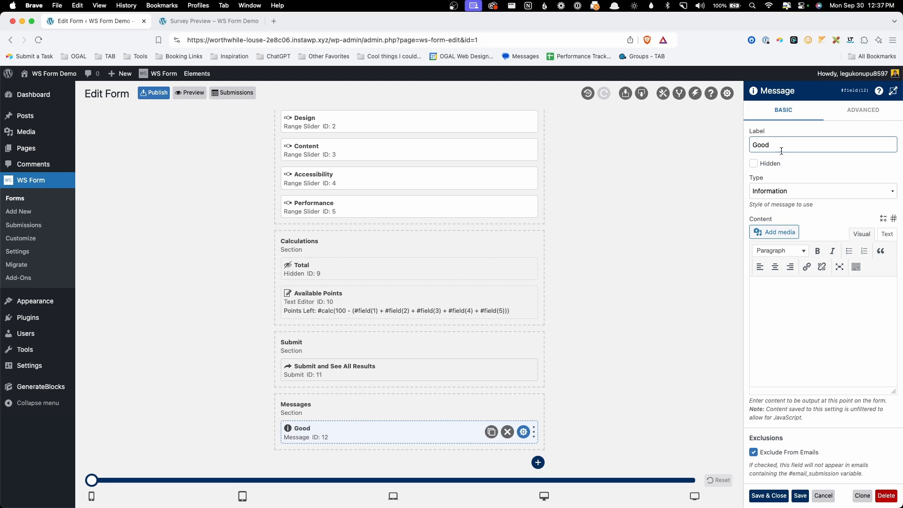
left_click(775, 192)
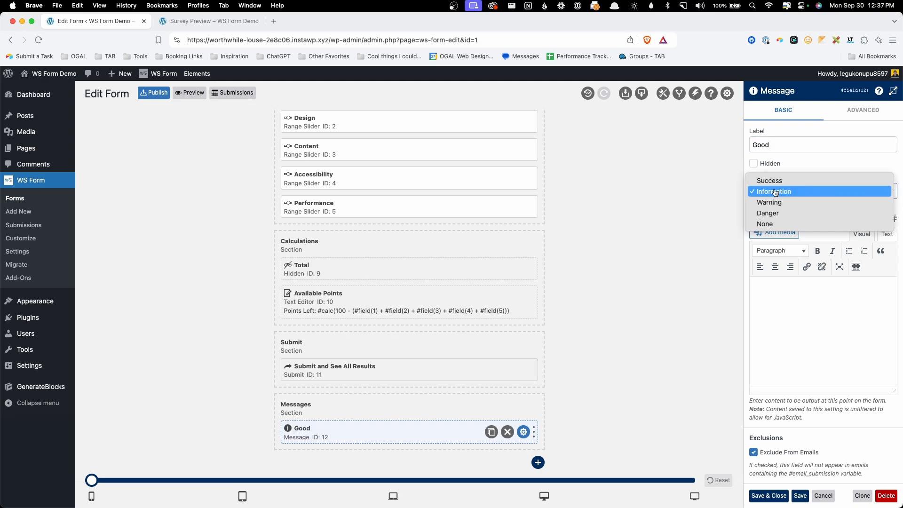
left_click(776, 183)
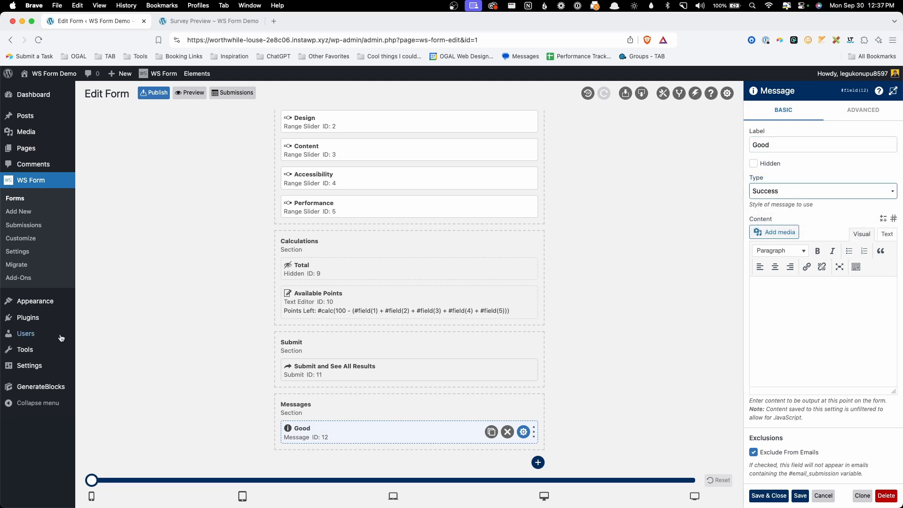
Save the Good message with content "Great! Your total adds up to 100 — you can submit the form and see how your results measure against the averages!".
left_click(771, 282)
type("Great! Your total adds up to 100 — you can submit the form and see how your results measure against the averages!")
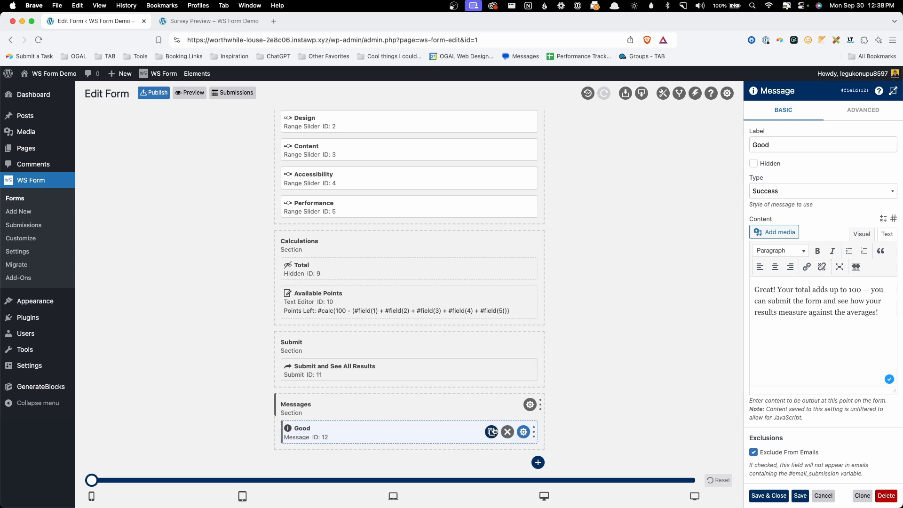
left_click(800, 496)
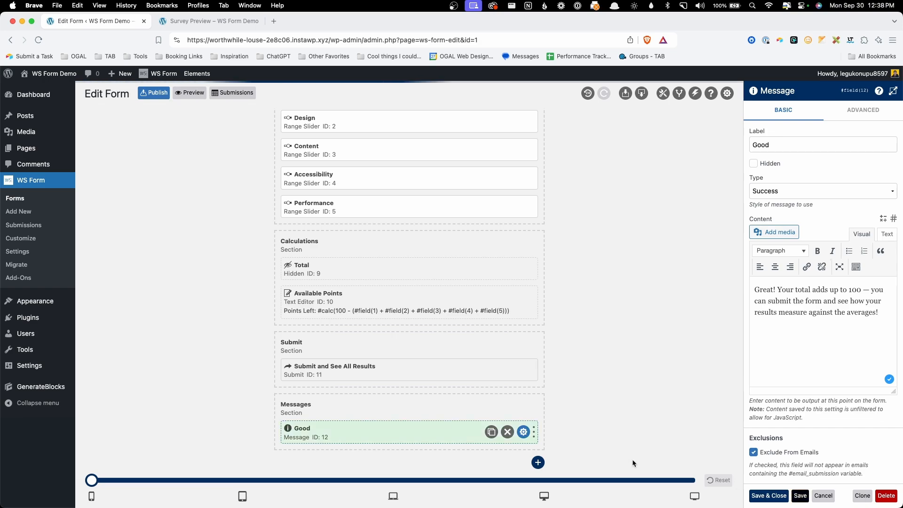
Duplicate the Good message, label the copy "Bad" and set its type to Information.
left_click(491, 432)
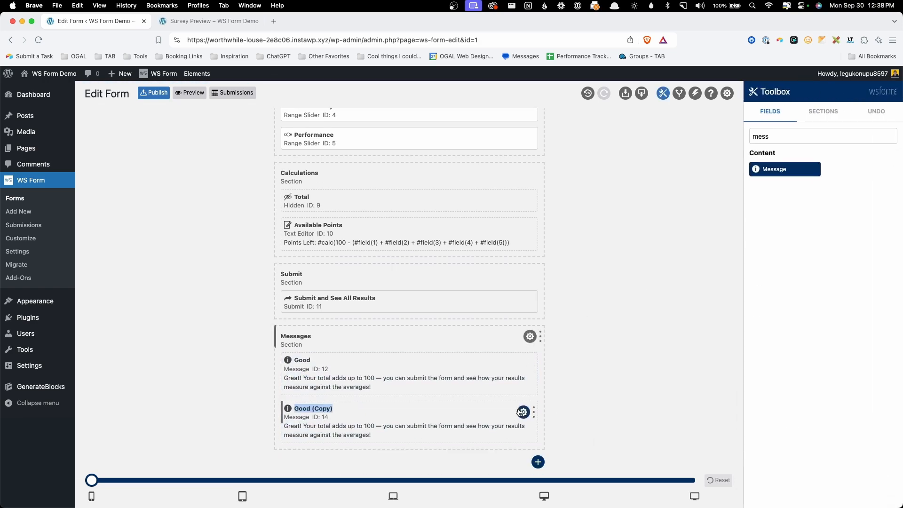
left_click(523, 412)
left_click(794, 145)
key("super+a")
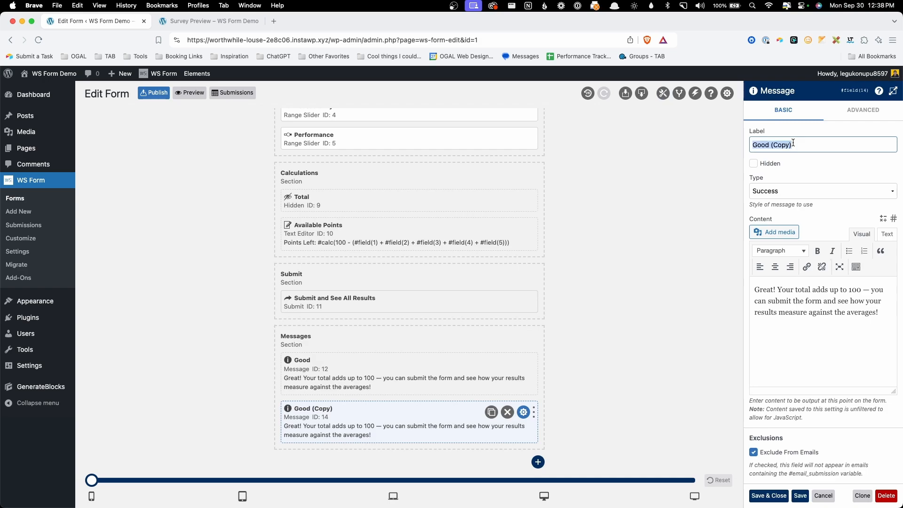
type("Bad")
left_click(782, 191)
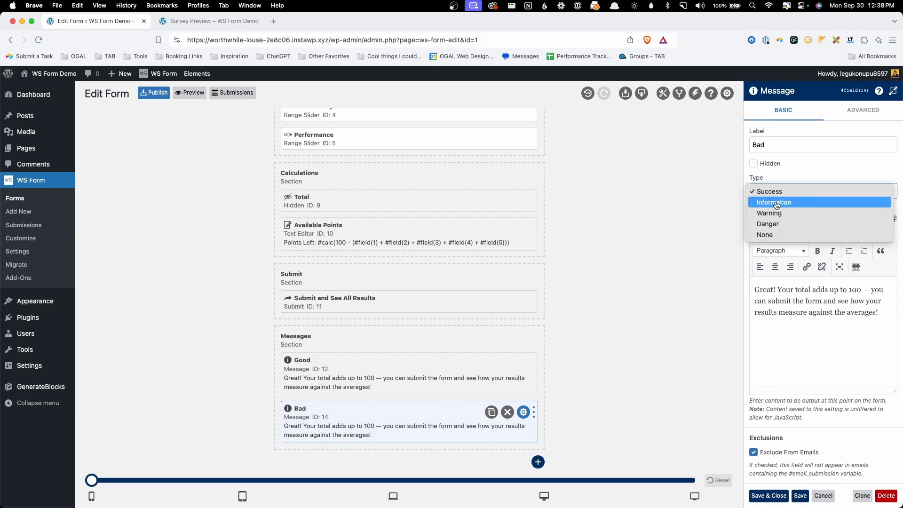
left_click(775, 202)
Replace the Bad message's content with "Make sure your selections add up to 100." and save it.
triple_click(802, 291)
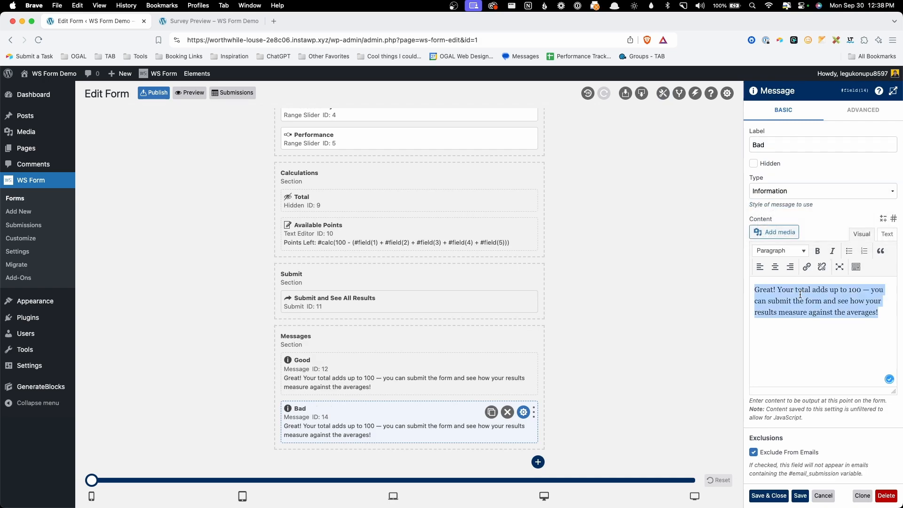
key("super+v")
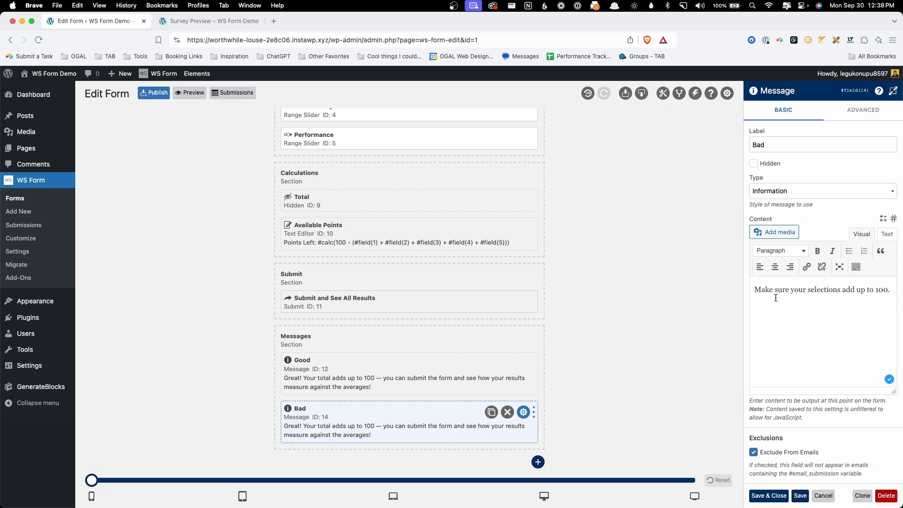
left_click(800, 495)
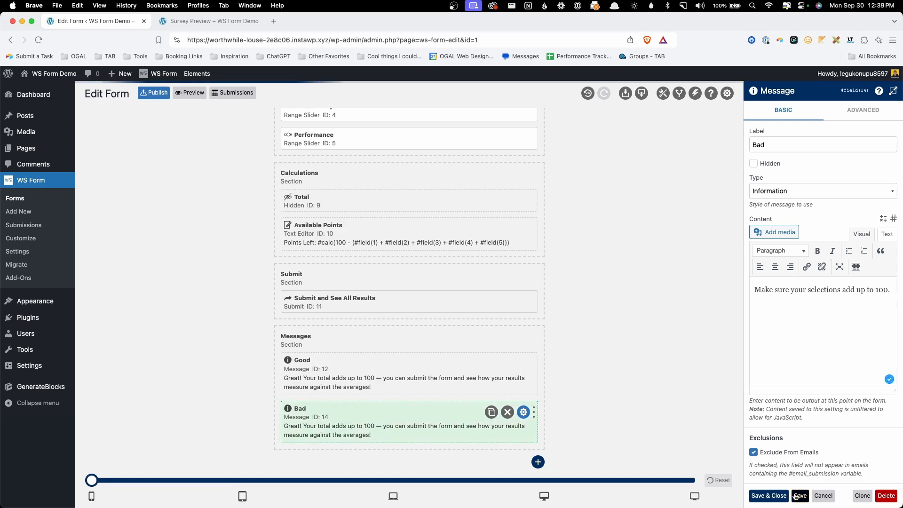
Check both messages in the form preview, and in the editor set the Bad message's type to Warning and save it.
left_click(212, 22)
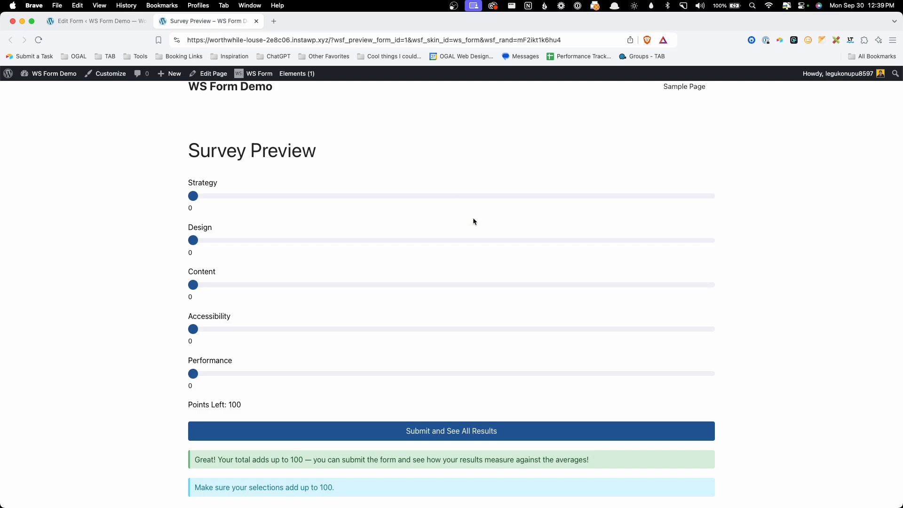
scroll(357, 399, "down", 2)
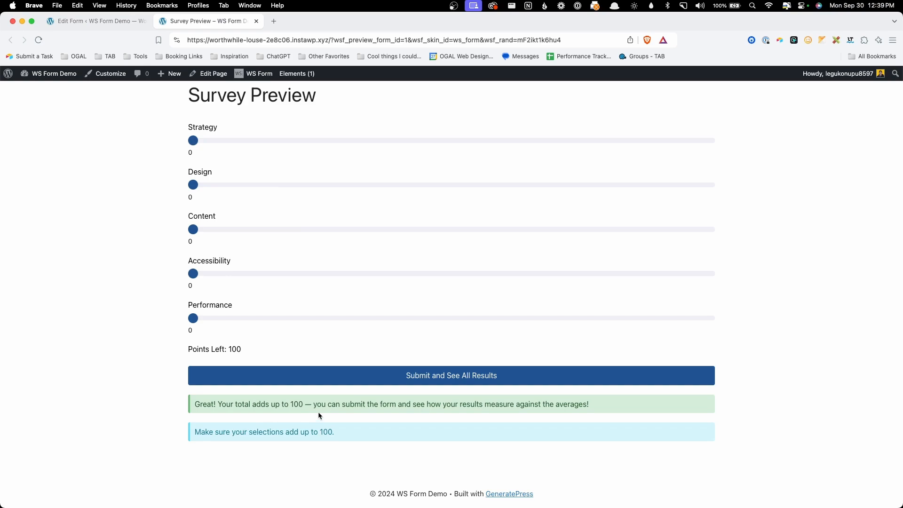
left_click_drag(194, 432, 354, 432)
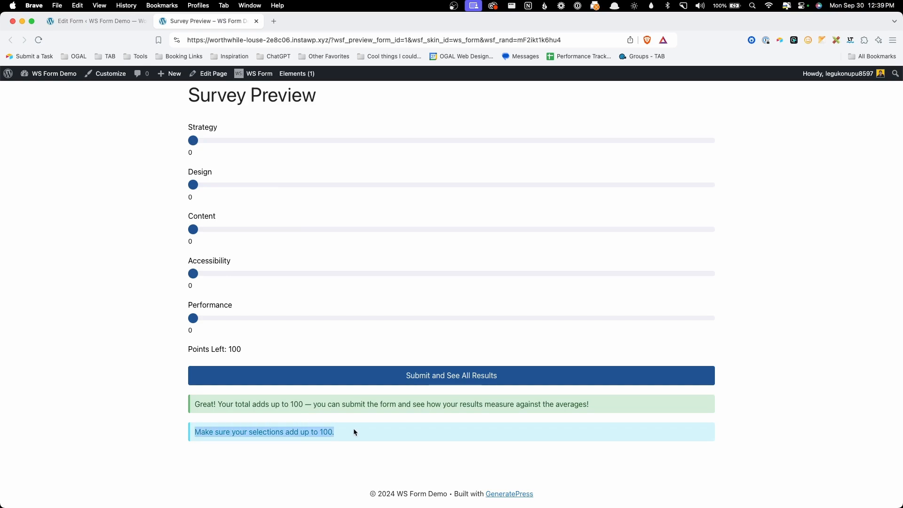
left_click(354, 432)
left_click(101, 21)
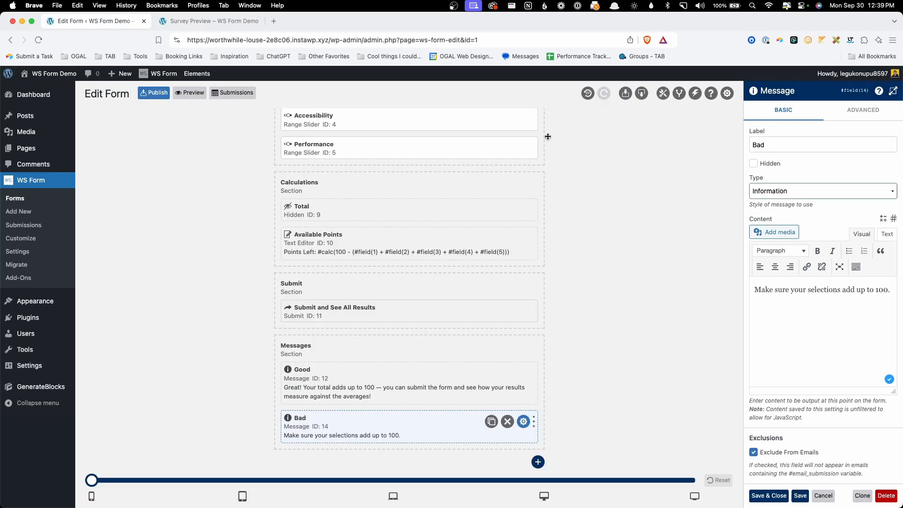
left_click(775, 191)
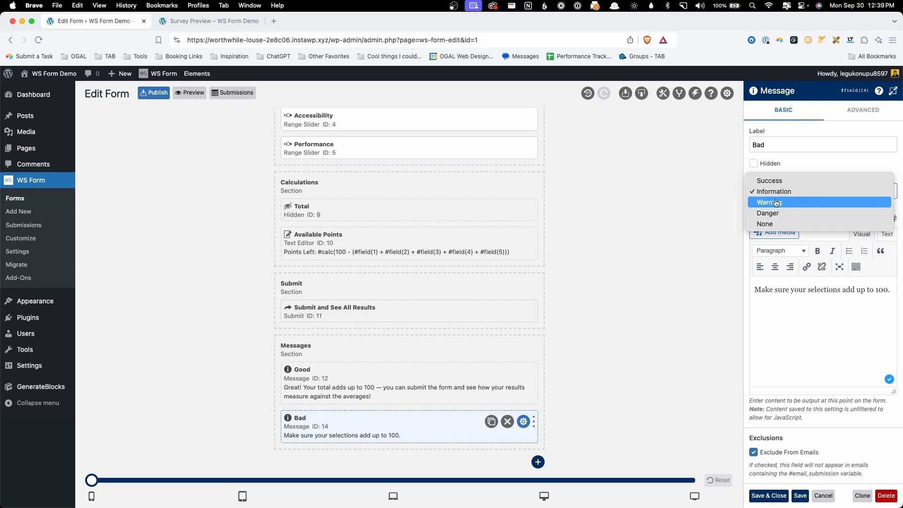
left_click(772, 203)
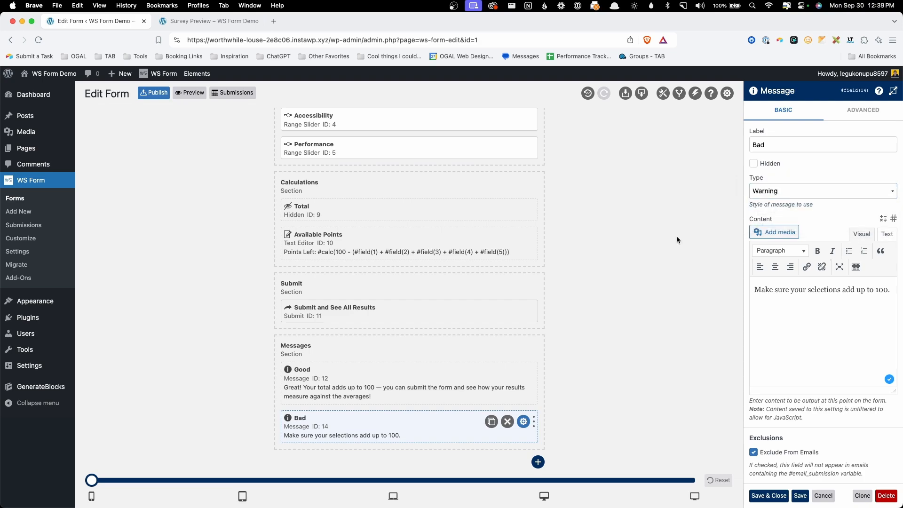
left_click(800, 496)
Check the Bad message's Warning style in the form preview and return to the form editor.
left_click(194, 22)
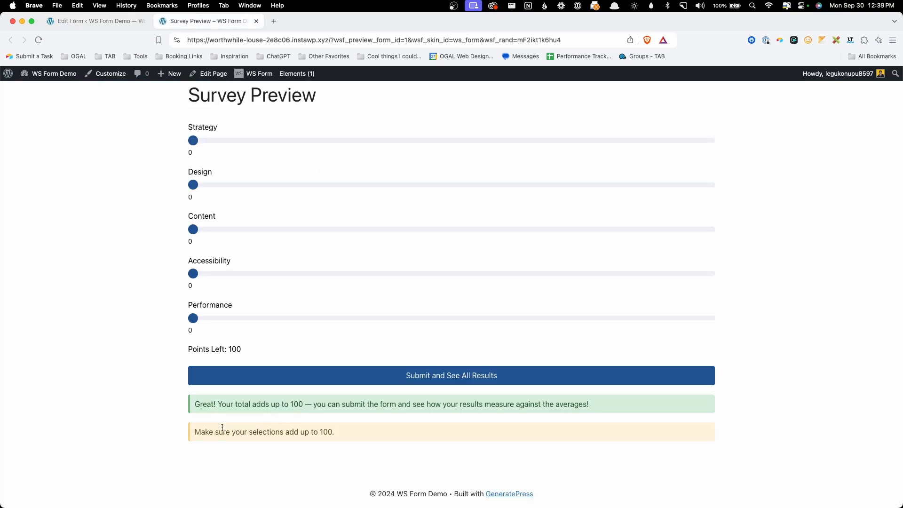
left_click_drag(206, 431, 352, 438)
left_click(352, 437)
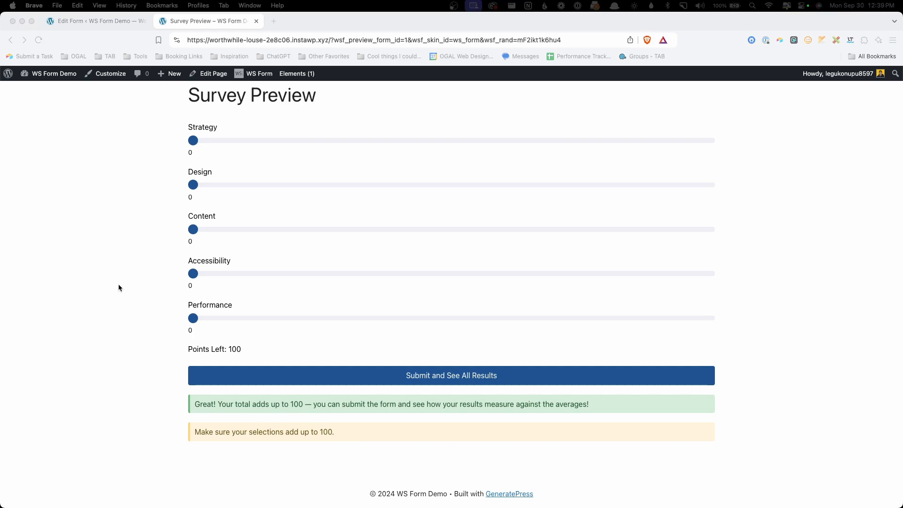
left_click(122, 23)
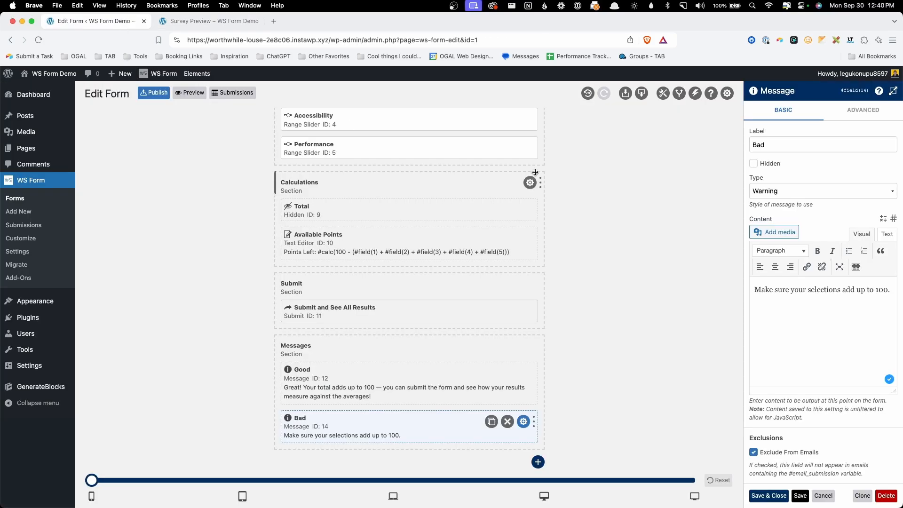
scroll(608, 164, "up", 5)
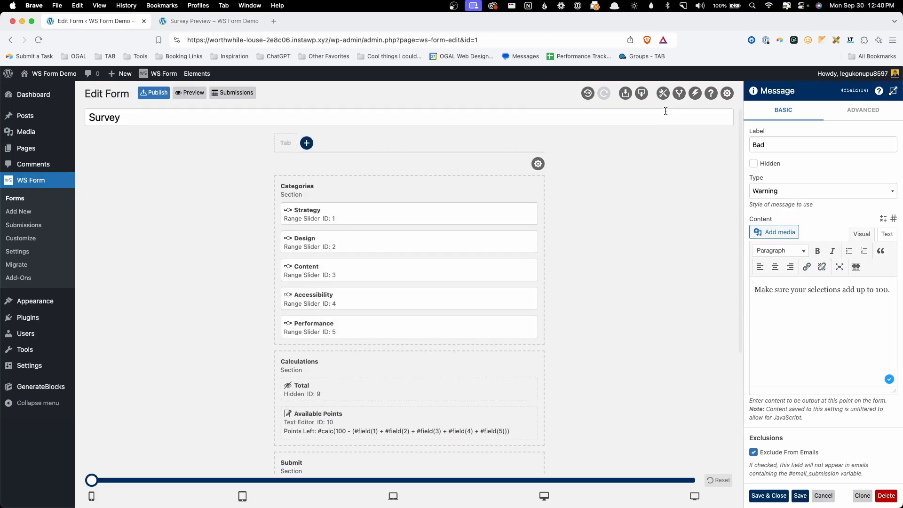
Add a conditional logic condition to the form and name it "Check For 100".
left_click(678, 97)
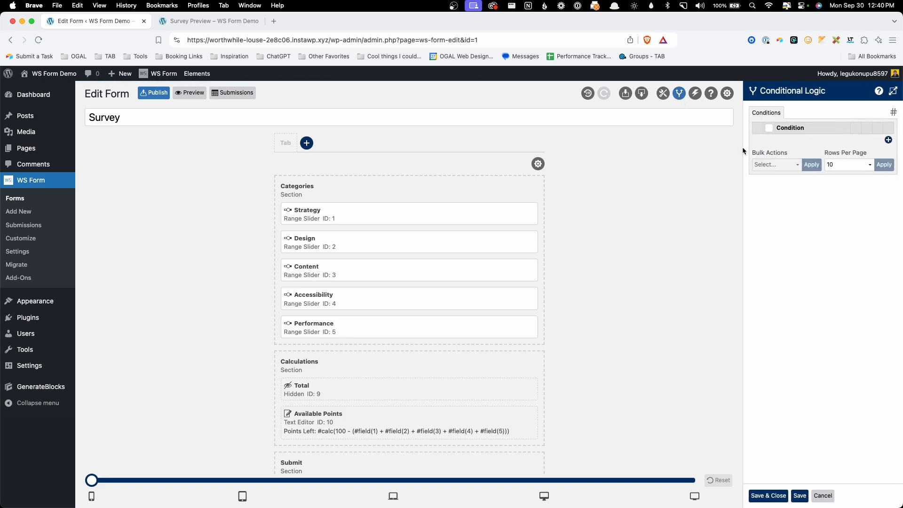
left_click(888, 139)
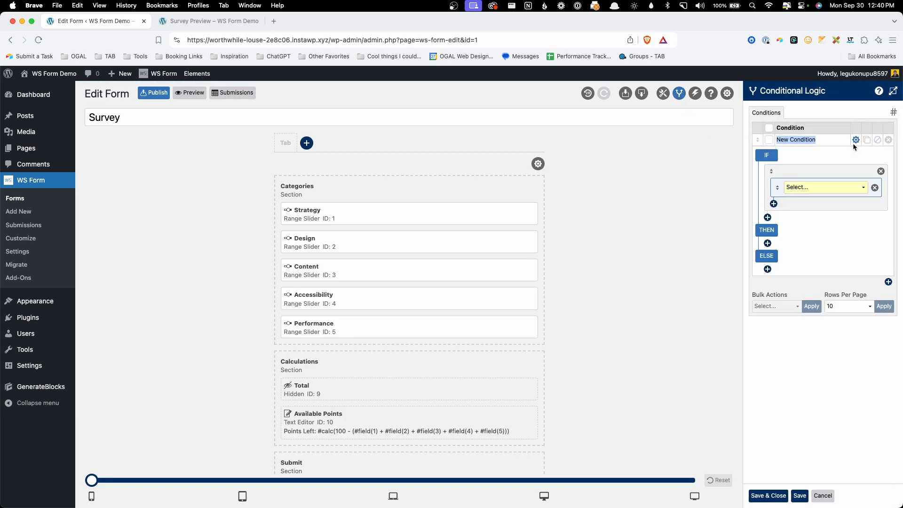
type("Check For 100")
Set the condition's IF rule to the Total field, Does not equal, 100.
left_click(812, 188)
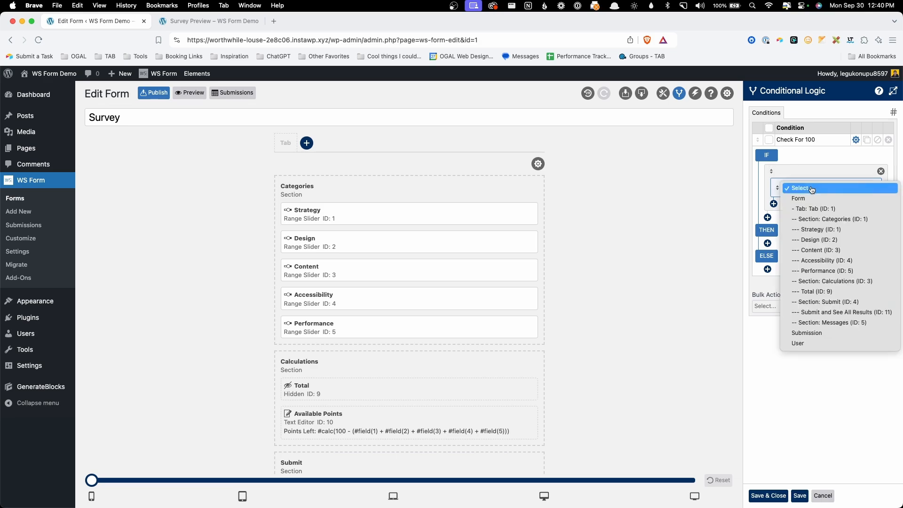
left_click(827, 291)
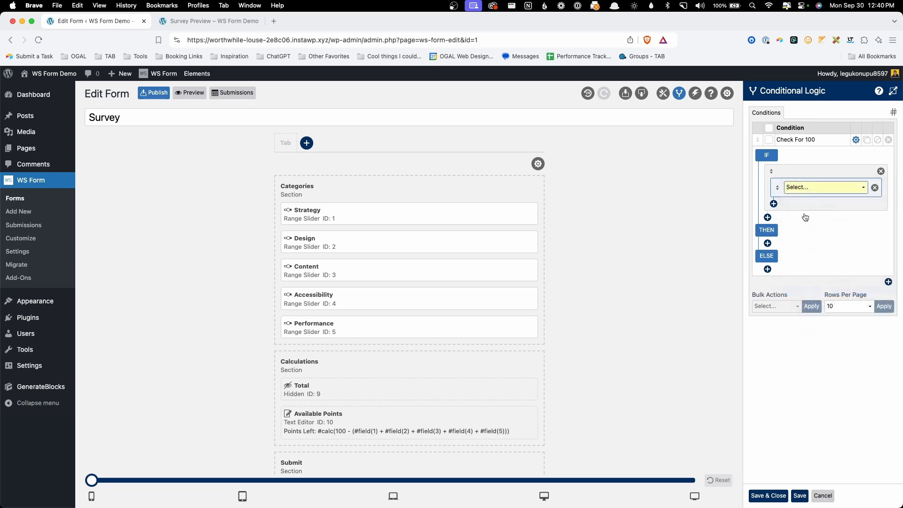
scroll(349, 392, "down", 1)
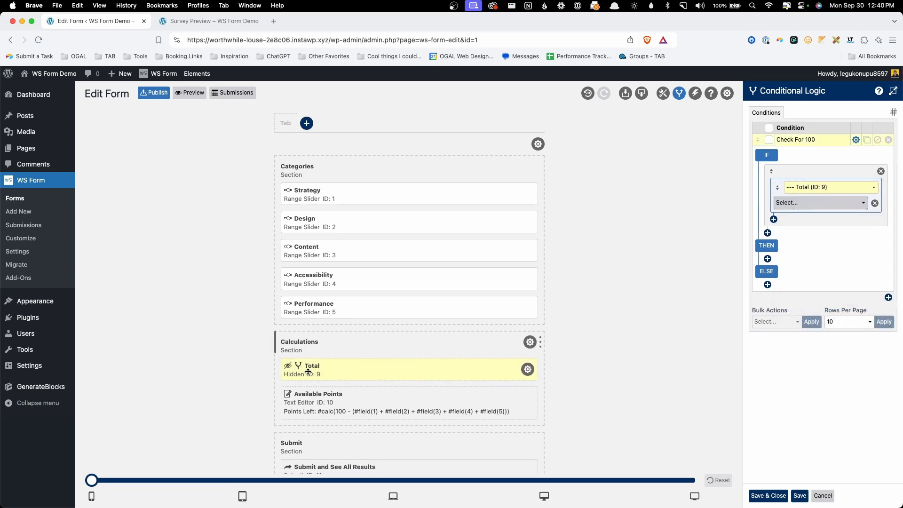
left_click(799, 203)
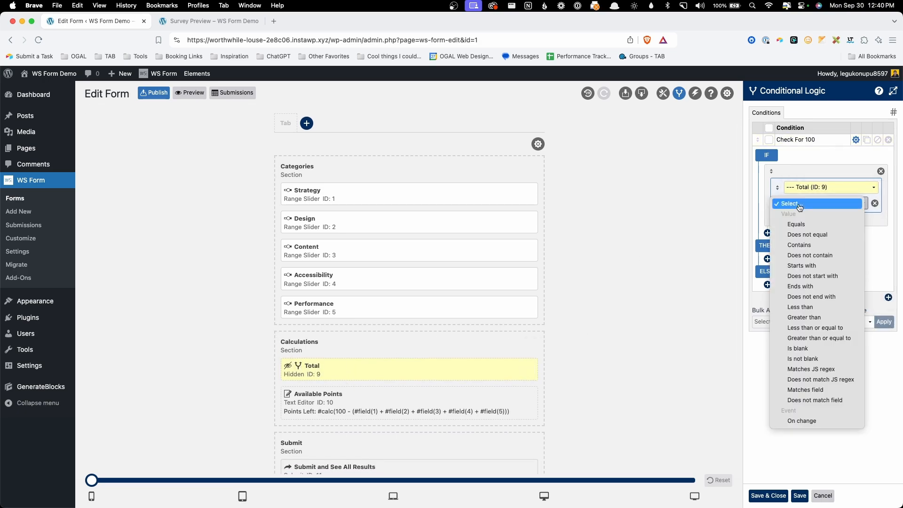
left_click(806, 234)
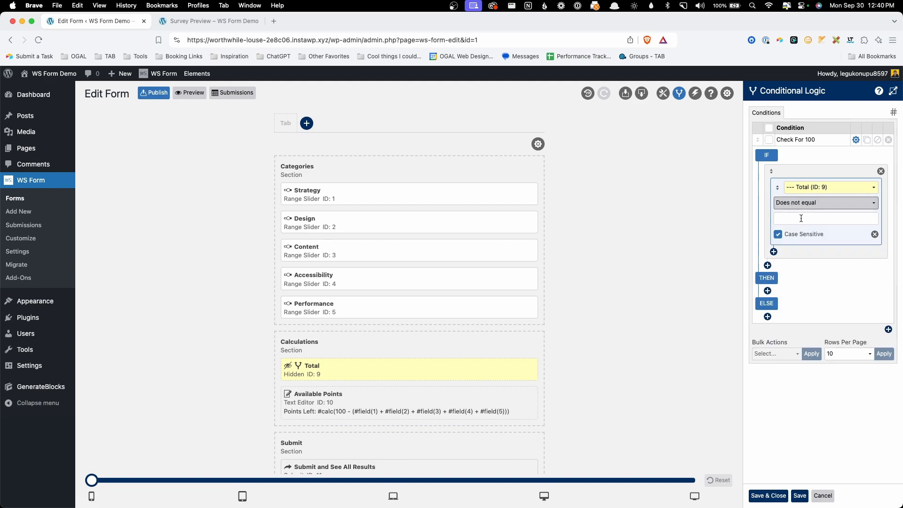
left_click(802, 218)
type("100")
Add a THEN action to the condition that sets the visibility of the Good message.
left_click(767, 290)
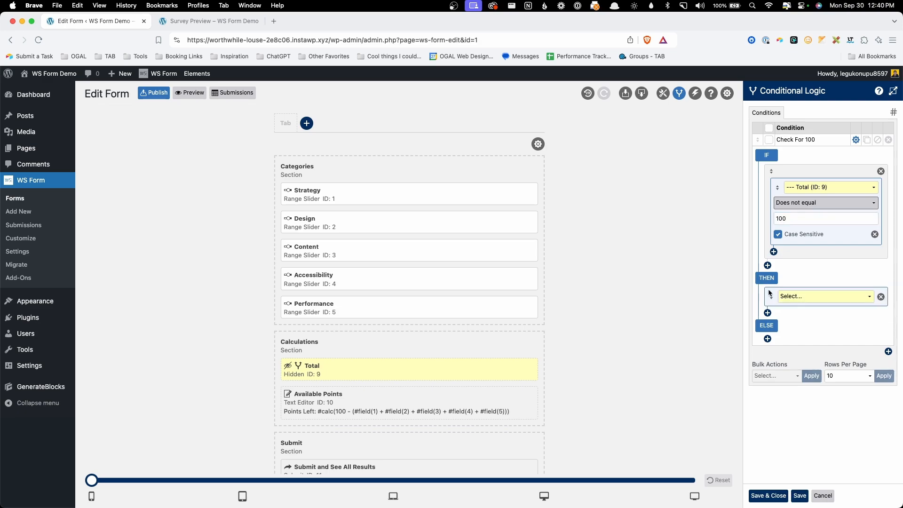
left_click(800, 296)
left_click(810, 452)
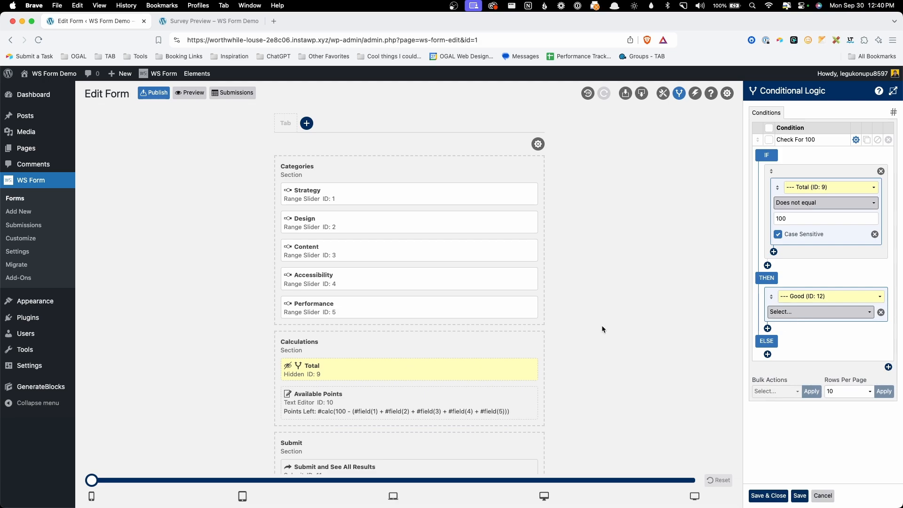
scroll(602, 326, "down", 3)
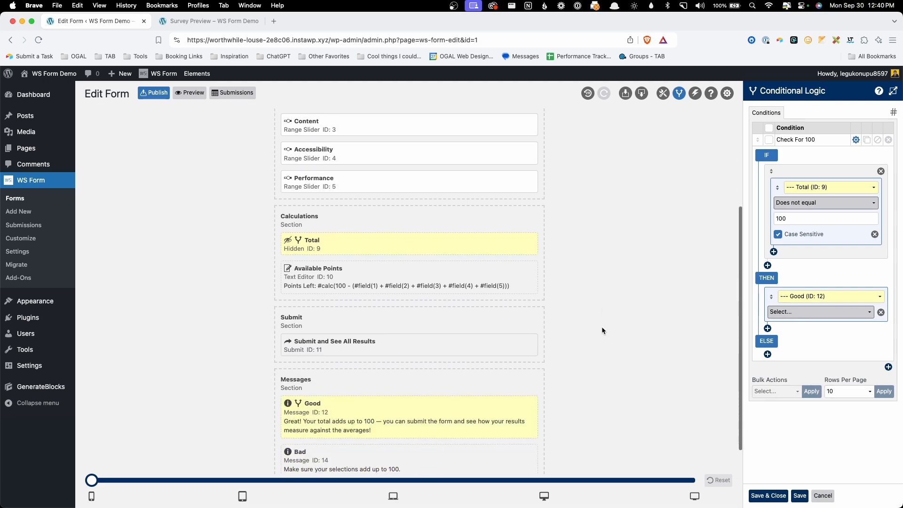
left_click(805, 316)
left_click(805, 323)
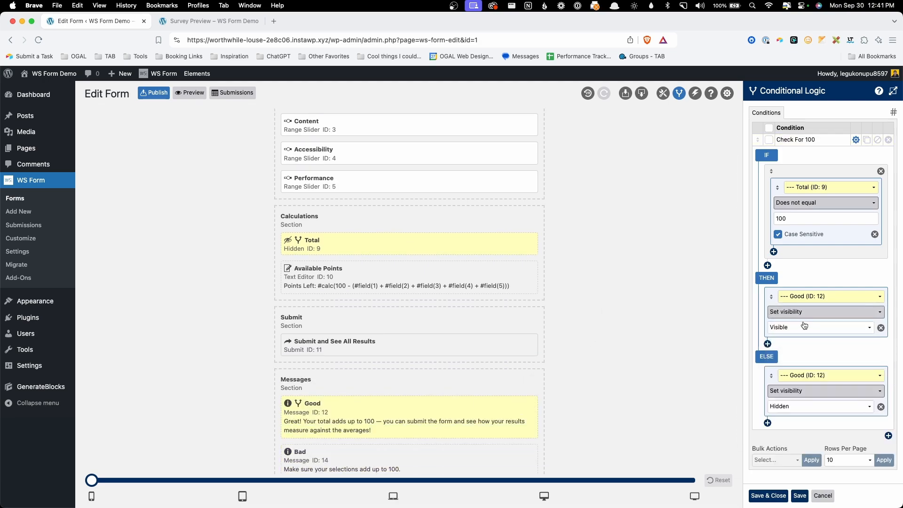
Set the Good message's visibility to Hidden under THEN and Visible under ELSE, and save the conditional logic.
left_click(804, 326)
left_click(795, 337)
left_click(789, 408)
left_click(806, 342)
left_click(800, 495)
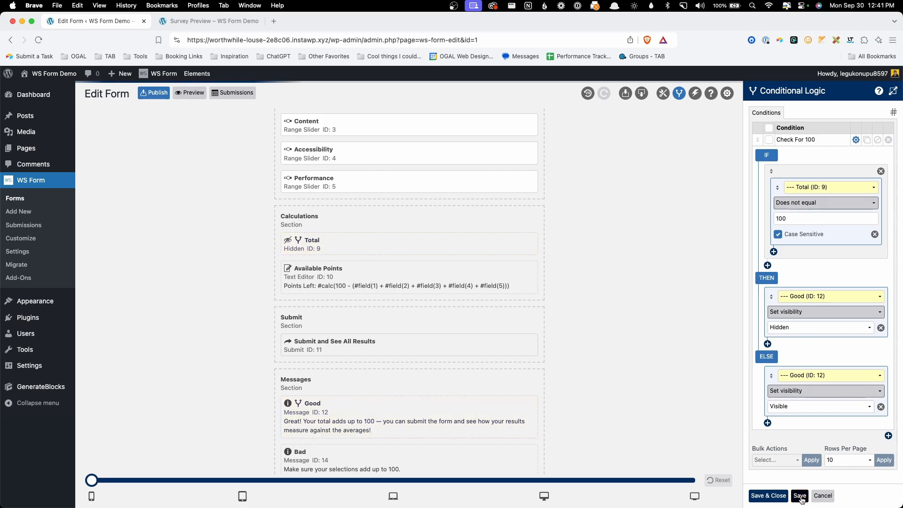
Test the Good message in the survey preview by setting Performance to 100, and return to the form editor.
left_click(189, 21)
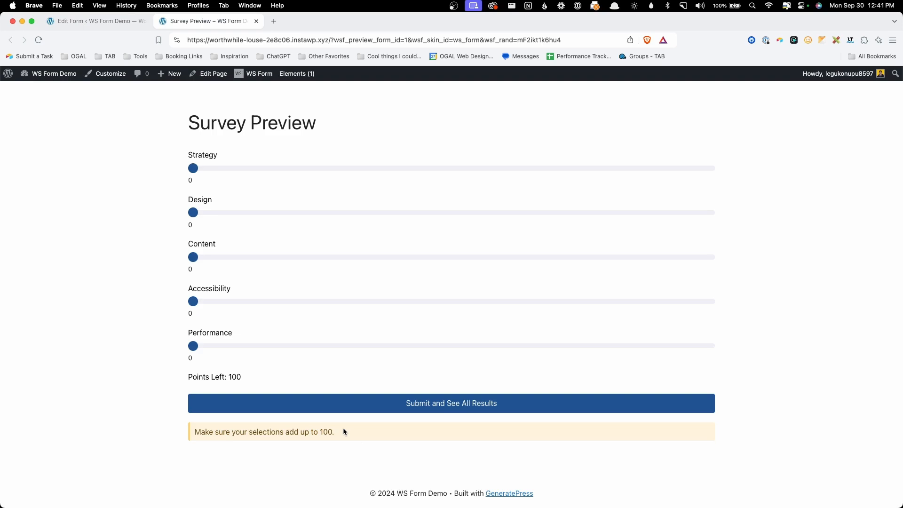
left_click_drag(193, 346, 732, 338)
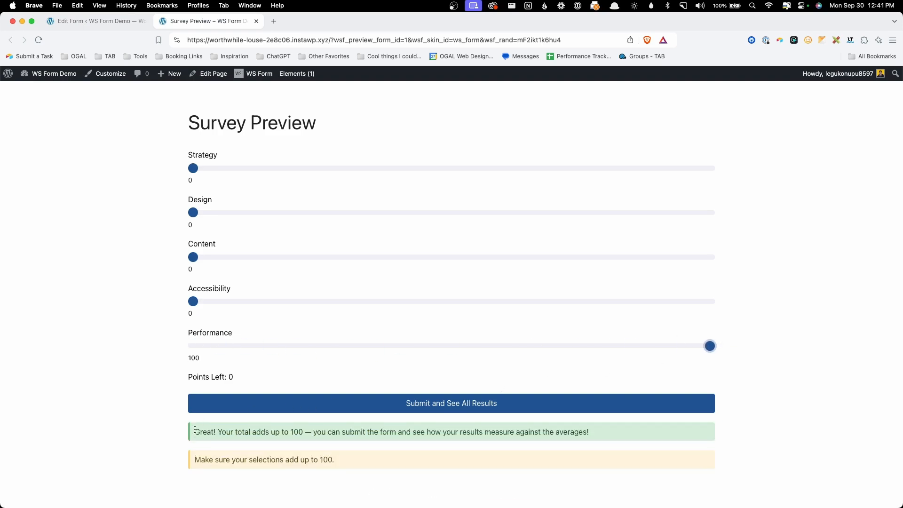
left_click_drag(195, 429, 350, 430)
left_click(350, 430)
left_click(114, 21)
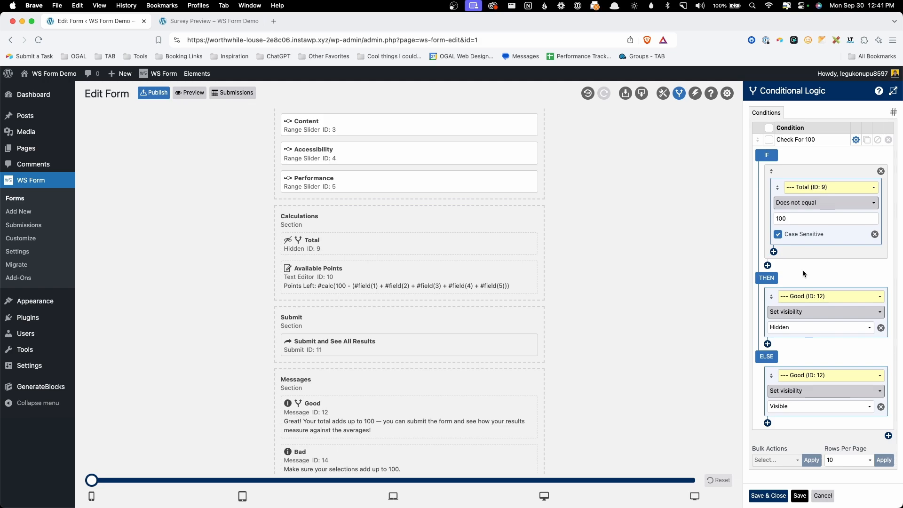
Add a second THEN action setting the Bad message's visibility to Visible, review the actions and save the conditional logic.
left_click(768, 344)
left_click(793, 352)
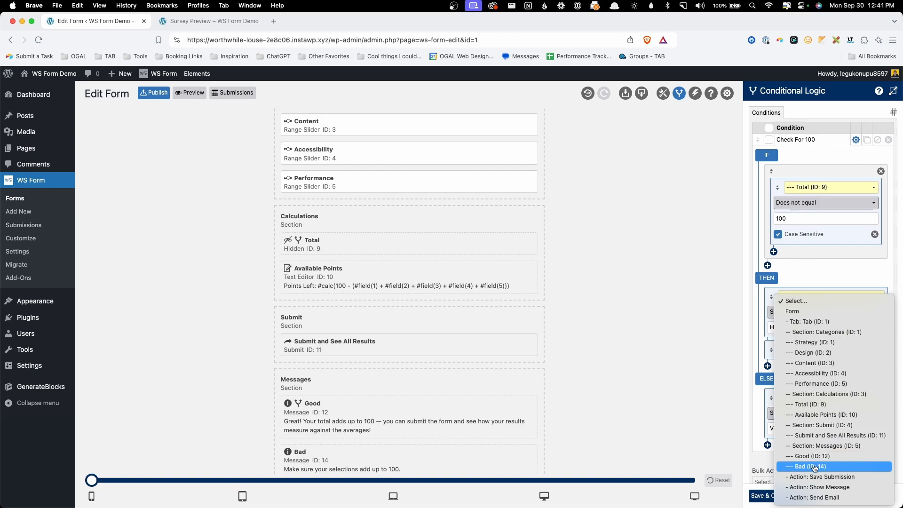
left_click(809, 464)
left_click(805, 365)
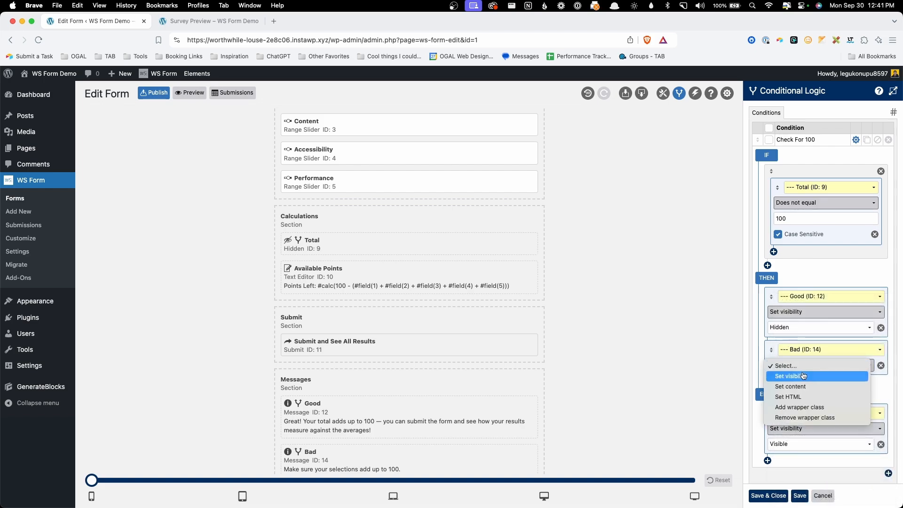
left_click(804, 376)
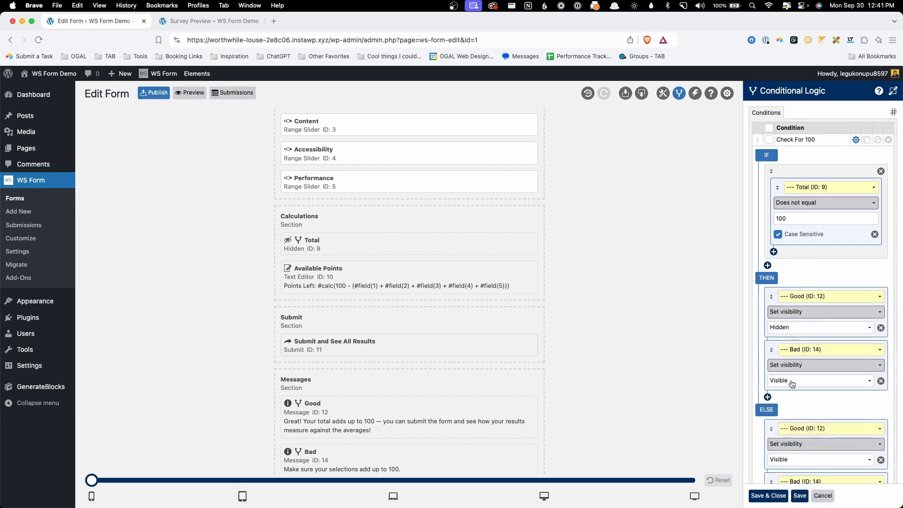
scroll(793, 386, "down", 3)
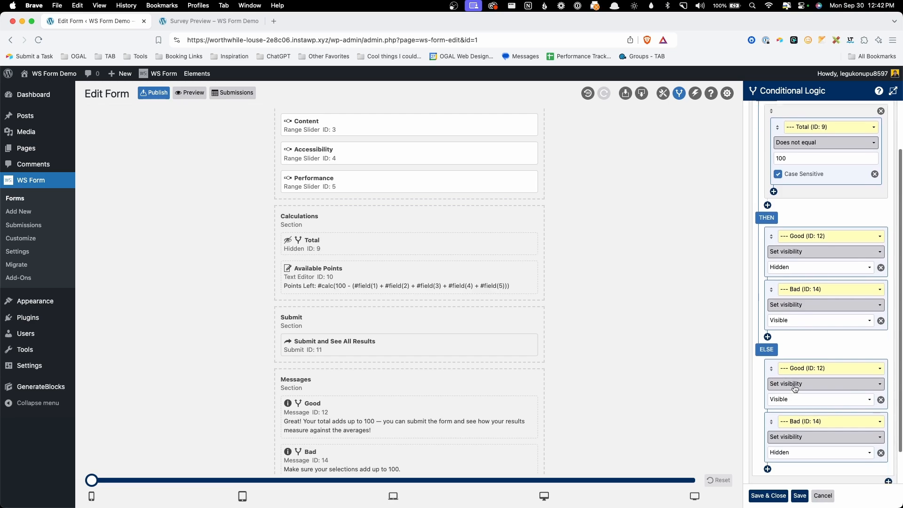
scroll(795, 388, "down", 1)
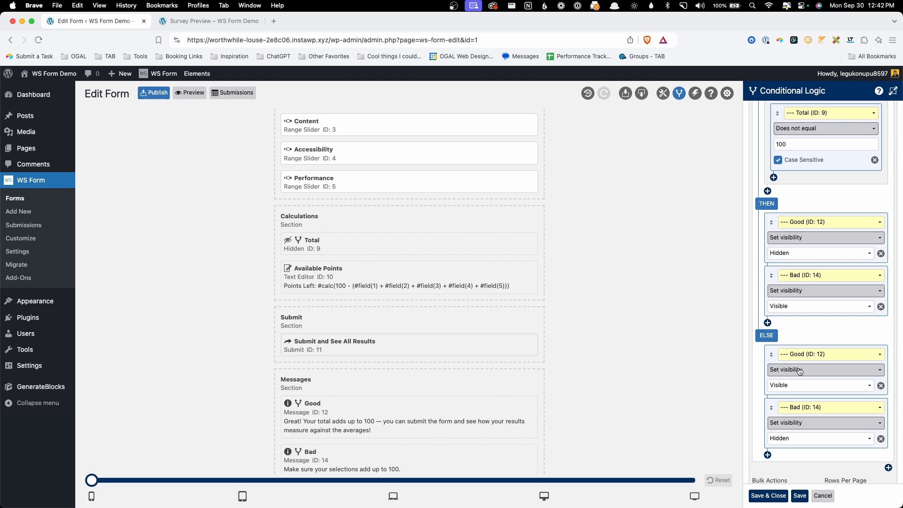
left_click(782, 254)
left_click(781, 255)
left_click(782, 257)
left_click(782, 252)
left_click(799, 496)
Test both messages in the survey preview by setting each of the five sliders to 20, and return to the form editor.
left_click(219, 24)
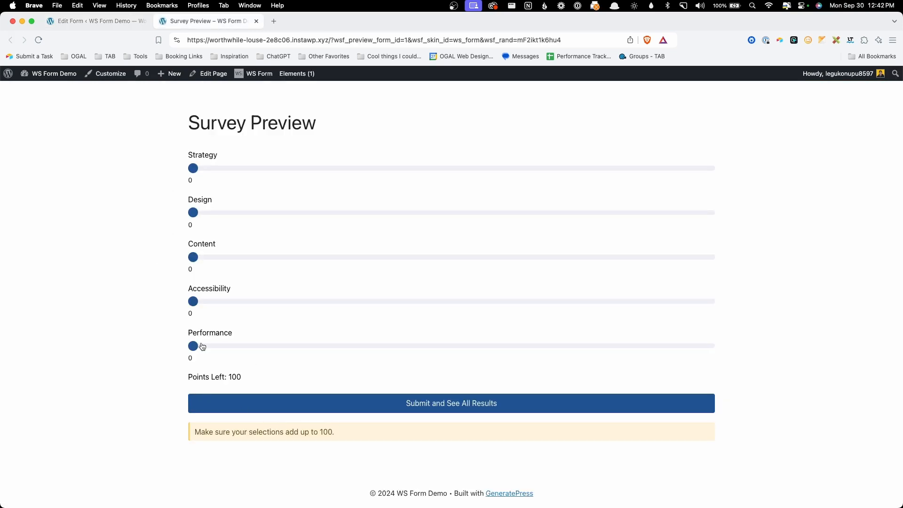
left_click_drag(194, 346, 297, 346)
left_click(296, 301)
left_click(318, 257)
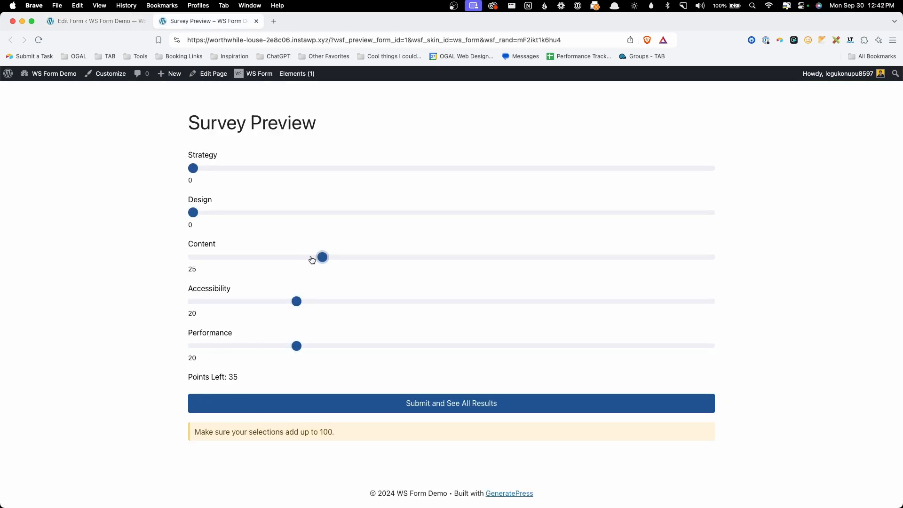
left_click_drag(312, 260, 289, 257)
left_click(283, 213)
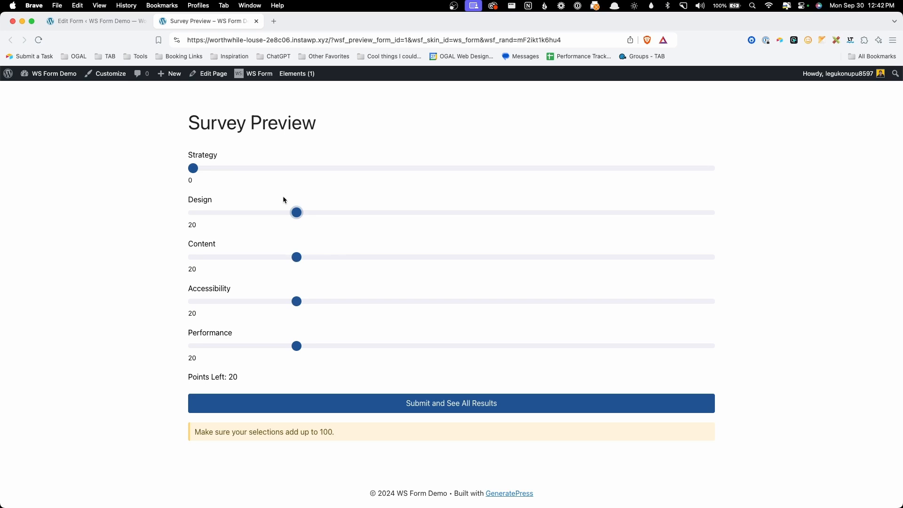
left_click(292, 169)
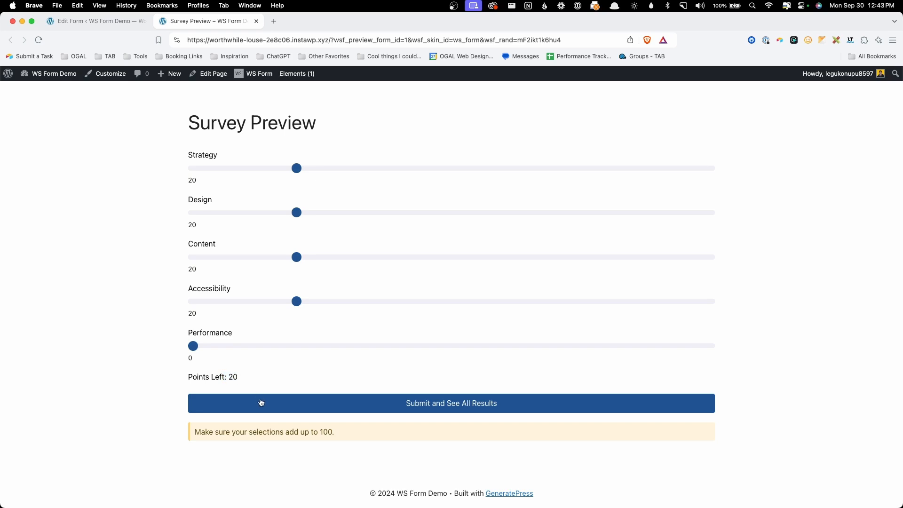
left_click(120, 22)
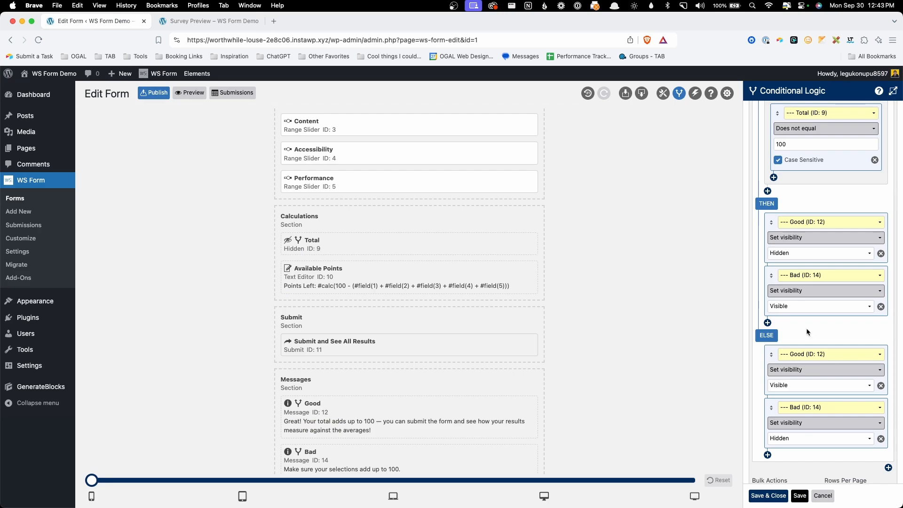
Add a third THEN action that applies Set disabled to the Submit section with the value Disabled.
left_click(768, 323)
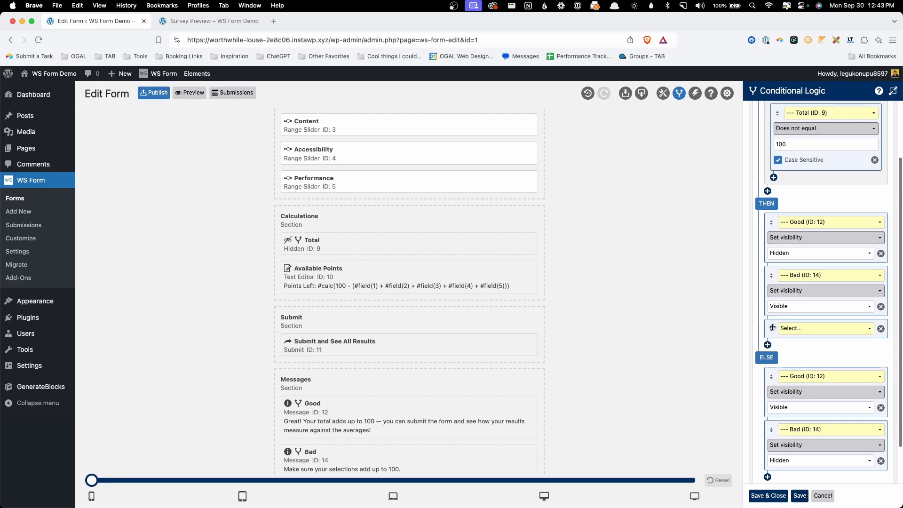
left_click(795, 328)
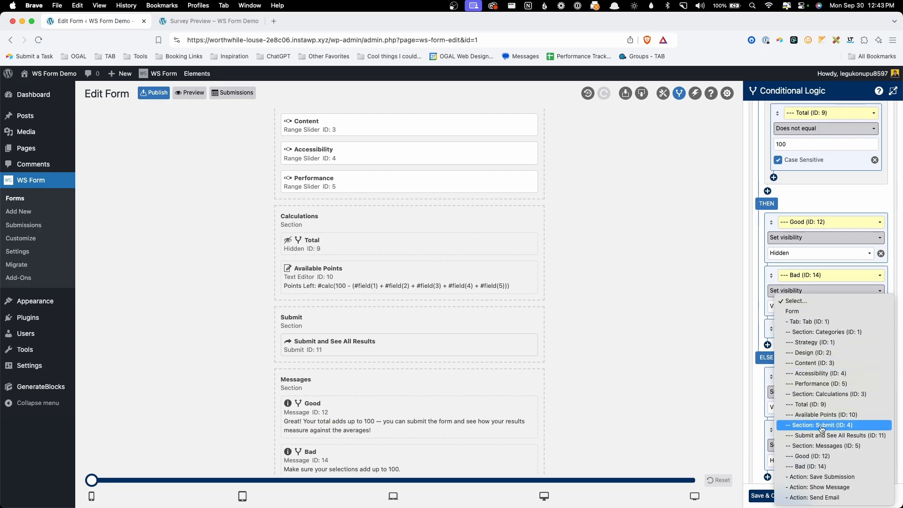
left_click(822, 428)
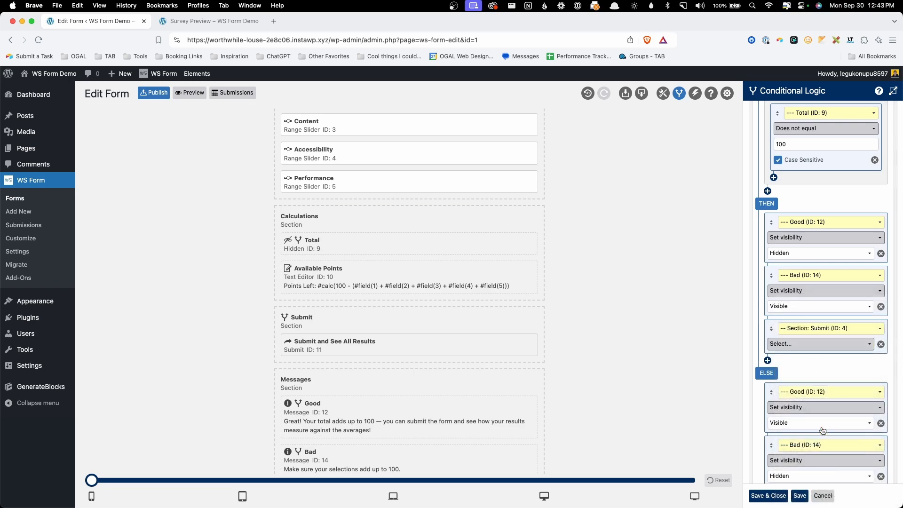
left_click(814, 347)
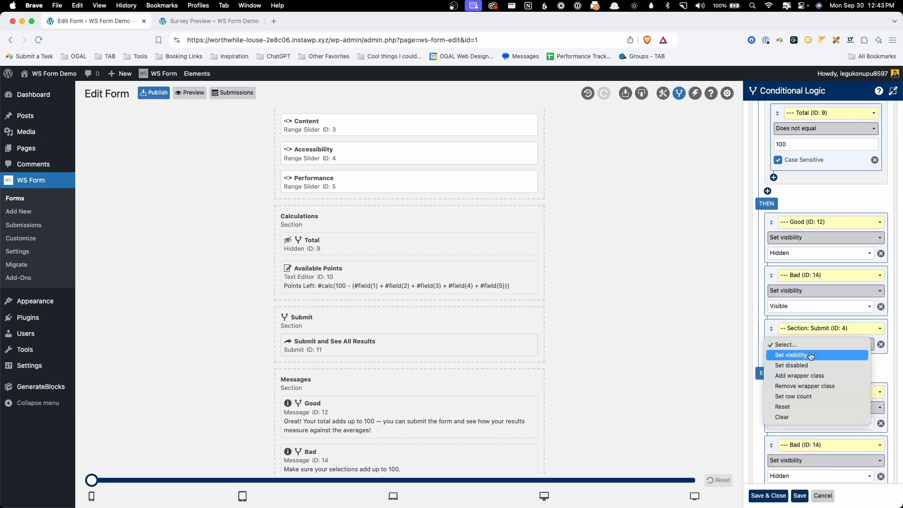
left_click(810, 366)
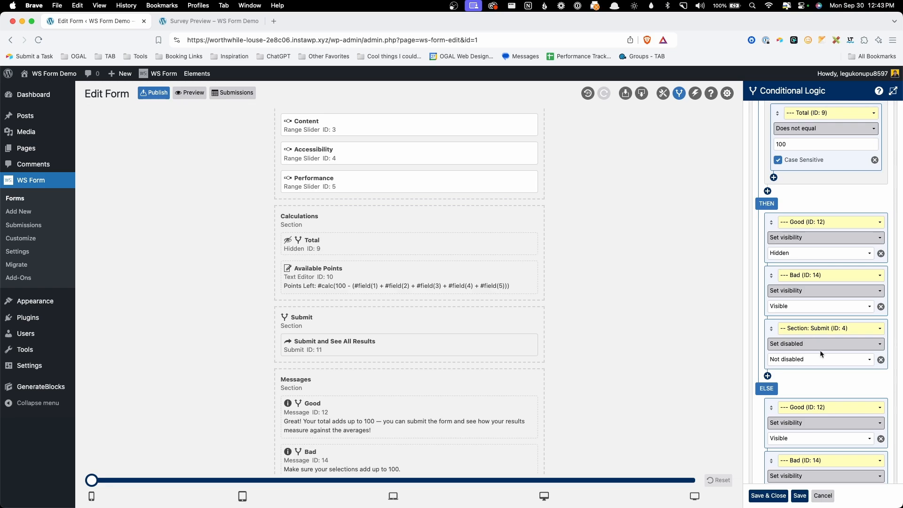
left_click(815, 360)
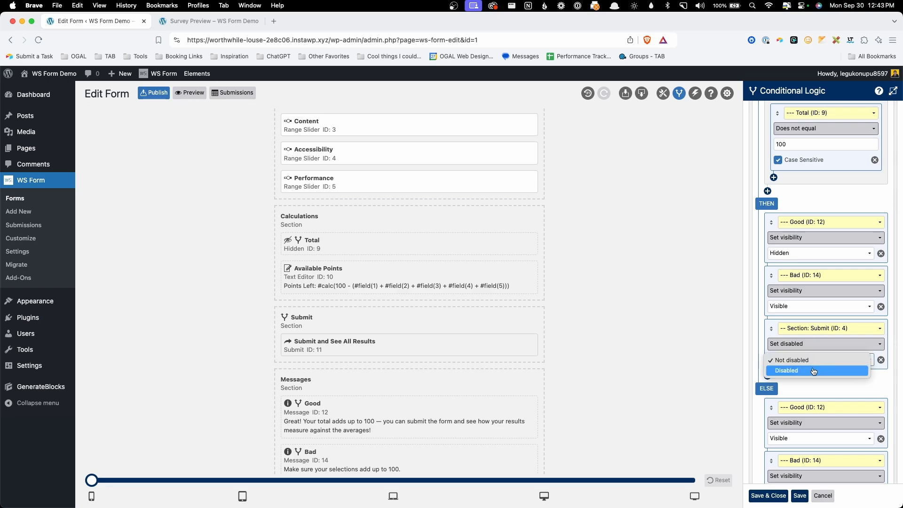
left_click(814, 371)
Set the Submit section's ELSE action to Not disabled, save the conditional logic and open the survey preview.
scroll(813, 371, "down", 3)
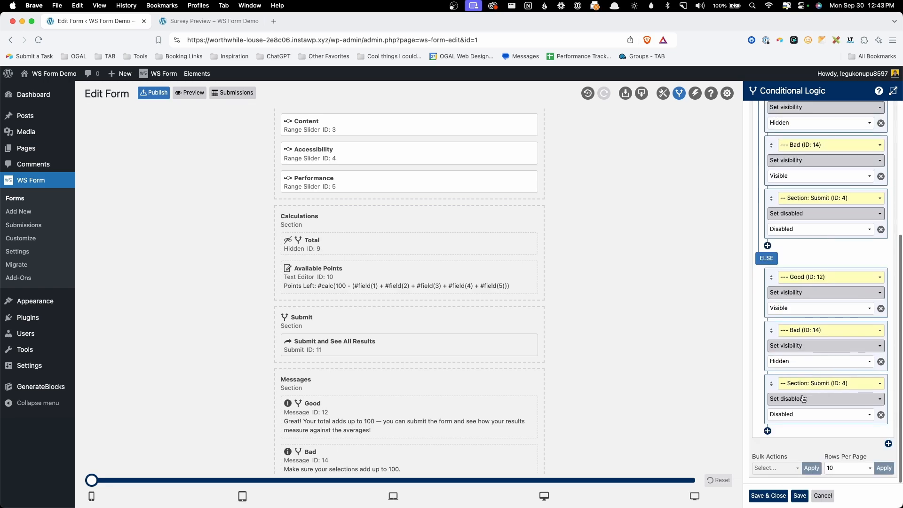
left_click(796, 415)
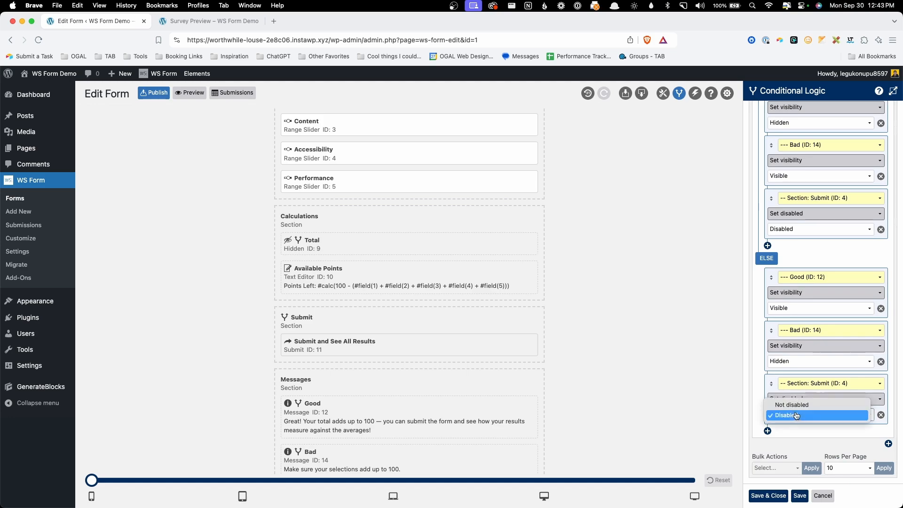
left_click(797, 405)
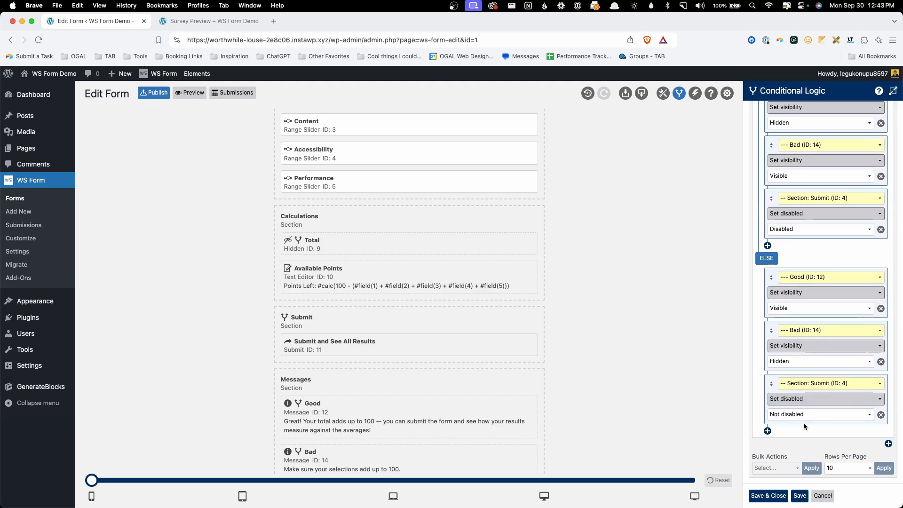
left_click(800, 495)
left_click(201, 24)
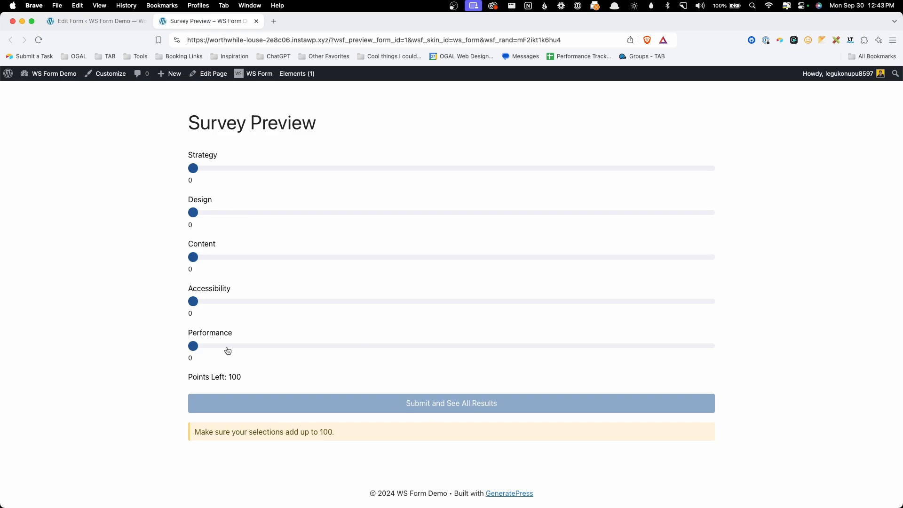
Test the submit button in the survey preview by setting the Performance slider to 100, and return to the form editor.
left_click_drag(227, 351, 715, 352)
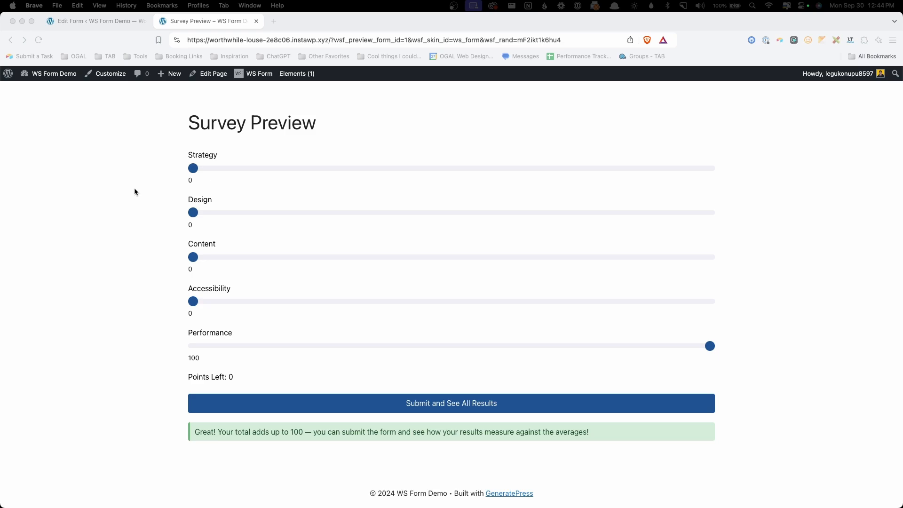
left_click(120, 23)
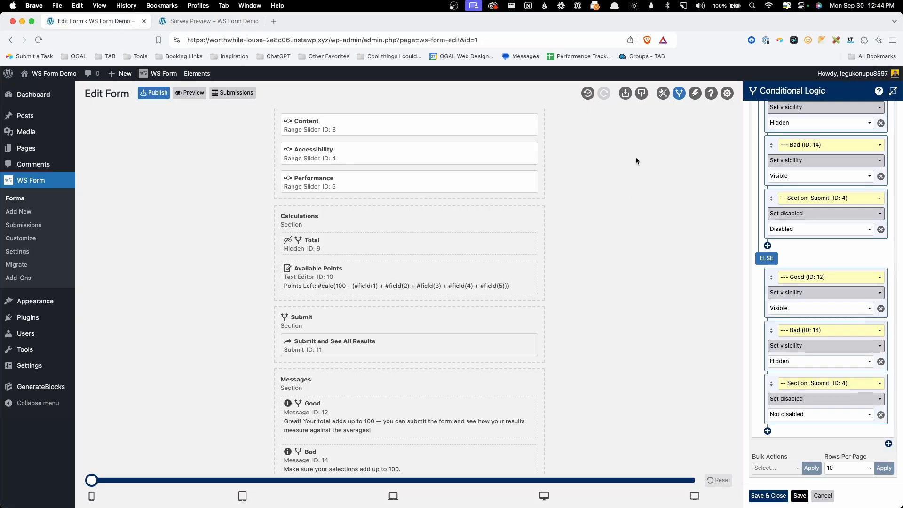
Delete the Show Message and Send Email actions from the form and publish the form.
left_click(701, 99)
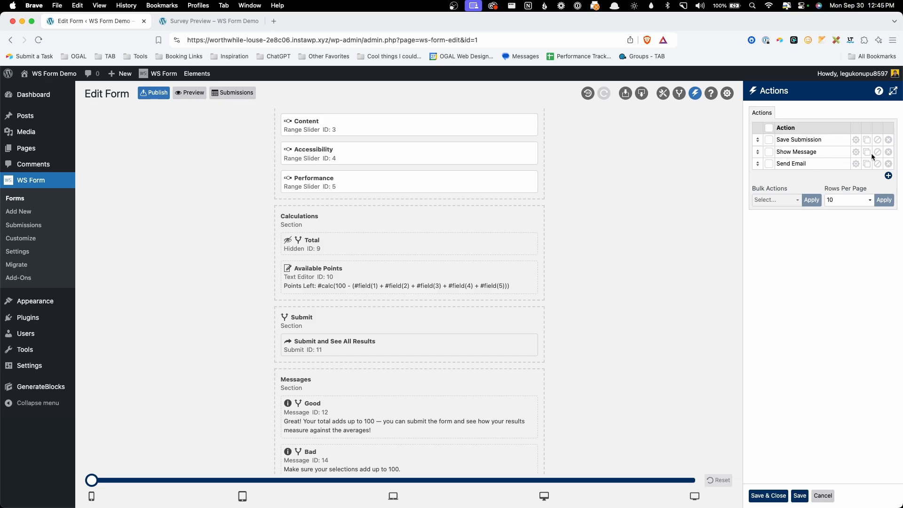
left_click(889, 153)
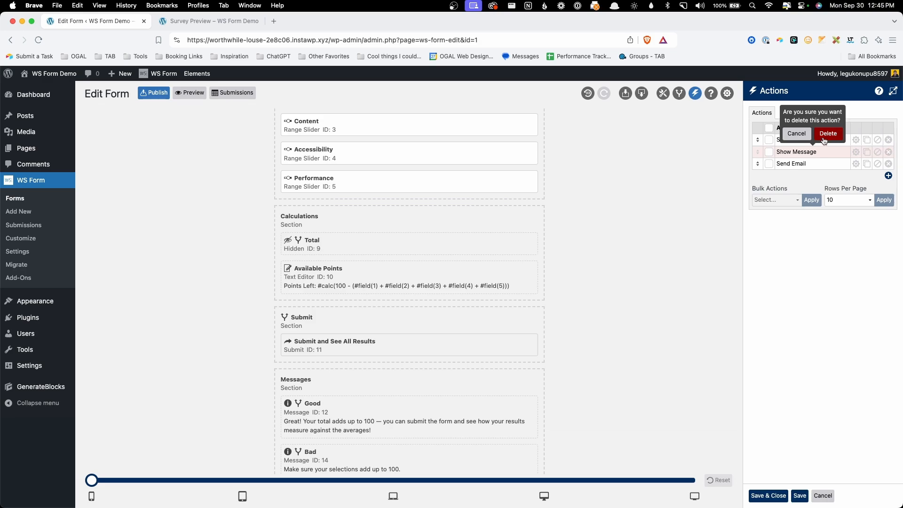
left_click(823, 135)
left_click(887, 152)
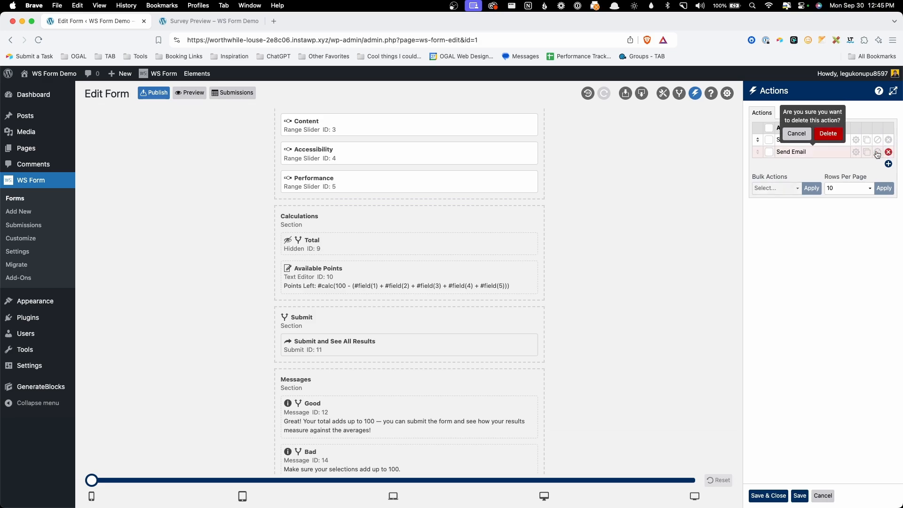
left_click(830, 135)
left_click(143, 94)
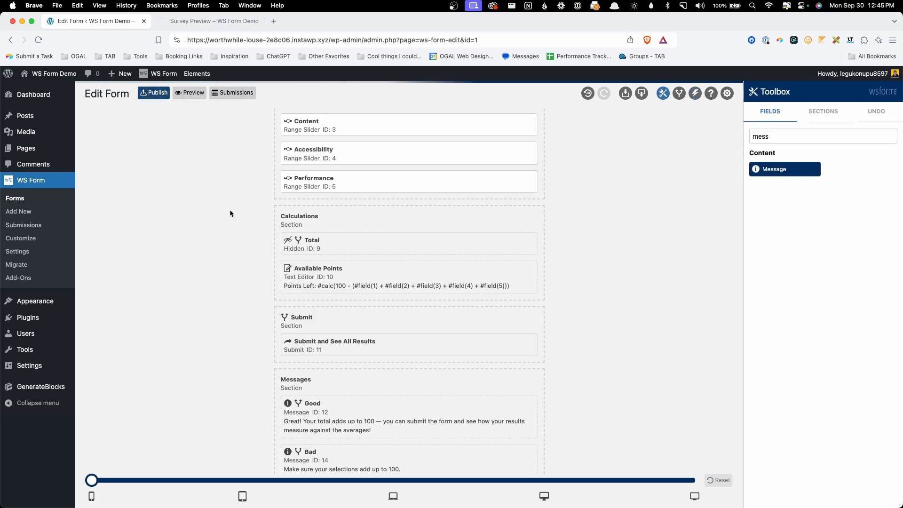
Create a new page titled Survey, dismissing the block editor welcome guide.
mouse_move(54, 150)
left_click(108, 161)
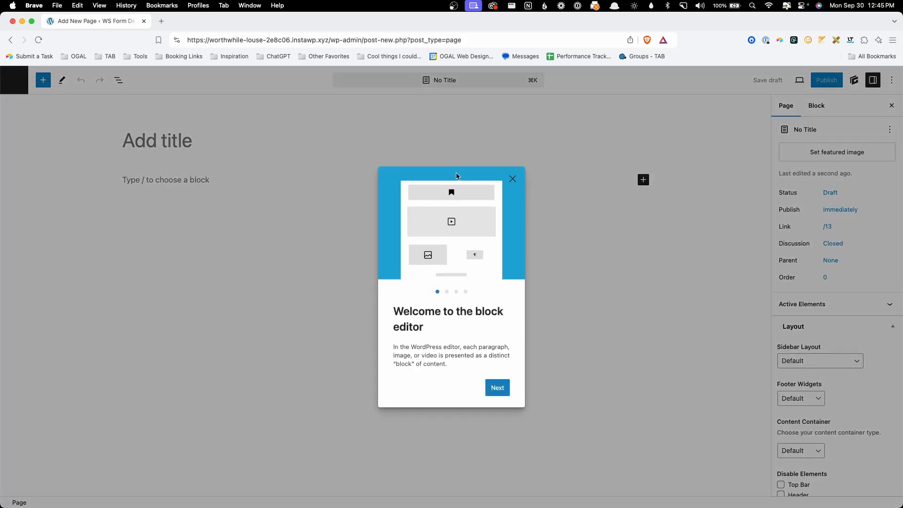
left_click(513, 178)
type("Sur")
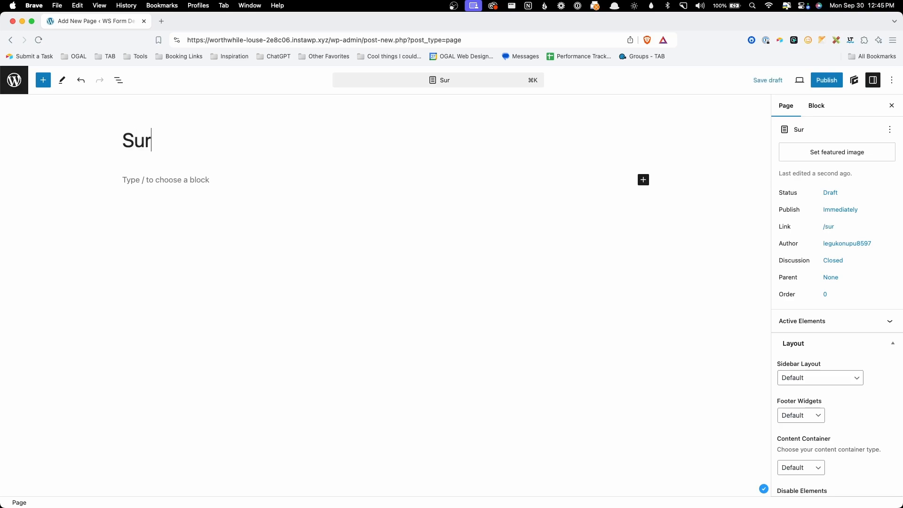
type("vey")
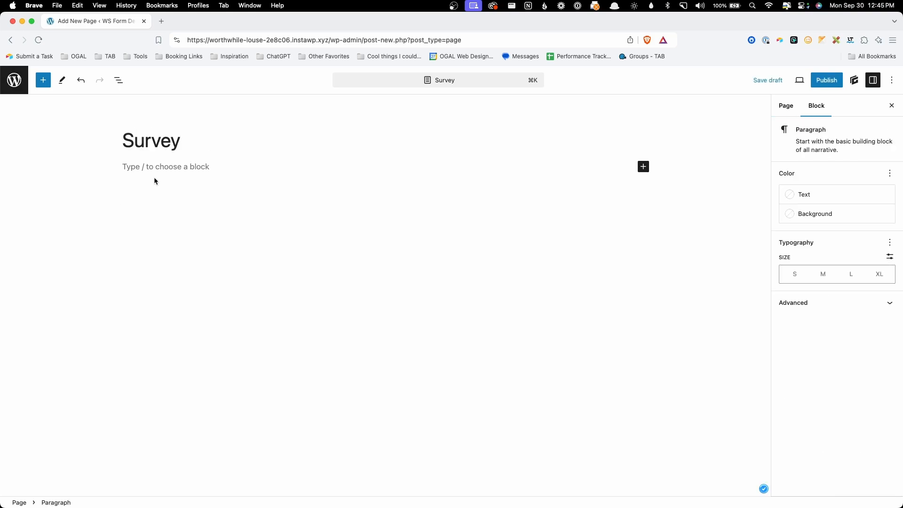
Insert a WS Form PRO block that shows the Survey (ID: 1) form and publish the page.
type("/ws")
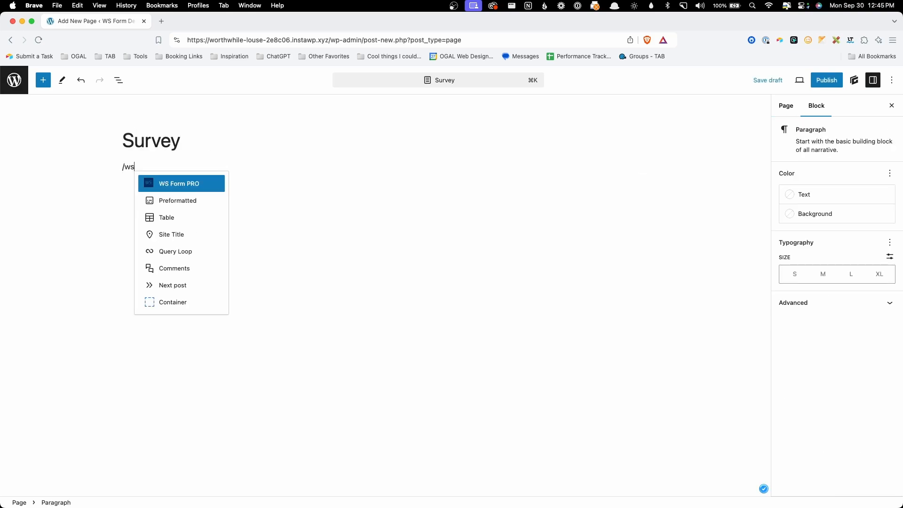
left_click(163, 184)
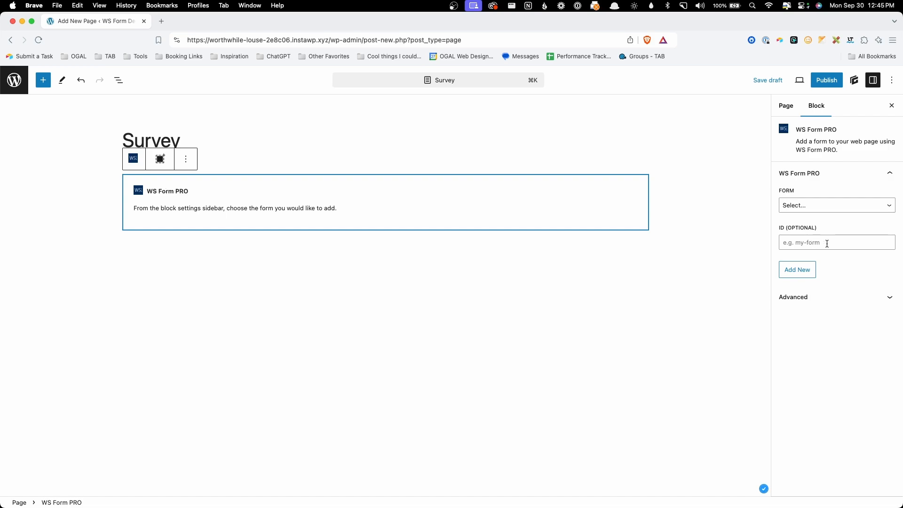
left_click(817, 205)
left_click(811, 216)
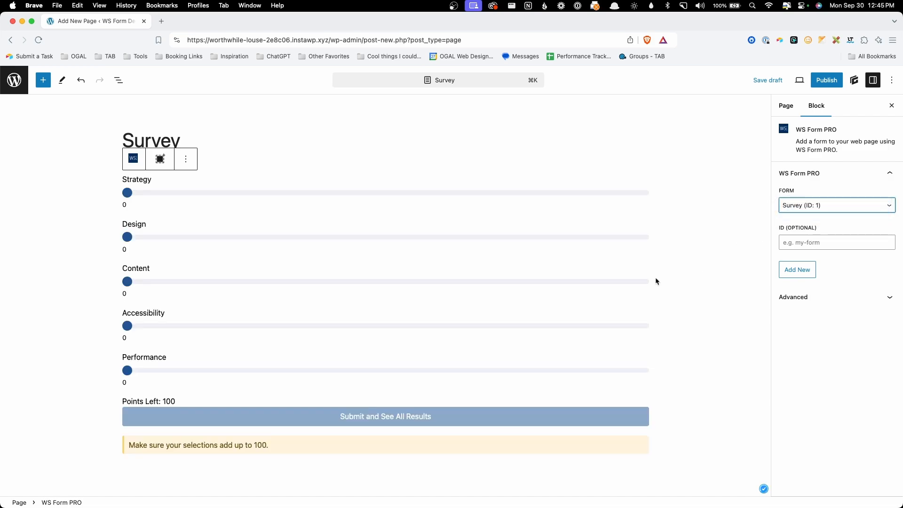
left_click(826, 80)
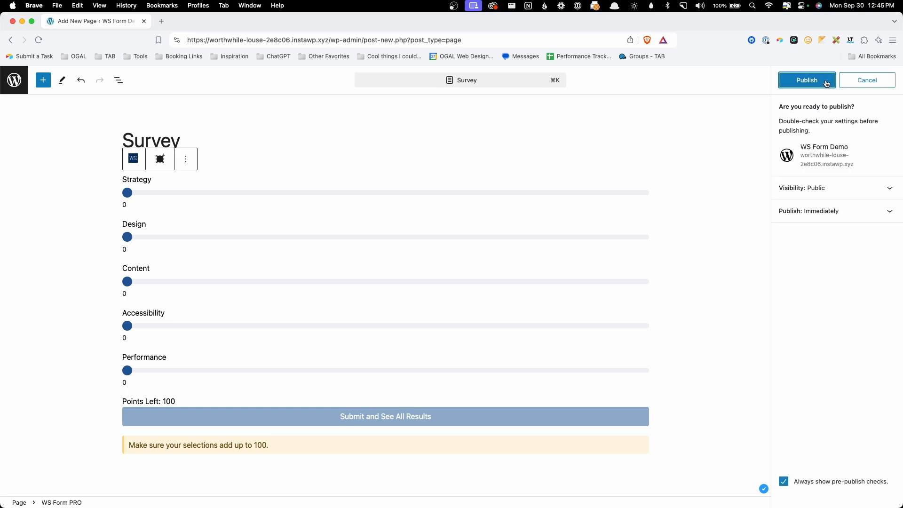
left_click(807, 80)
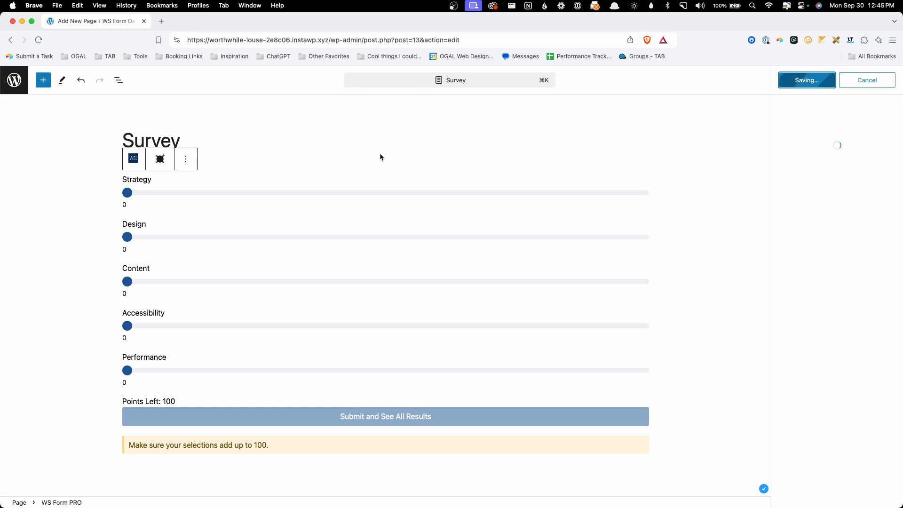
Create and publish an empty page titled Survey Thank You, and copy its page address.
left_click(23, 83)
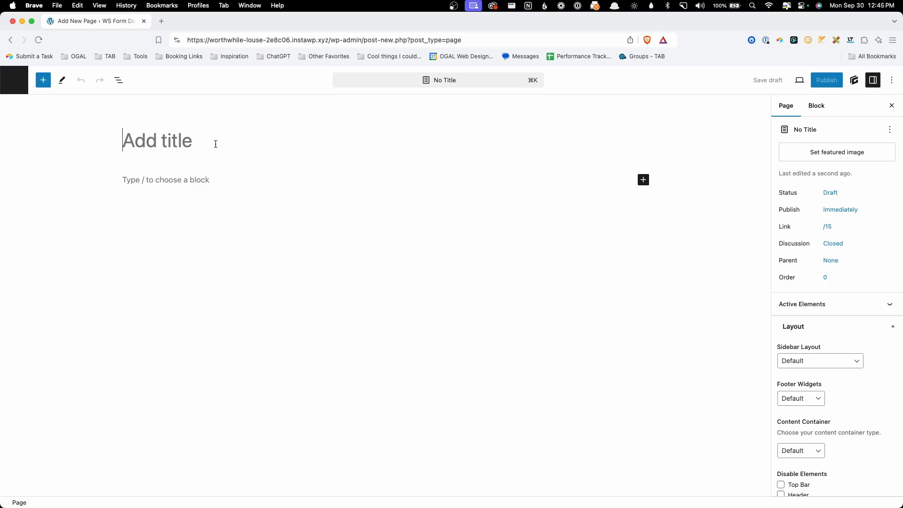
type("Survey Thank You")
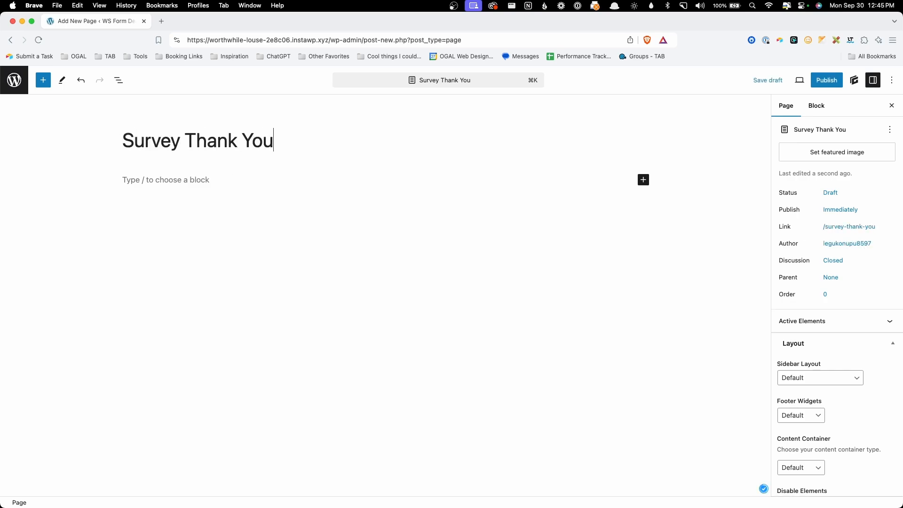
left_click(204, 179)
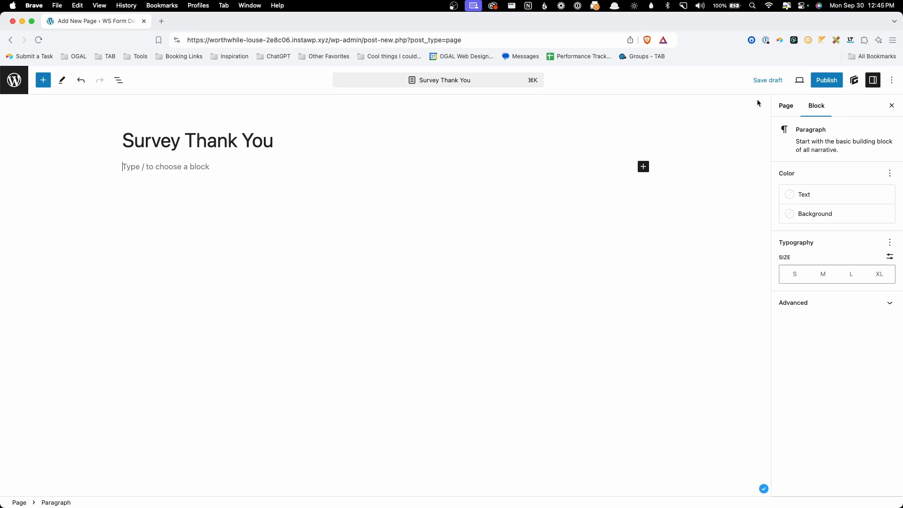
left_click(818, 84)
left_click(818, 82)
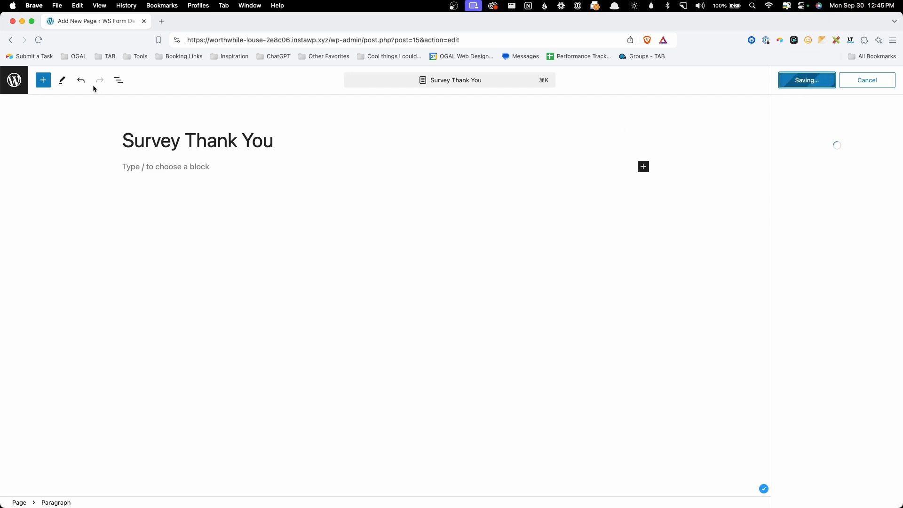
left_click(880, 158)
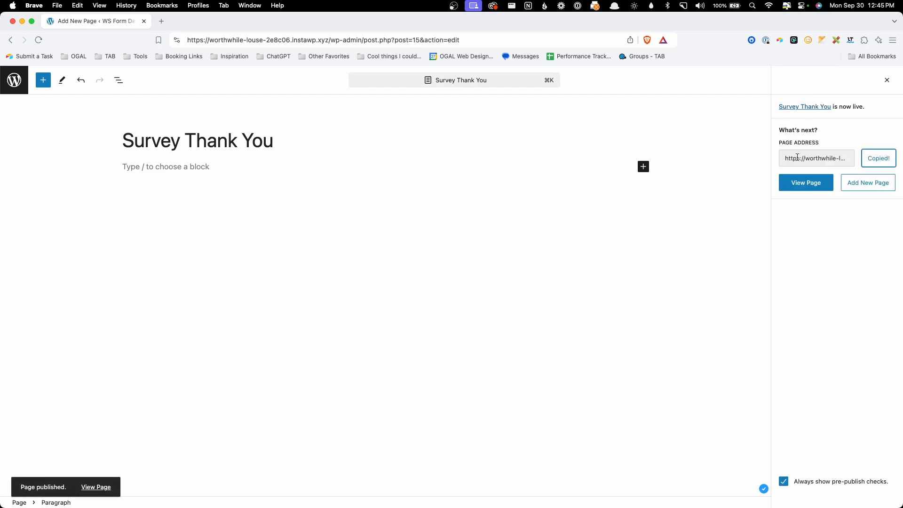
left_click(795, 158)
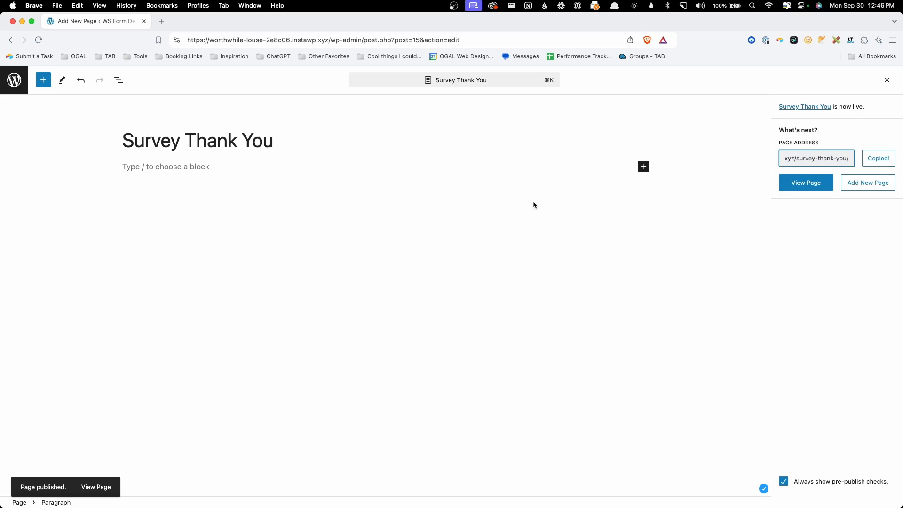
Leave the page editor and open the Survey form in WS Form for editing.
left_click(14, 80)
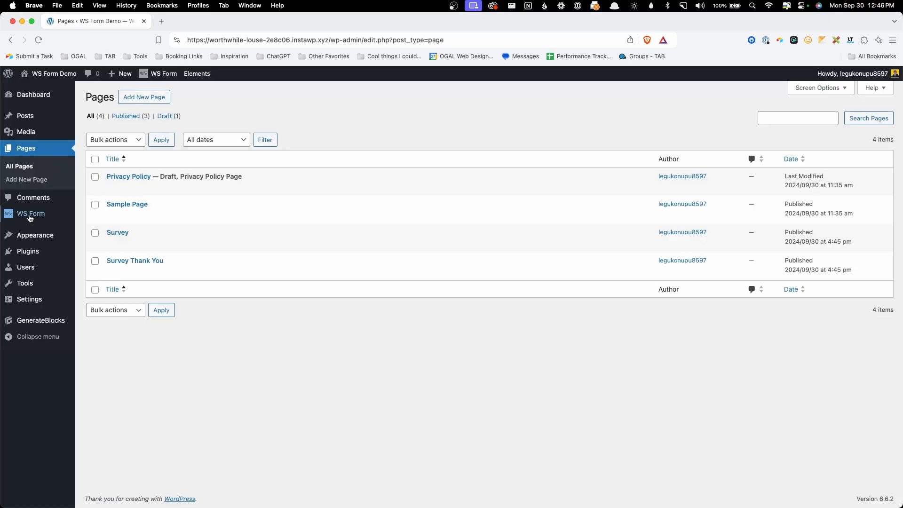
mouse_move(31, 214)
left_click(108, 217)
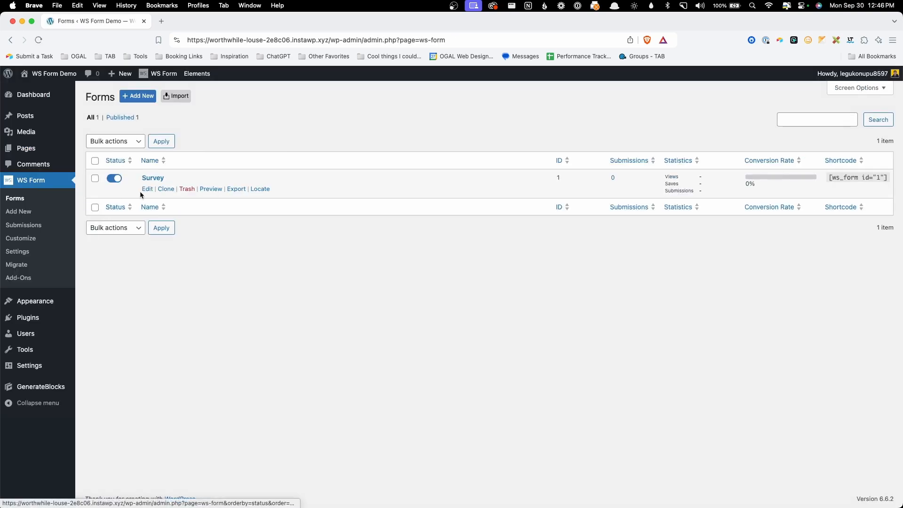
left_click(147, 190)
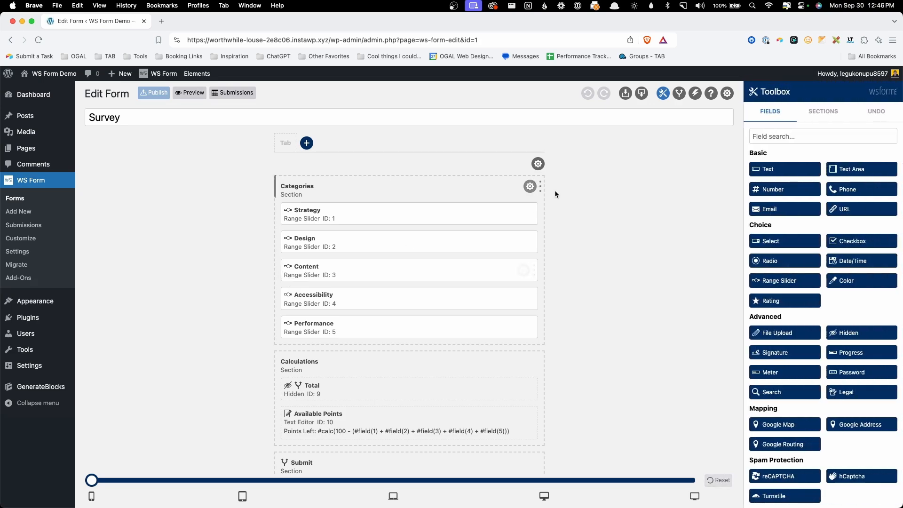
Add a new form action named Redirect and set its action type to Redirect.
left_click(696, 95)
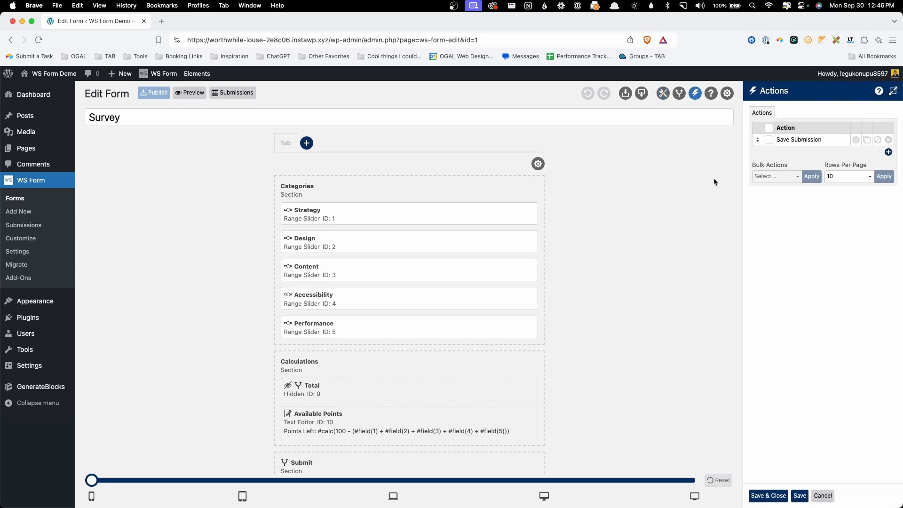
left_click(888, 152)
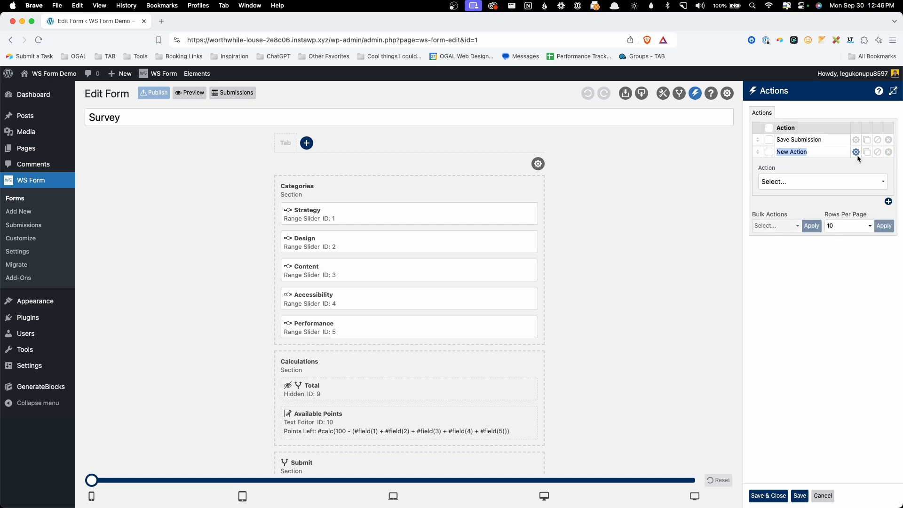
type("Redirect")
left_click(823, 182)
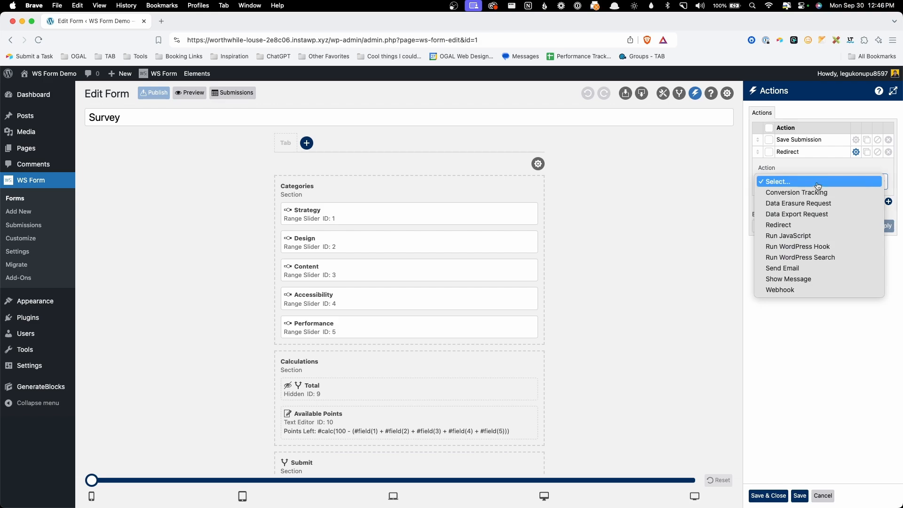
left_click(799, 225)
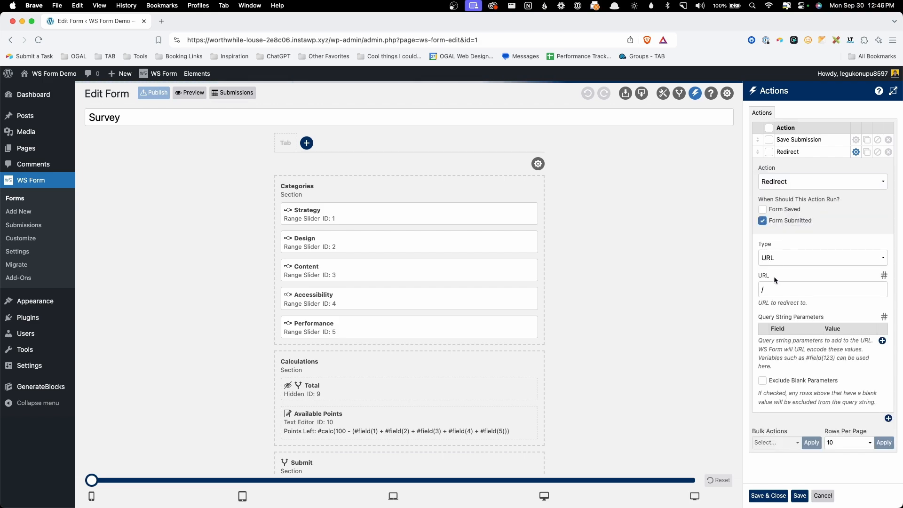
Set the Redirect action's URL to the copied survey-thank-you page address.
left_click(777, 297)
key("super+v")
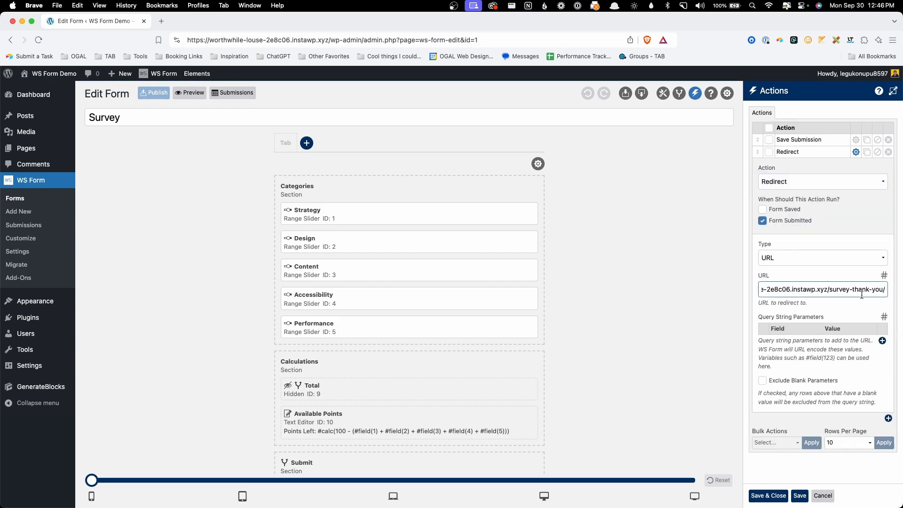
left_click_drag(840, 288, 899, 292)
left_click(864, 289)
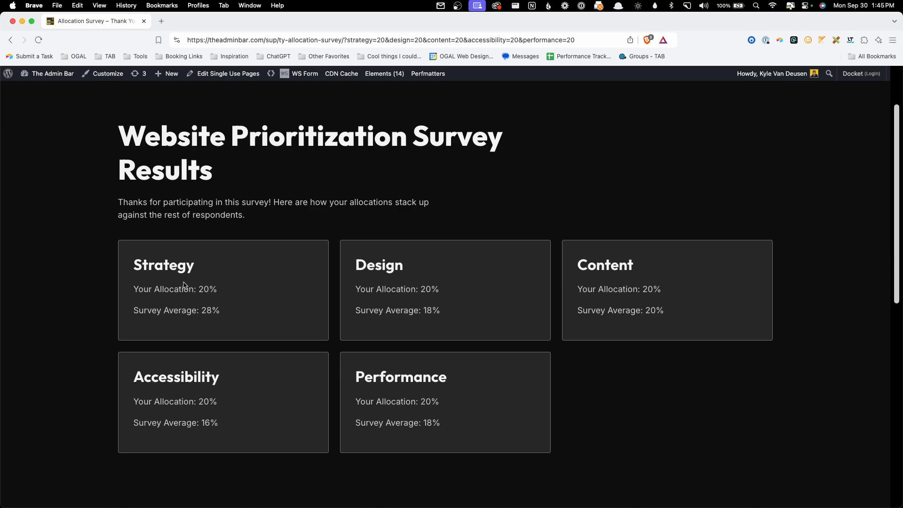
Examine the Strategy card on the example results page, comparing Your Allocation with Survey Average.
left_click_drag(142, 290, 100, 311)
left_click(99, 311)
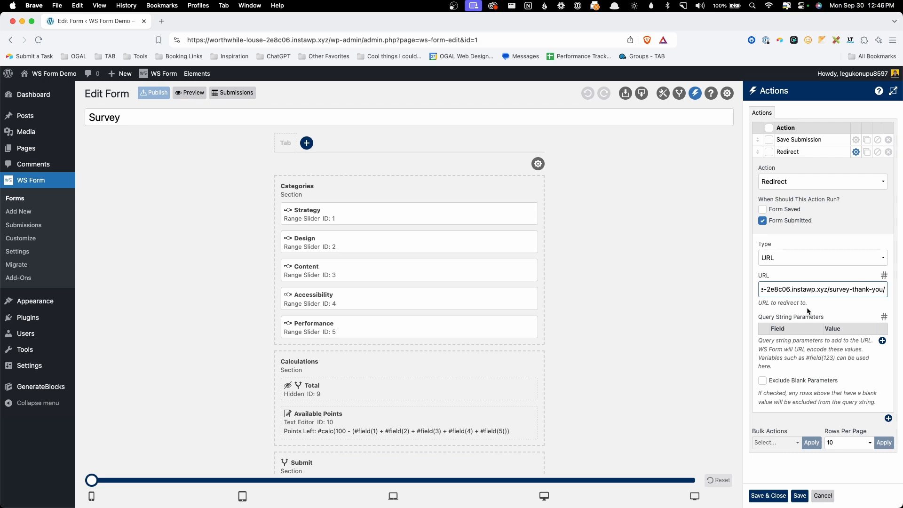
Add a query string parameter named strategy with the value #field(1) to the Redirect action.
left_click(783, 321)
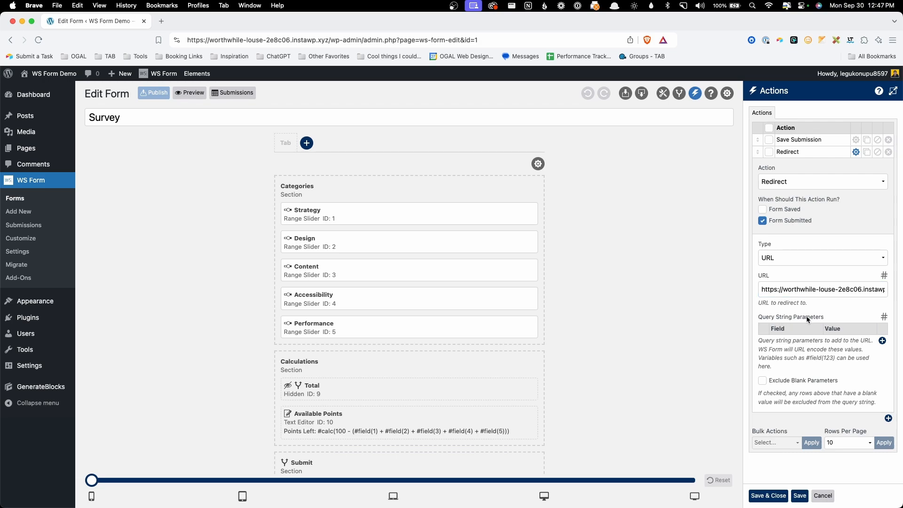
left_click(883, 342)
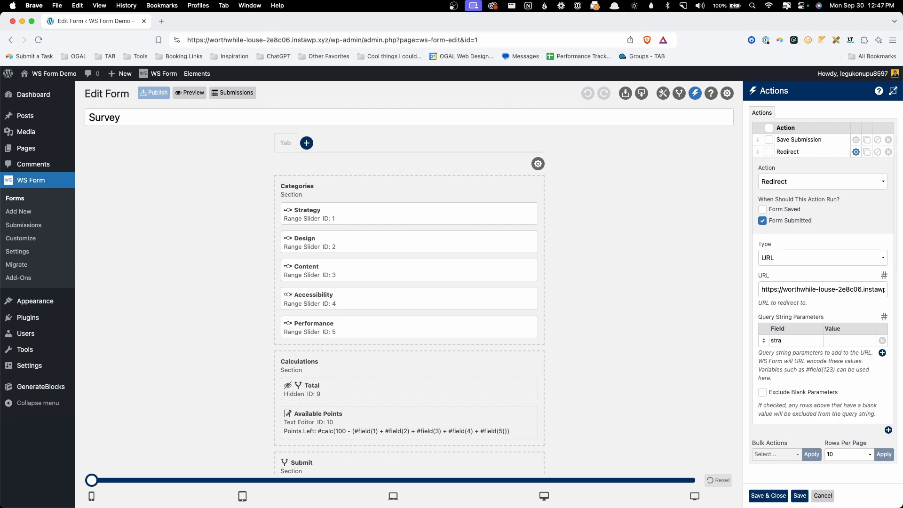
type("tegy")
left_click(884, 316)
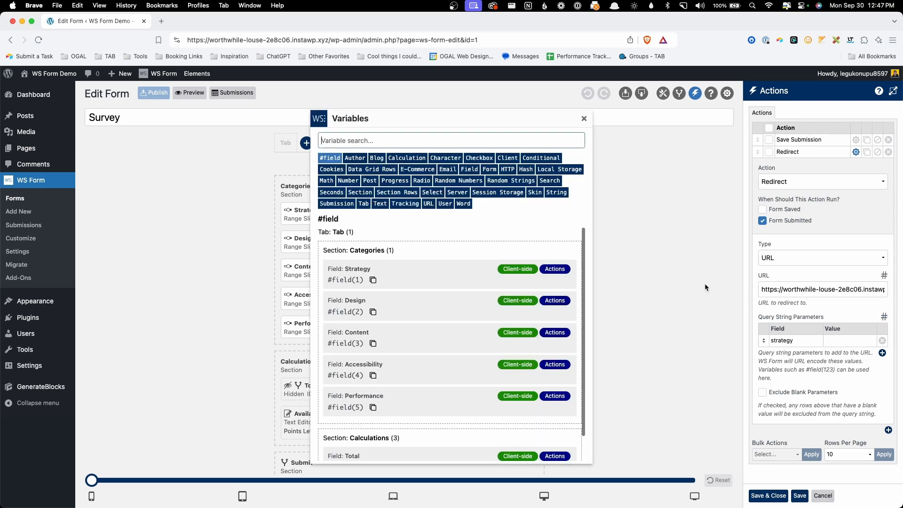
left_click(352, 284)
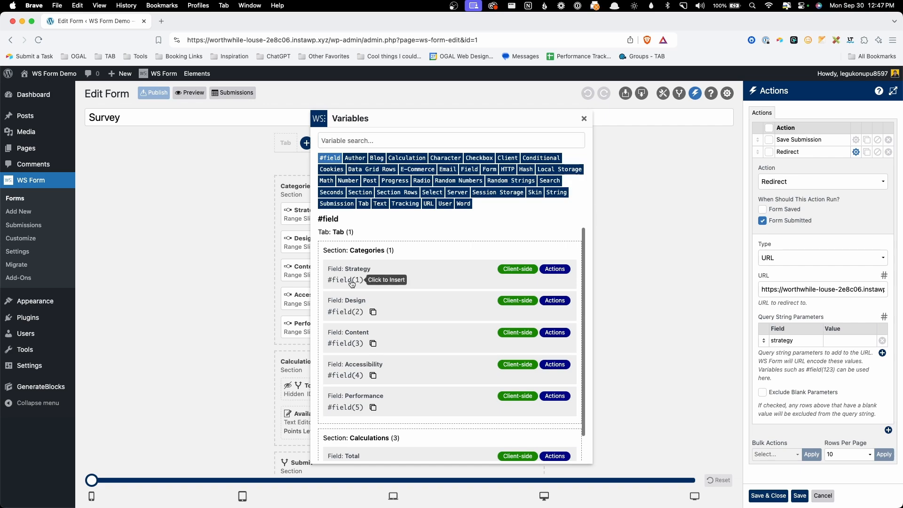
left_click(846, 339)
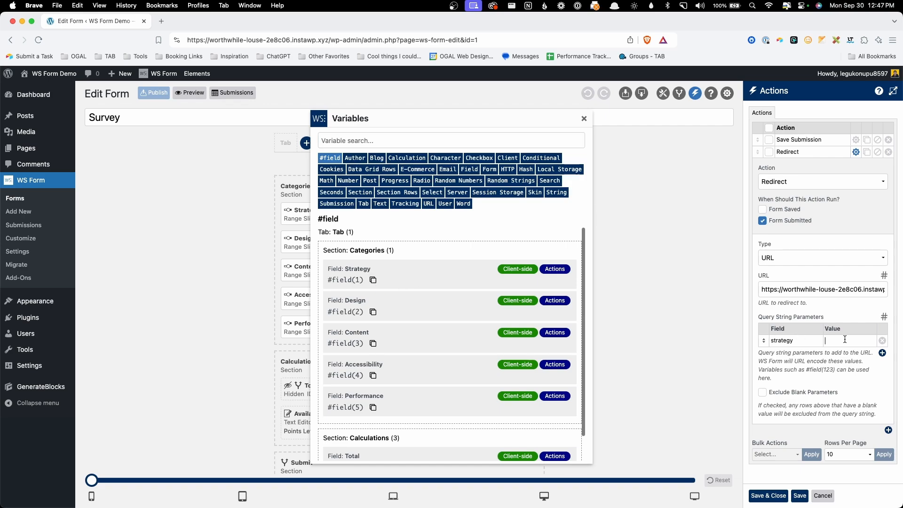
type("#field(1)")
Add query parameters design, content, accessibility and performance with values #field(2) through #field(5), and save the Redirect action.
left_click(883, 352)
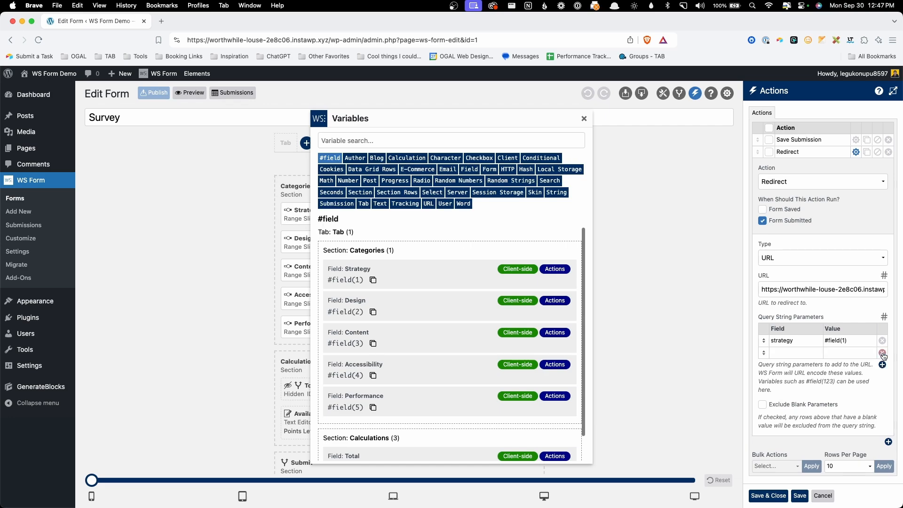
left_click(782, 351)
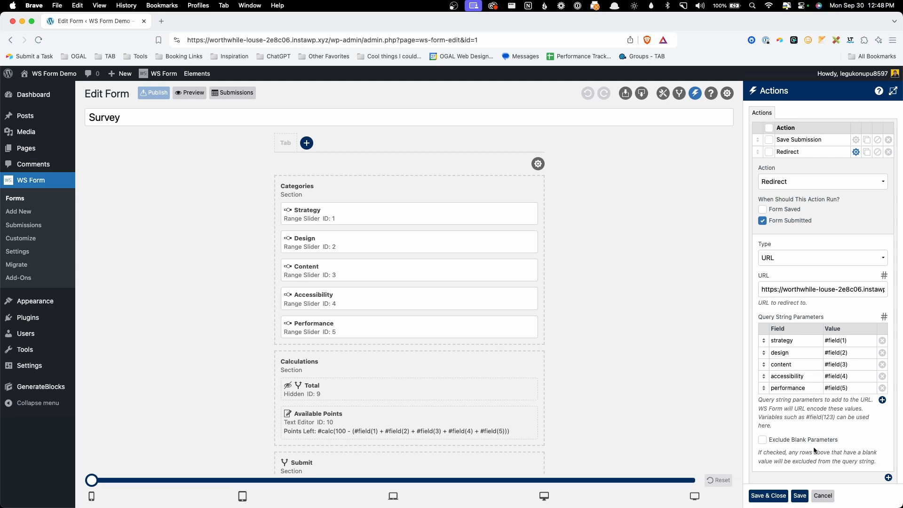
left_click(801, 495)
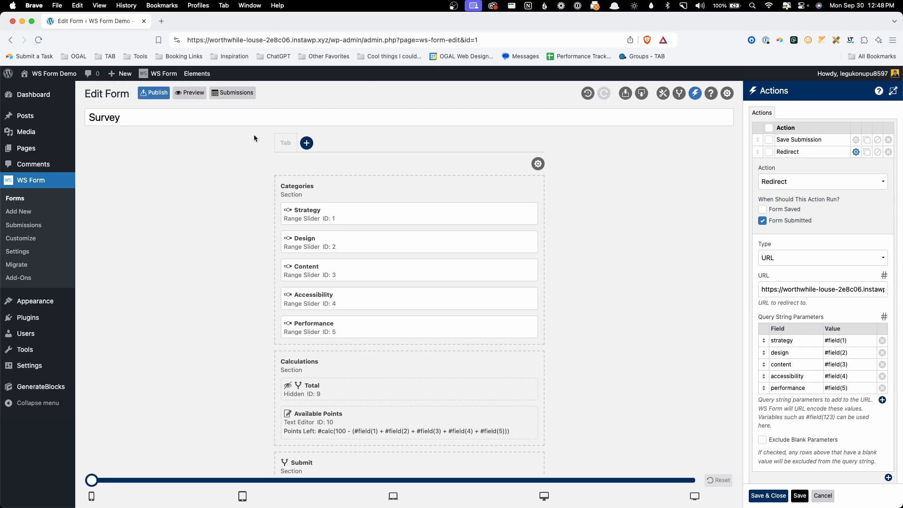
Preview the Survey form and allocate 50 points to Strategy and 50 points to Content.
left_click(190, 92)
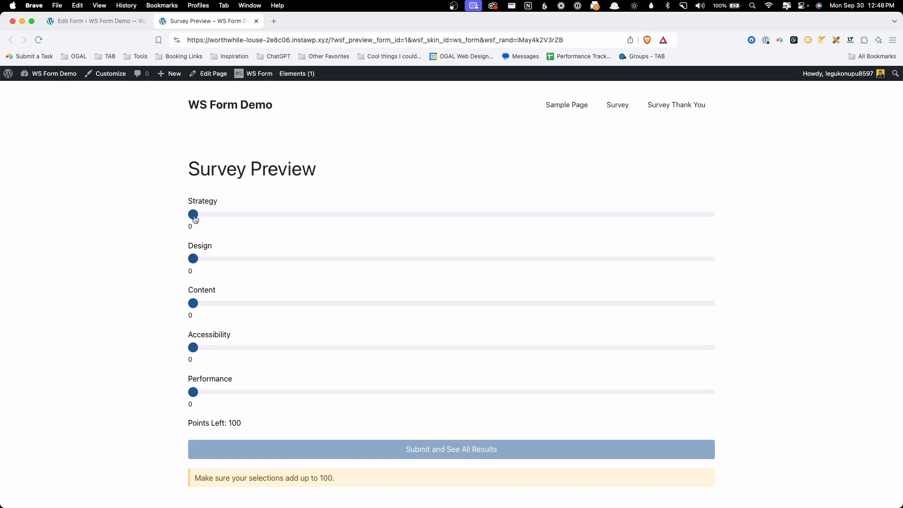
left_click_drag(193, 215, 752, 219)
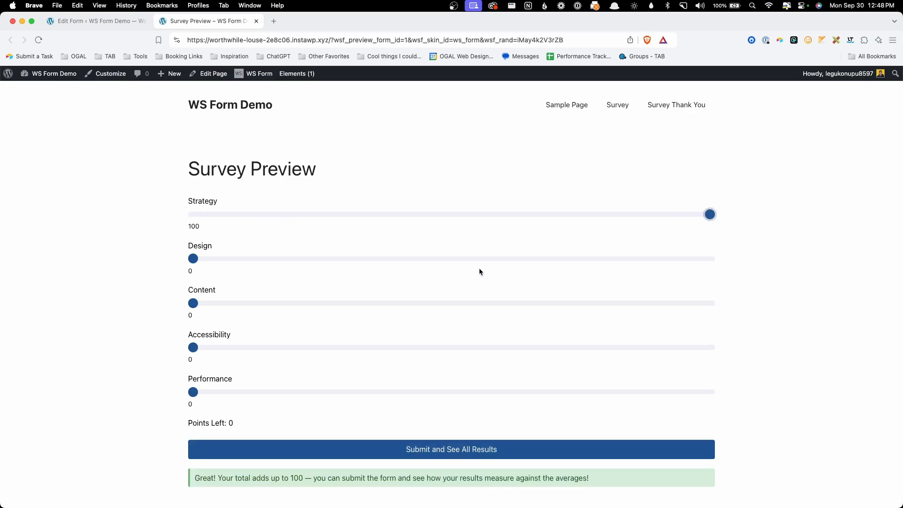
scroll(480, 272, "down", 1)
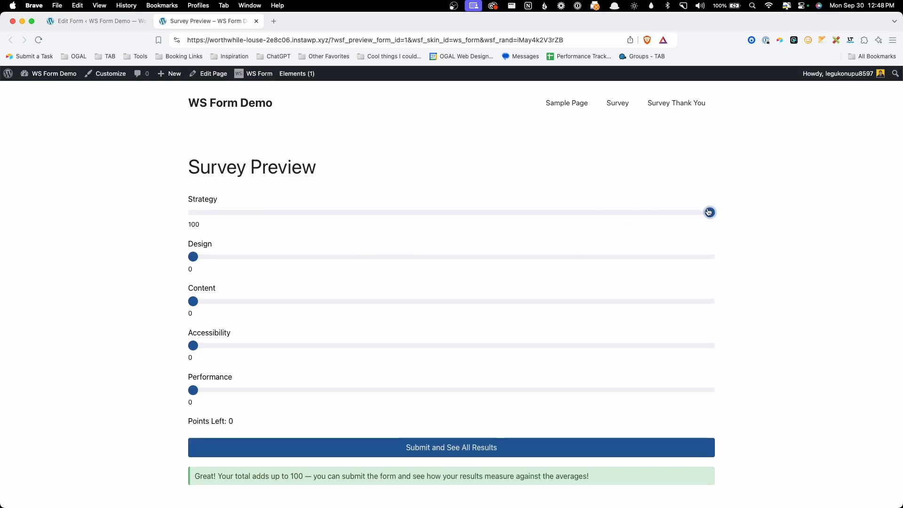
left_click_drag(709, 212, 453, 213)
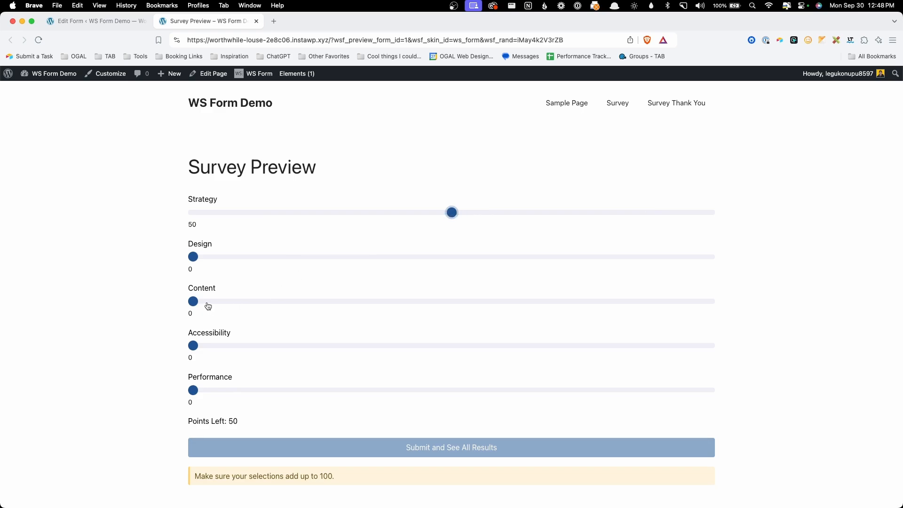
left_click_drag(209, 306, 448, 292)
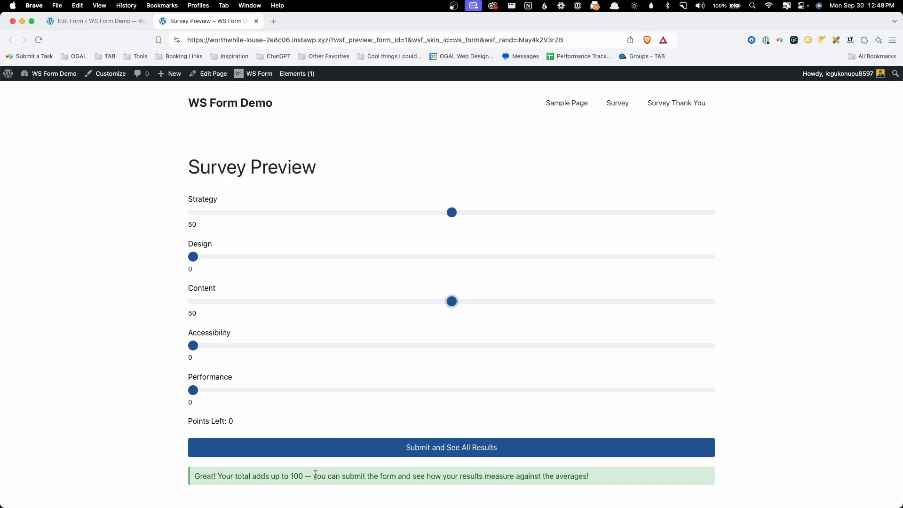
Check the message below the submit button and submit the survey from the preview.
left_click_drag(216, 476, 362, 475)
left_click(362, 476)
left_click(375, 453)
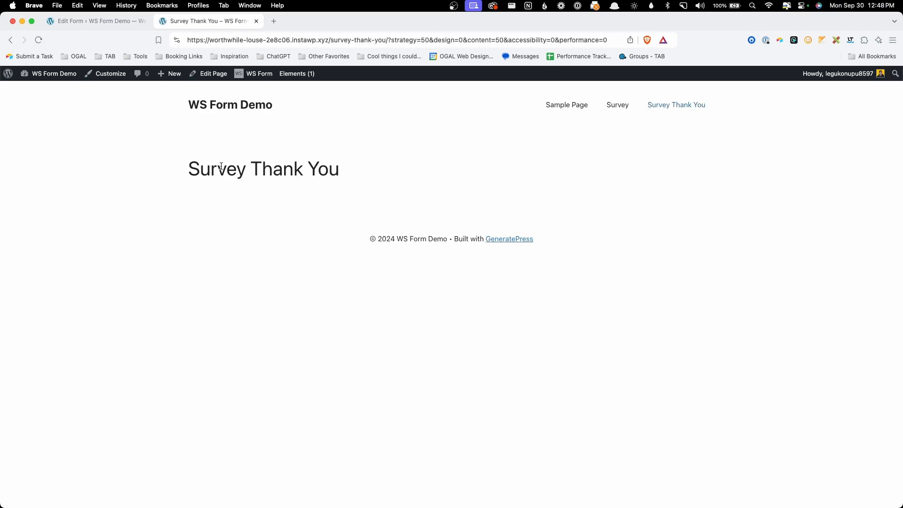
Examine the query string in the Survey Thank You page's address for the five passed category parameters.
left_click_drag(387, 39, 640, 38)
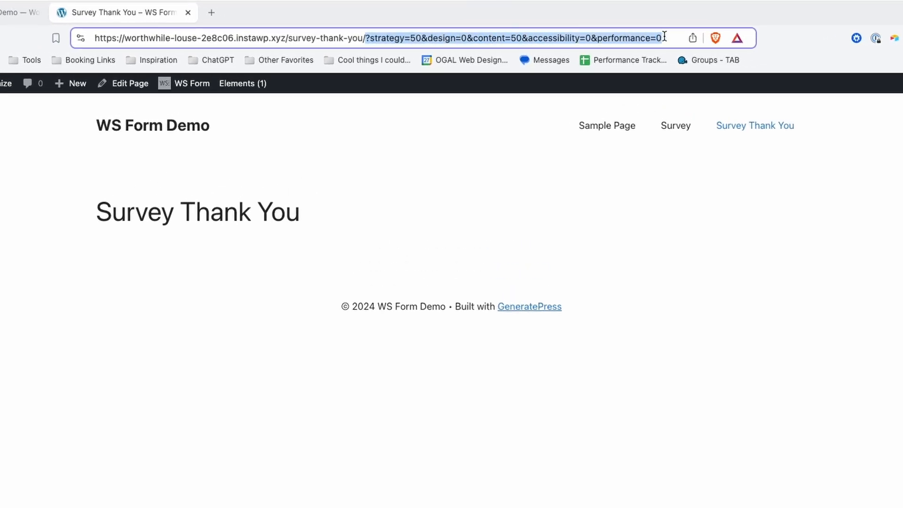
left_click(641, 38)
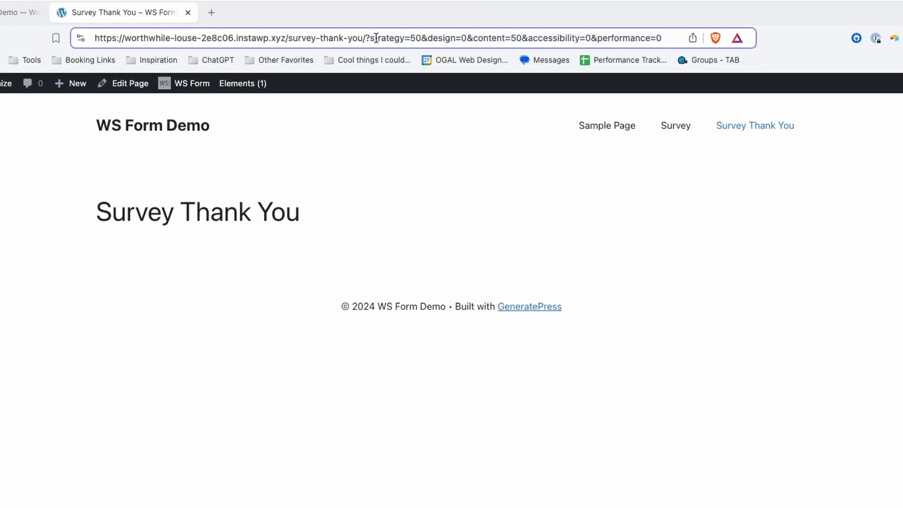
left_click_drag(374, 38, 597, 37)
left_click(423, 38)
left_click(612, 38)
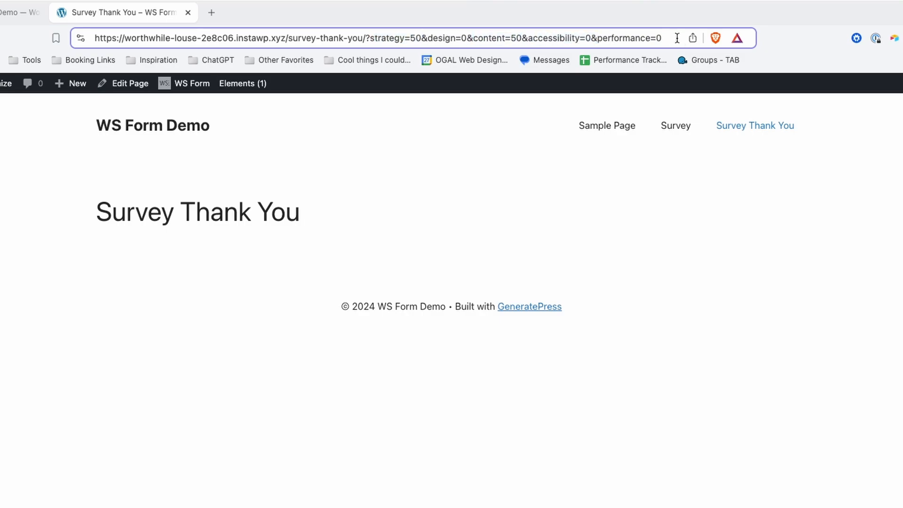
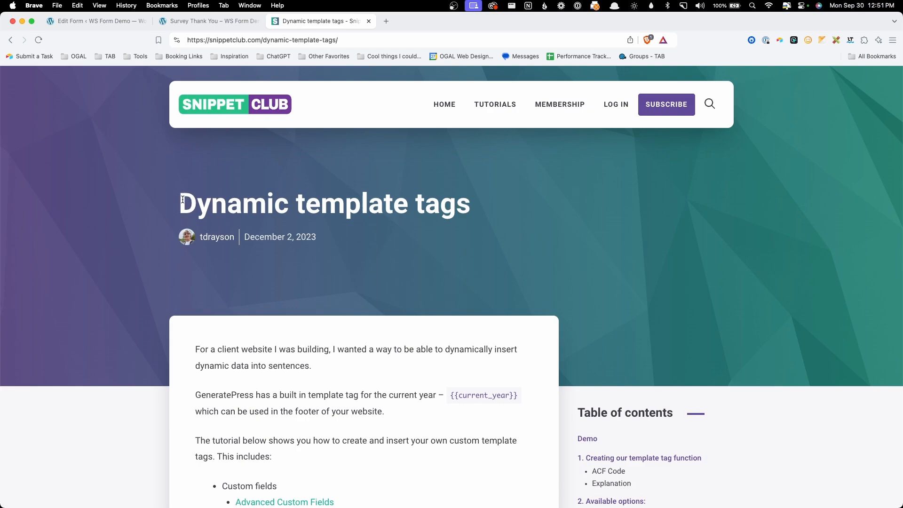
Review SnippetClub's Dynamic template tags tutorial down to the template tag function section, and close it.
left_click_drag(183, 200, 478, 204)
left_click(480, 207)
scroll(523, 227, "down", 10)
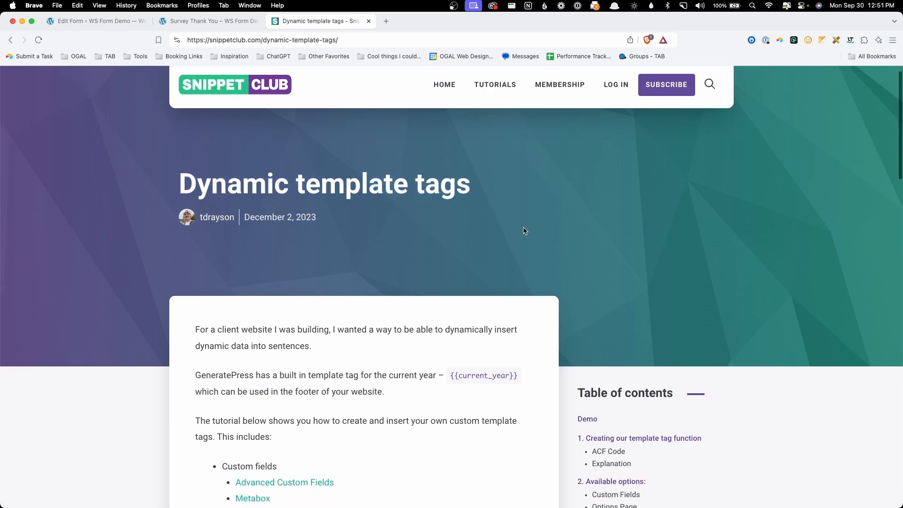
scroll(523, 232, "down", 9)
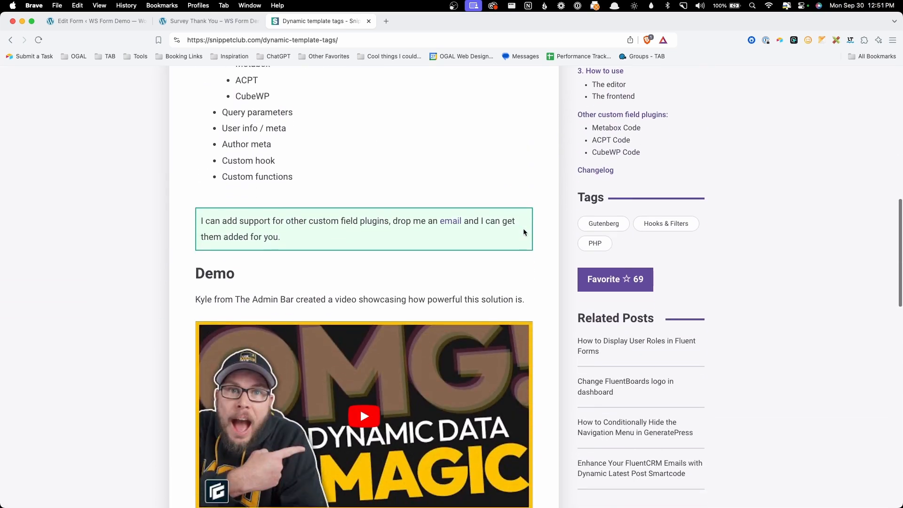
scroll(523, 233, "down", 3)
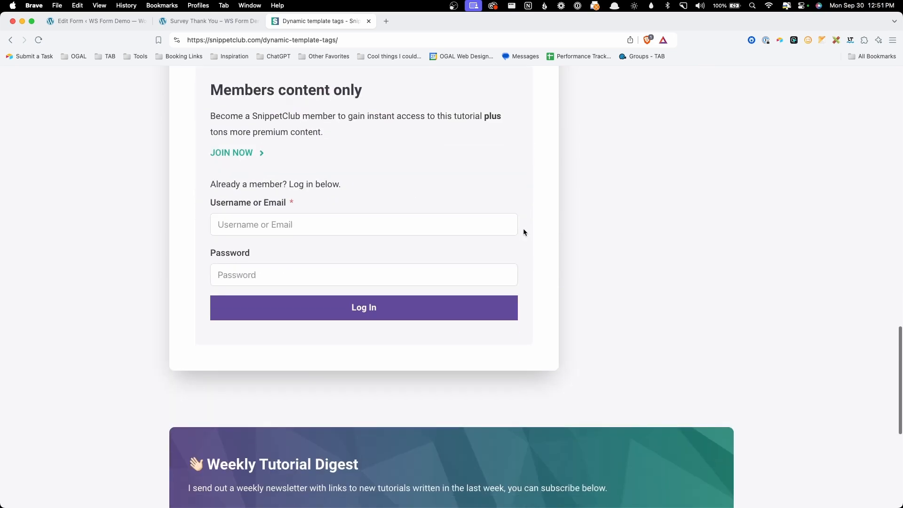
scroll(523, 232, "up", 6)
scroll(523, 232, "down", 6)
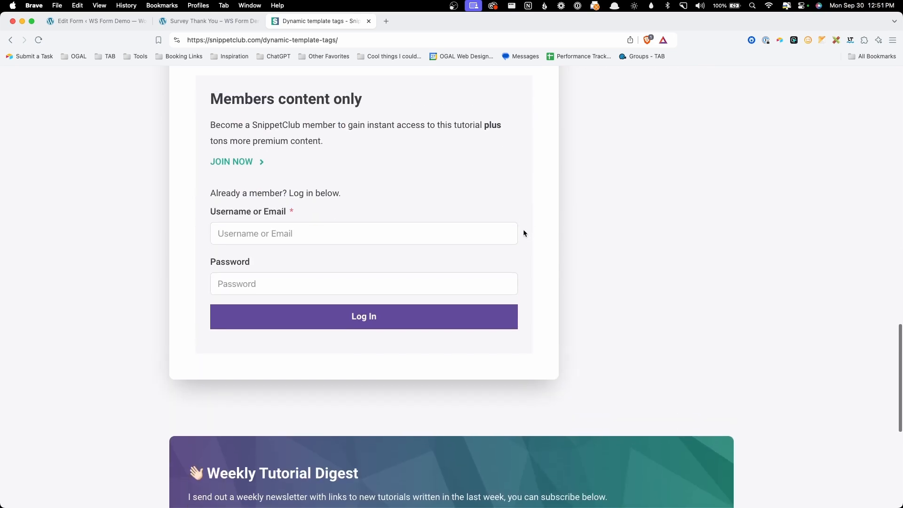
scroll(524, 234, "up", 2)
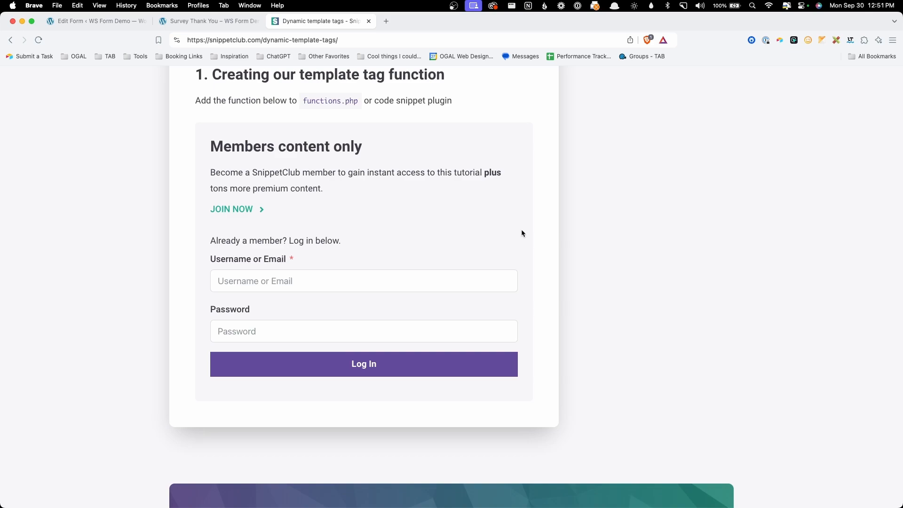
left_click(369, 22)
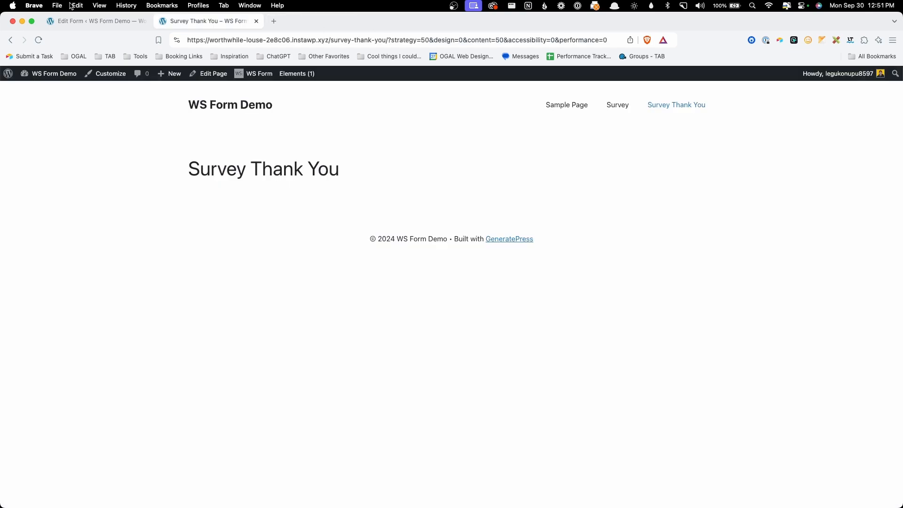
Open the GeneratePress theme's functions.php in the WordPress Theme File Editor and go to the end of the code.
left_click(72, 20)
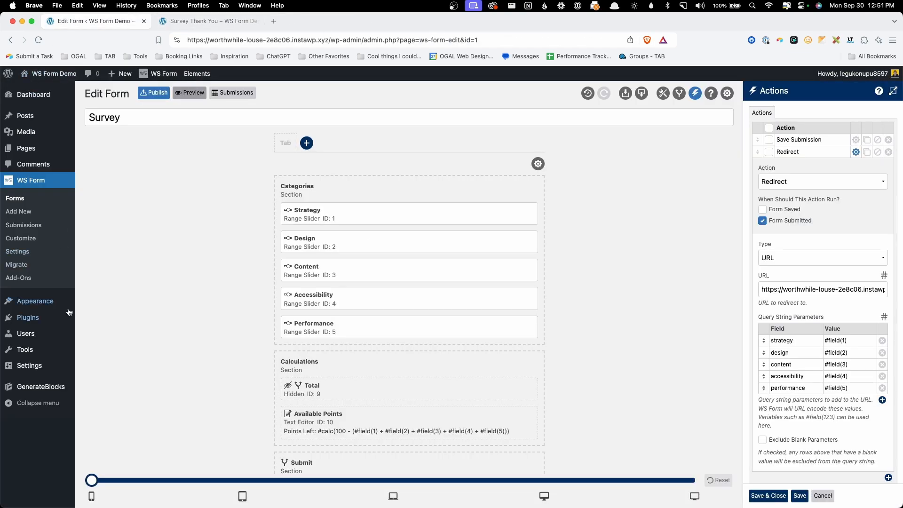
mouse_move(66, 303)
left_click(118, 396)
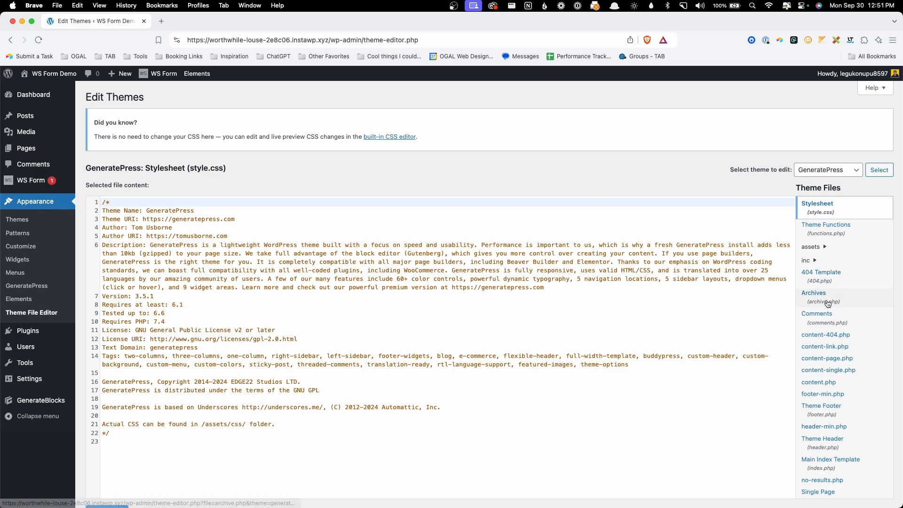
left_click(829, 230)
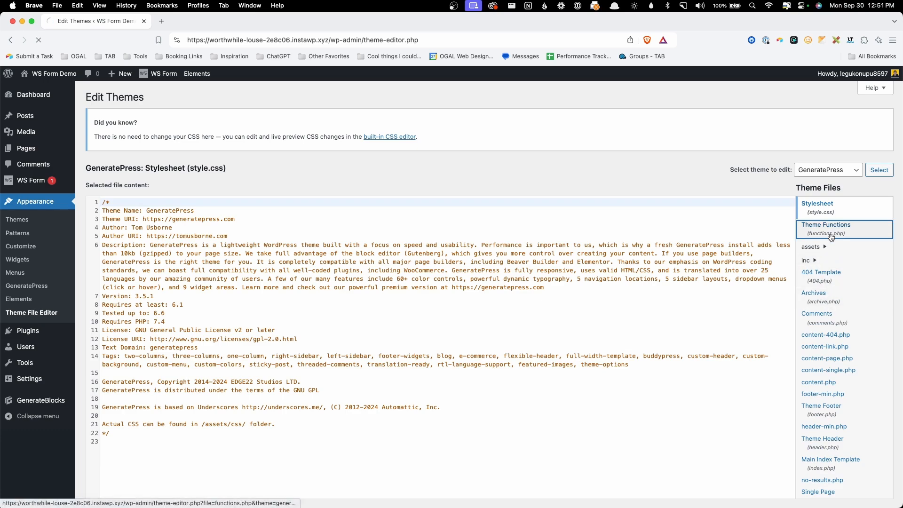
scroll(367, 345, "down", 15)
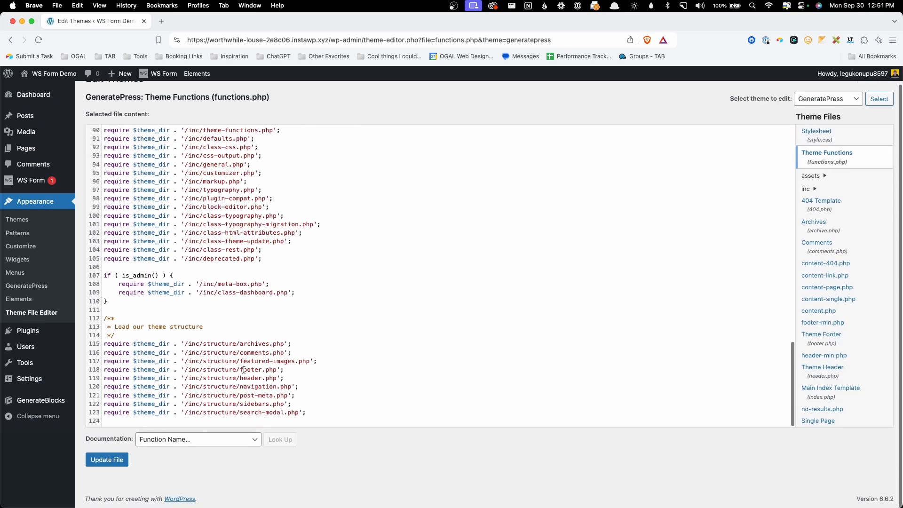
Paste the copied dynamic template tag function on a new line at the end of functions.php and update the file.
left_click(336, 418)
key("Return")
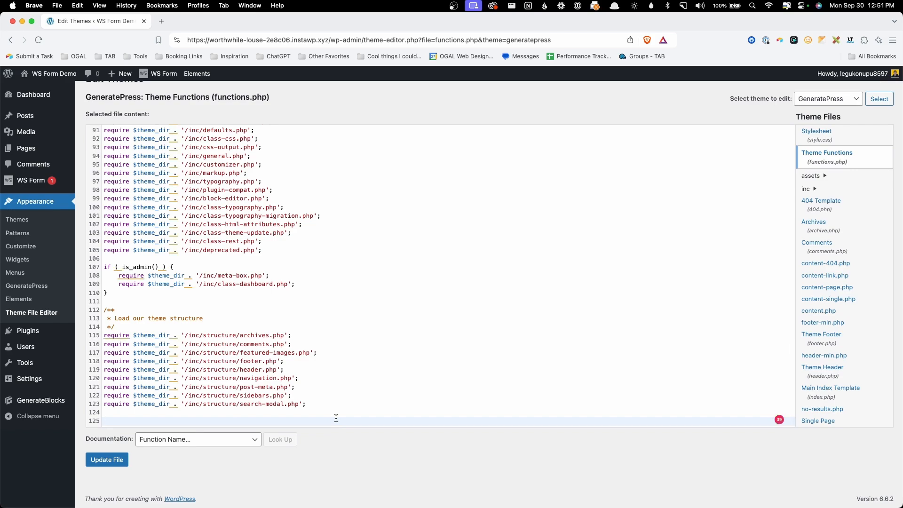
key("super+v")
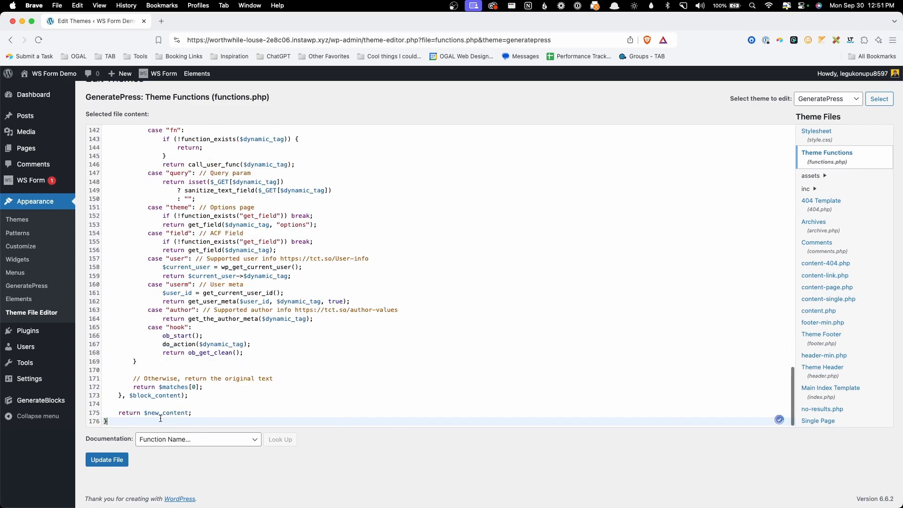
left_click(119, 460)
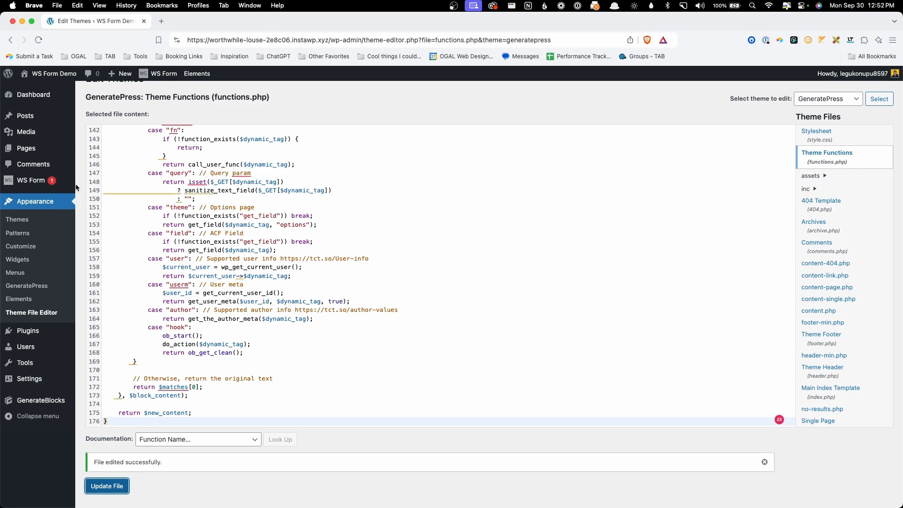
Open the Survey Thank You page for editing from the list of all pages.
mouse_move(42, 148)
left_click(91, 151)
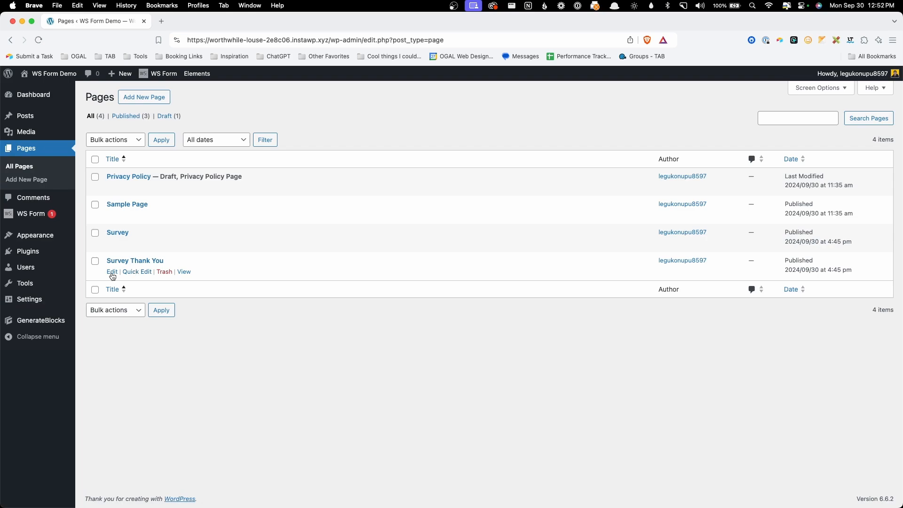
left_click(112, 272)
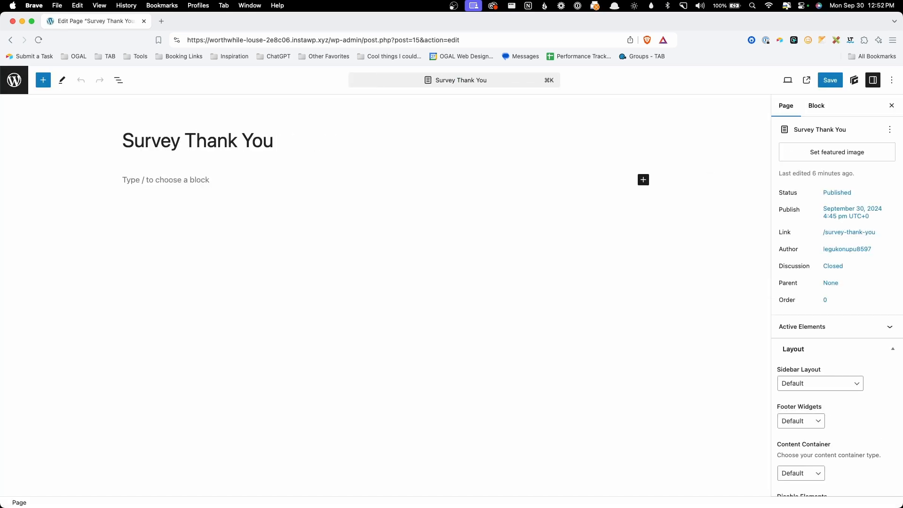
Add a Heading block reading "Strategy" below the Survey Thank You page title.
left_click(186, 179)
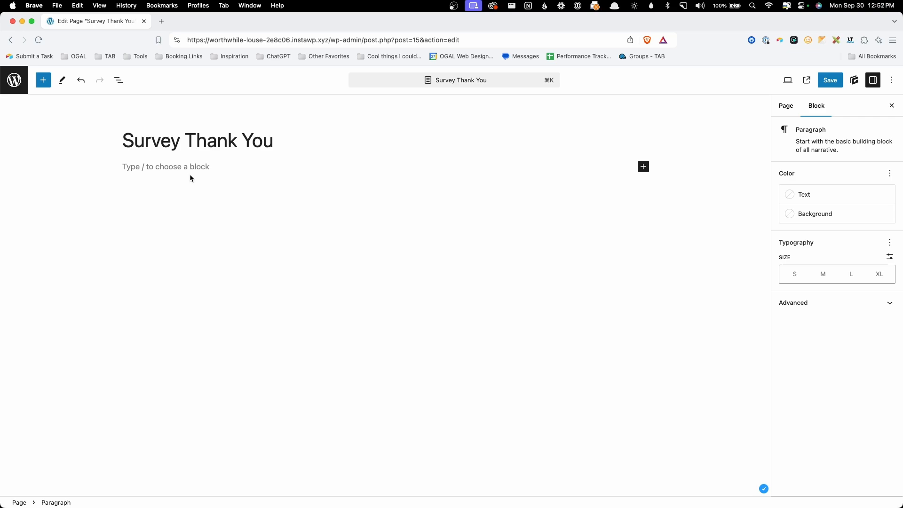
key("BackSpace")
type("/h")
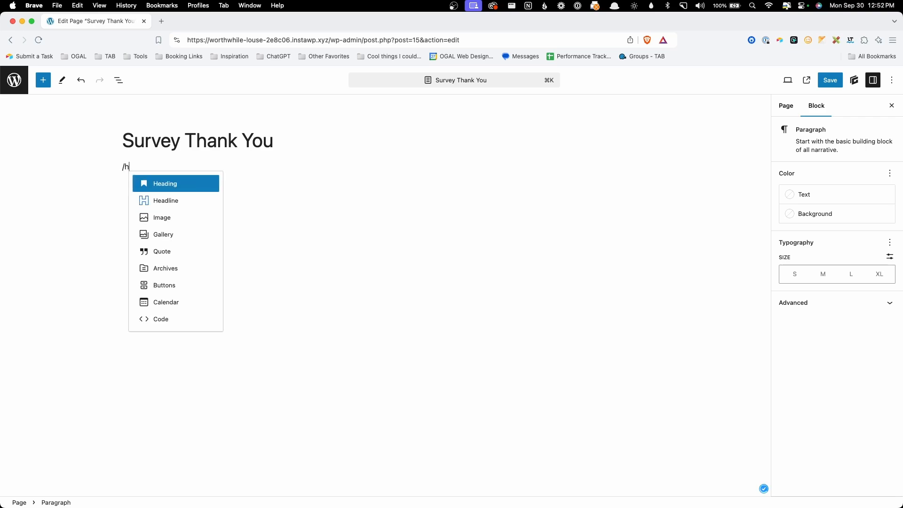
key("Return")
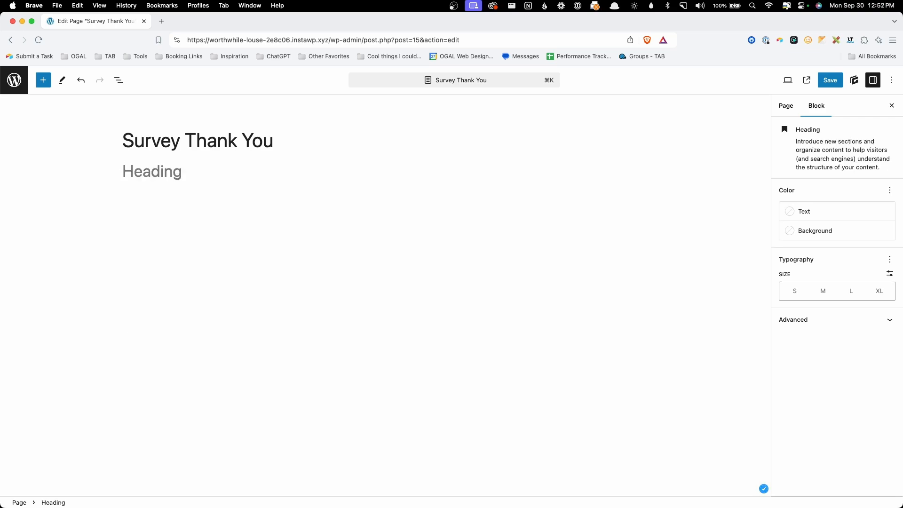
type("Strategy")
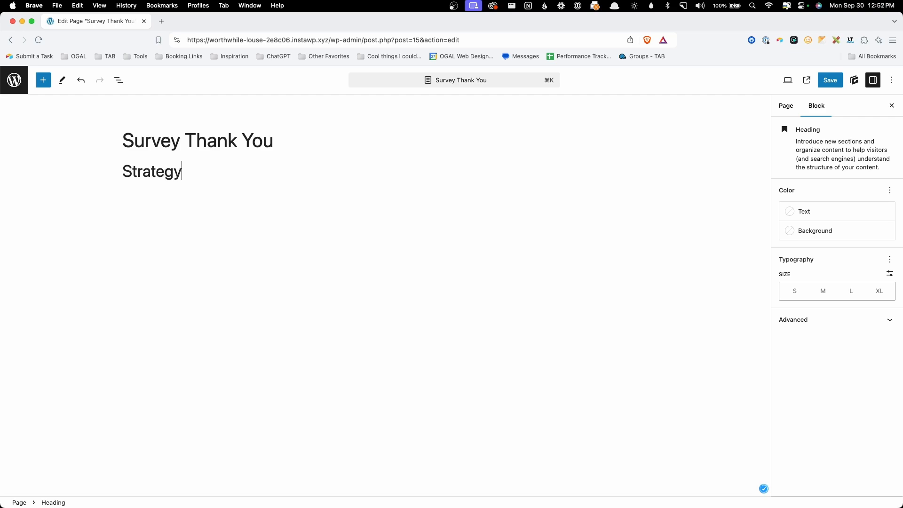
Add two paragraphs under the Strategy heading reading "Your Response:" and "Average Response:".
key("Return")
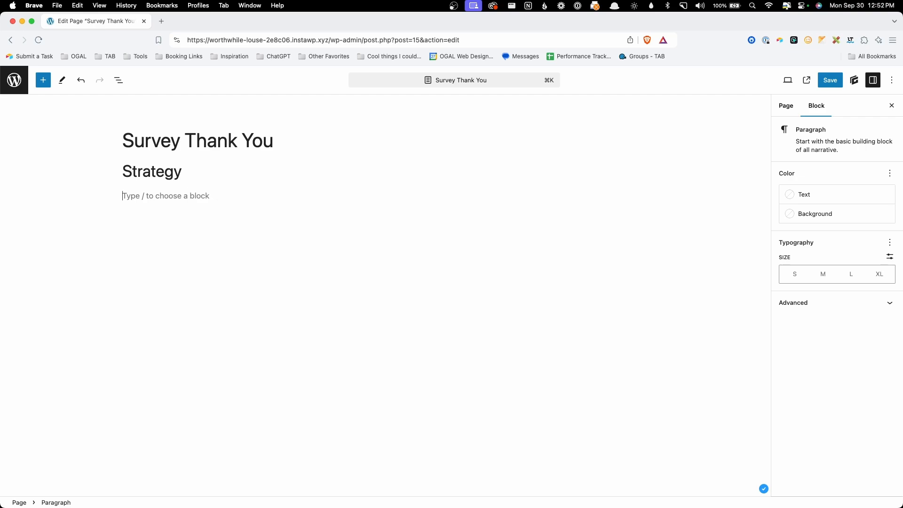
type("Y")
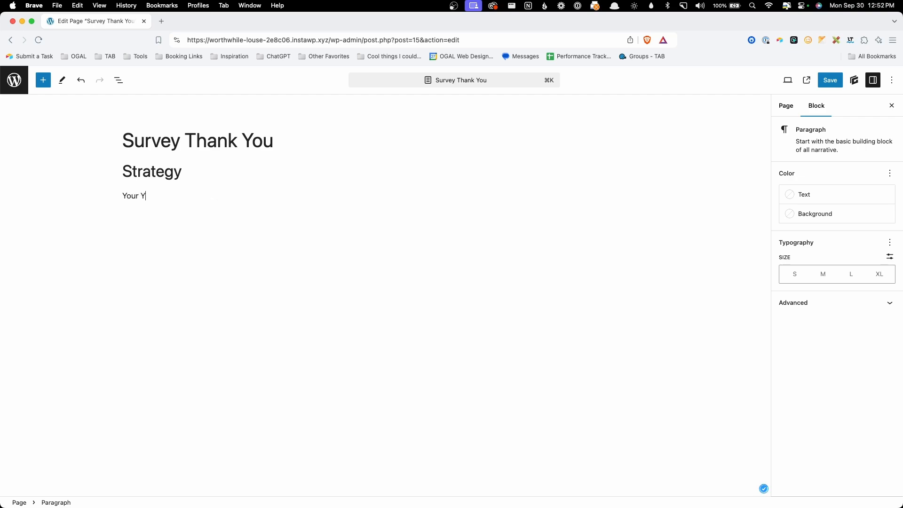
key("BackSpace")
type("Response:")
key("Return")
type("Average Response")
Append the dynamic tag {{query.strategy}} to the "Your Response:" paragraph and save the page.
left_click(188, 176)
left_click(189, 203)
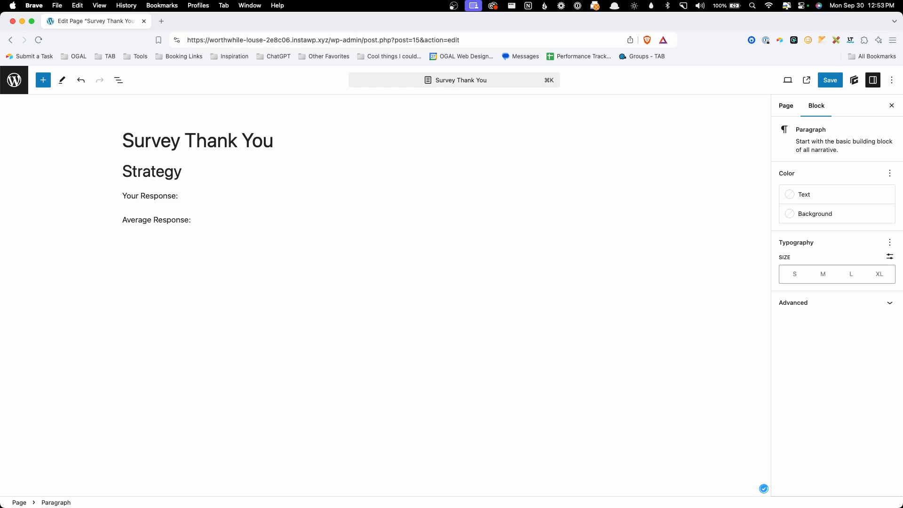
type("{{query.strategy}}")
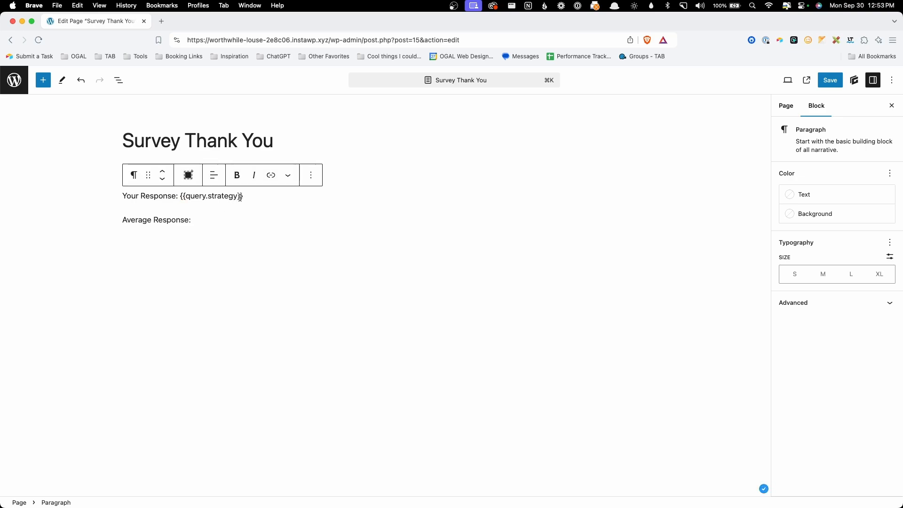
left_click(825, 83)
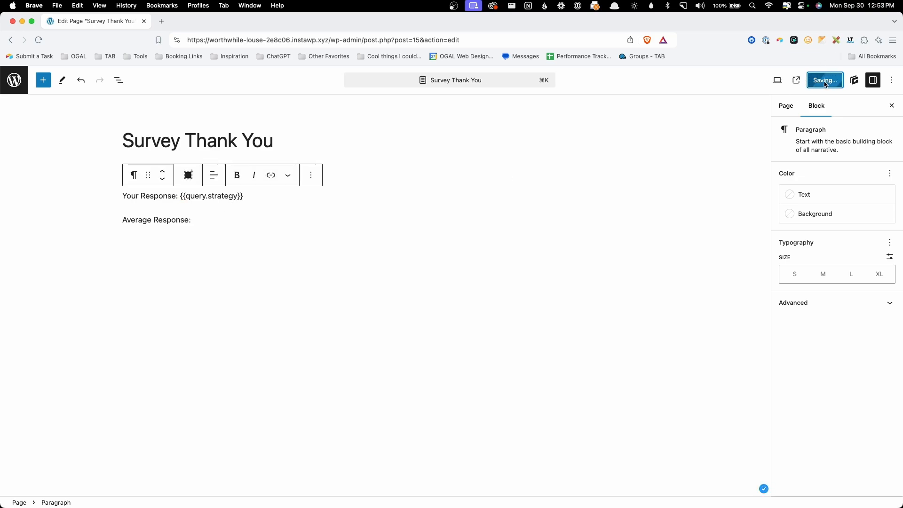
Submit the live Survey page with Strategy set to 100 and check the visitor's Strategy response on the thank-you page.
left_click(15, 81)
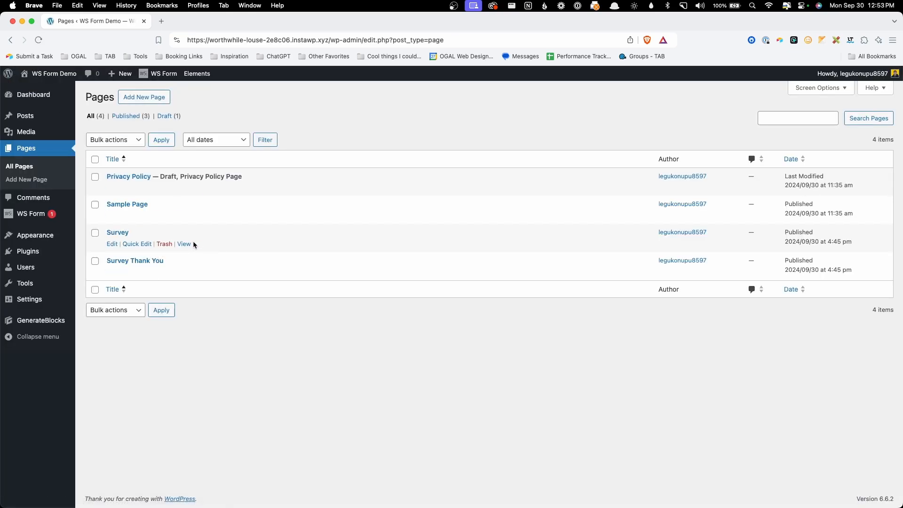
left_click(184, 244)
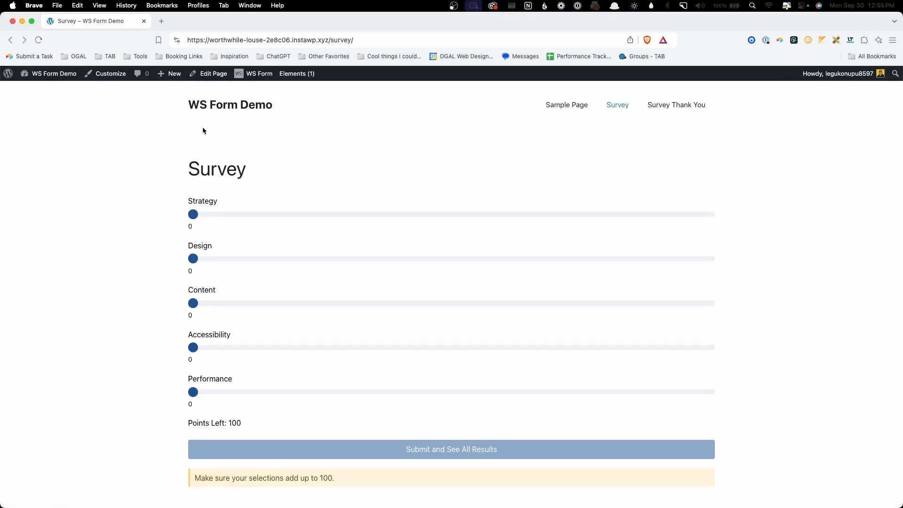
left_click_drag(193, 215, 745, 220)
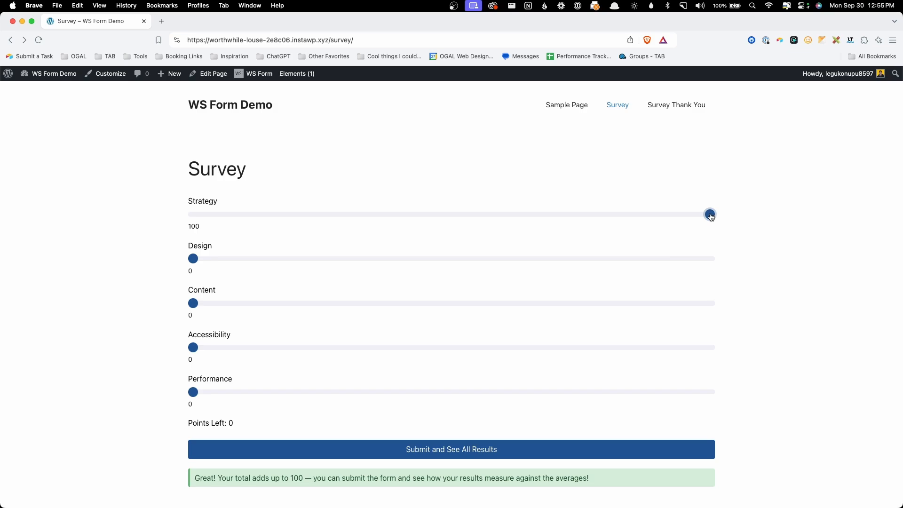
left_click(485, 453)
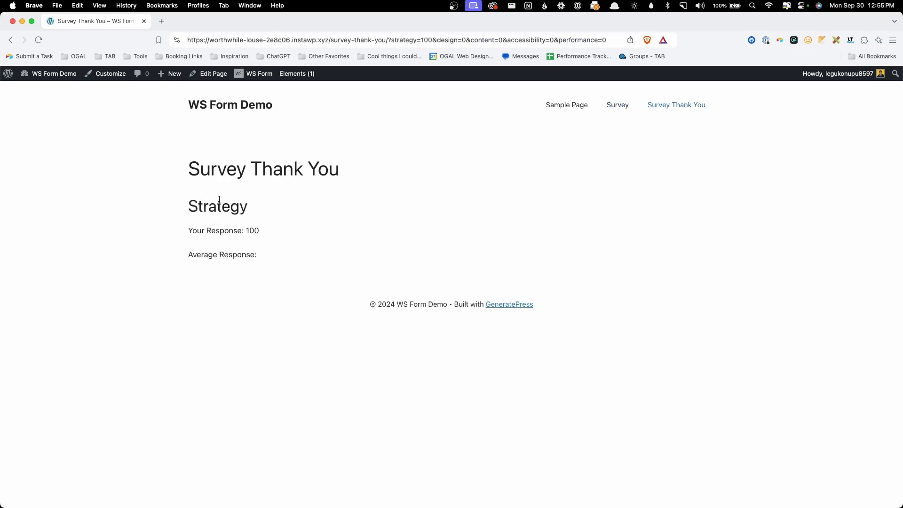
left_click_drag(208, 175, 349, 165)
left_click(349, 166)
left_click_drag(245, 231, 260, 231)
Edit the Survey Thank You page and append the shortcode [ws_form_stat field_id="397" type="average"] to the "Average Response:" paragraph.
left_click(208, 74)
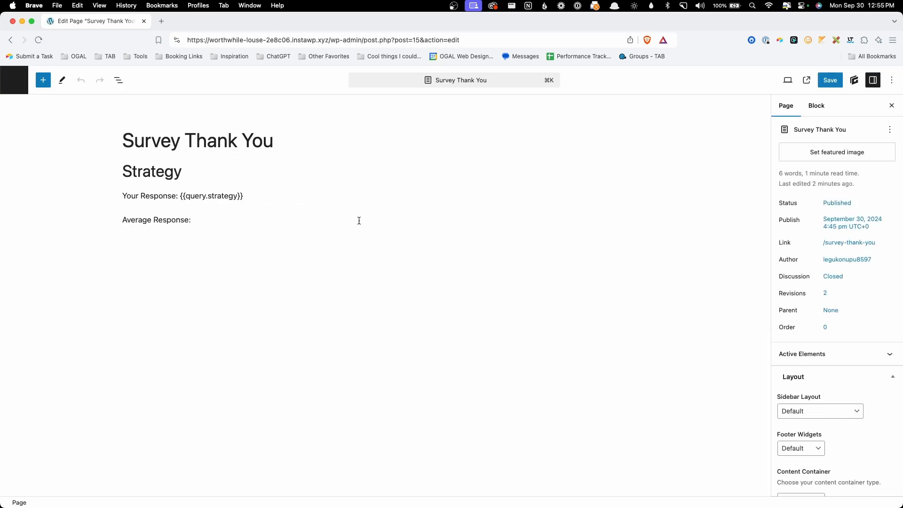
left_click(223, 221)
type("[ws_form_stat field_id=\"397\" type=\"average\"]")
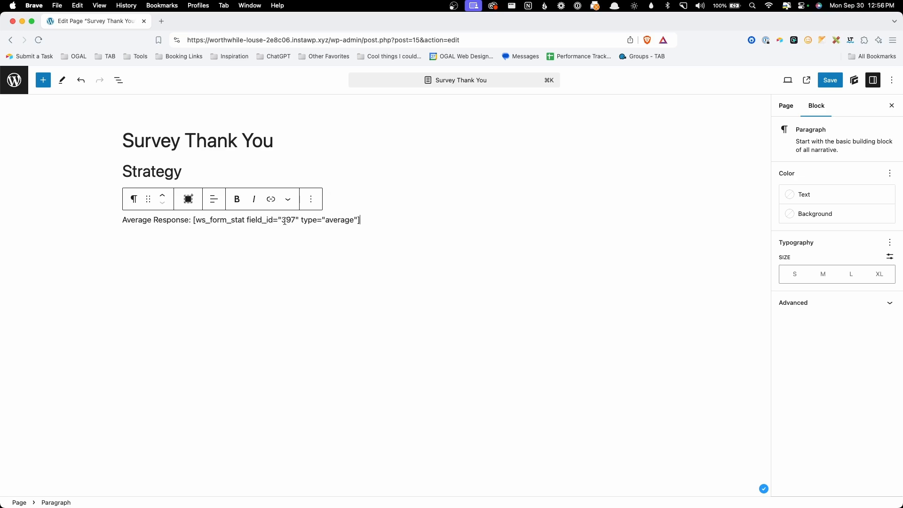
Open the Survey form from WS Form's form list in a separate browser tab and look up the Strategy slider's field ID.
left_click(15, 80, "super")
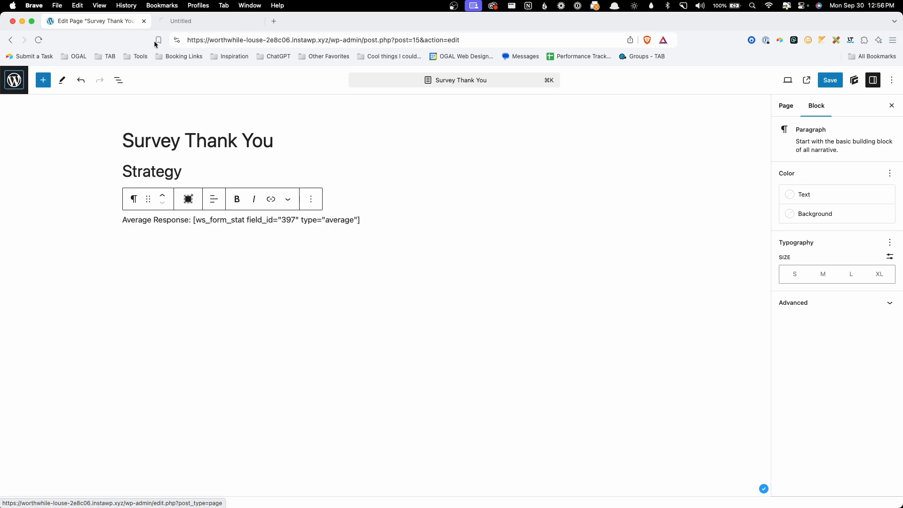
left_click(180, 24)
mouse_move(56, 215)
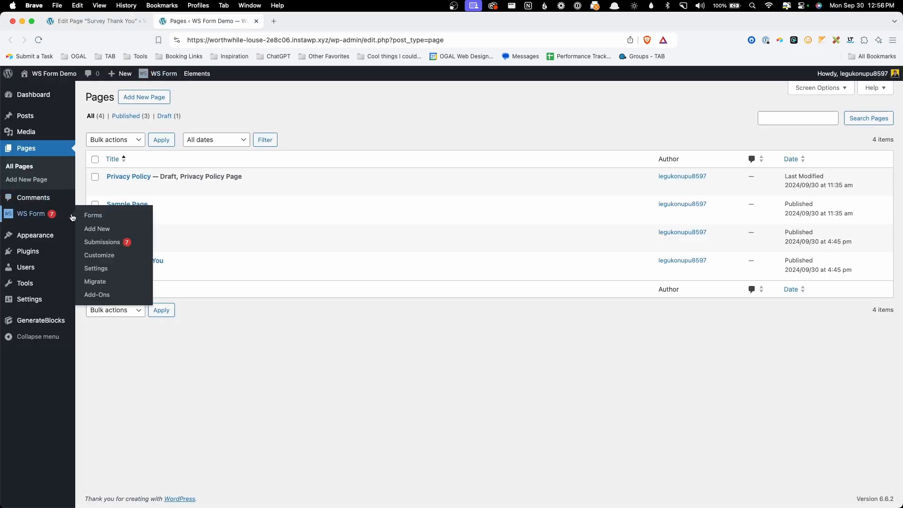
left_click(86, 213)
left_click(144, 189)
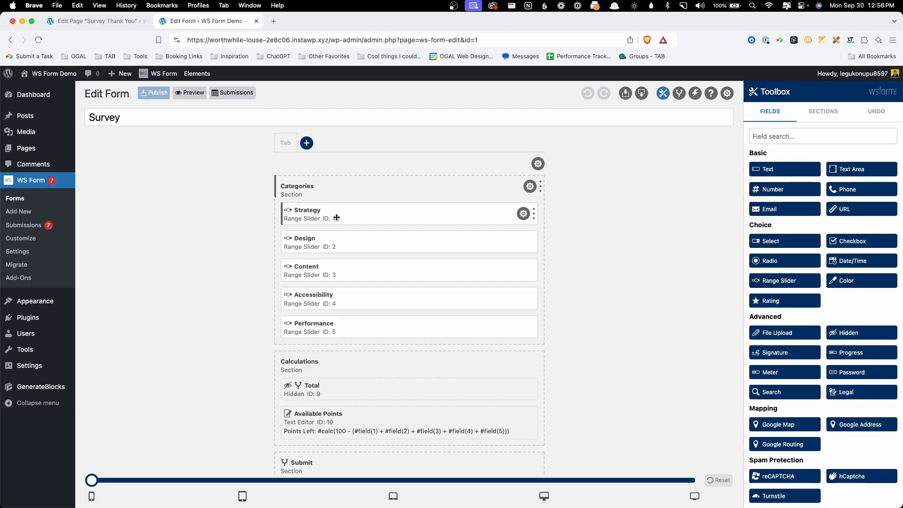
left_click(525, 219)
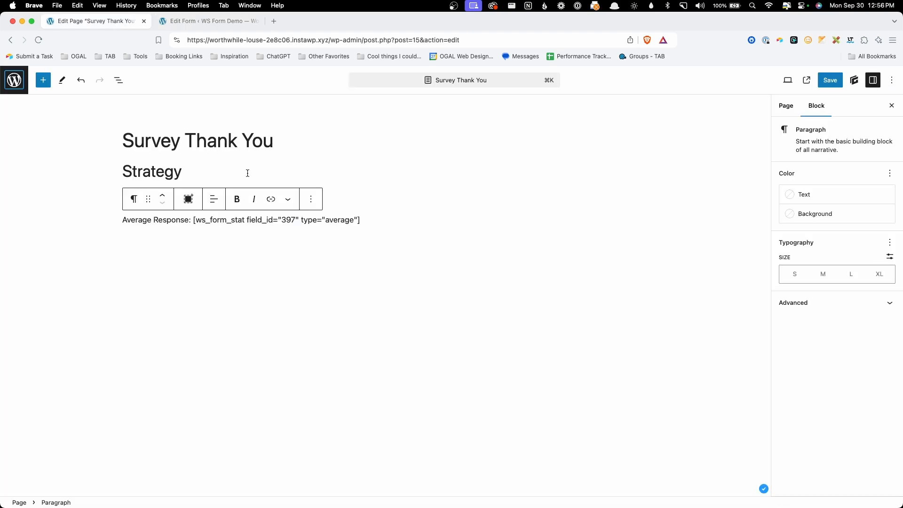
Set field_id to 1 in the ws_form_stat shortcode of Strategy's "Average Response:" paragraph.
left_click(282, 216)
left_click(277, 216)
left_click_drag(281, 219, 295, 220)
type("1")
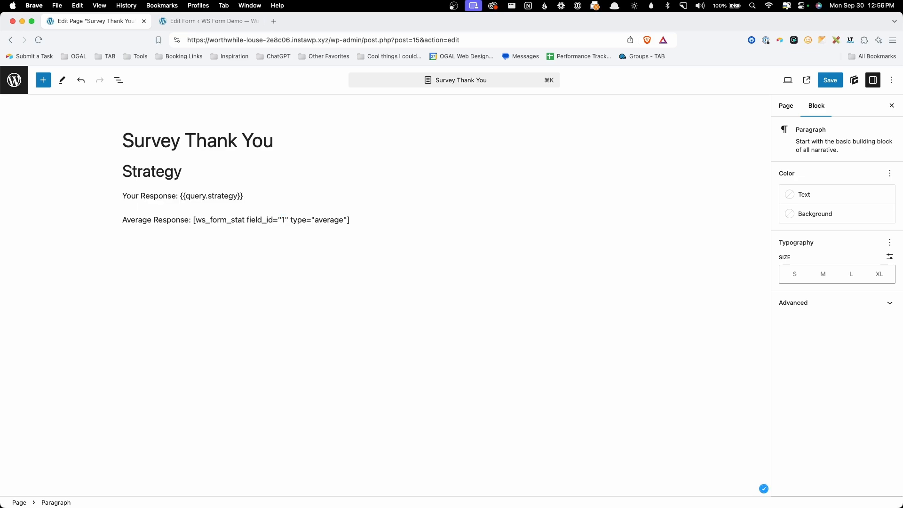
left_click(378, 215)
left_click(244, 196)
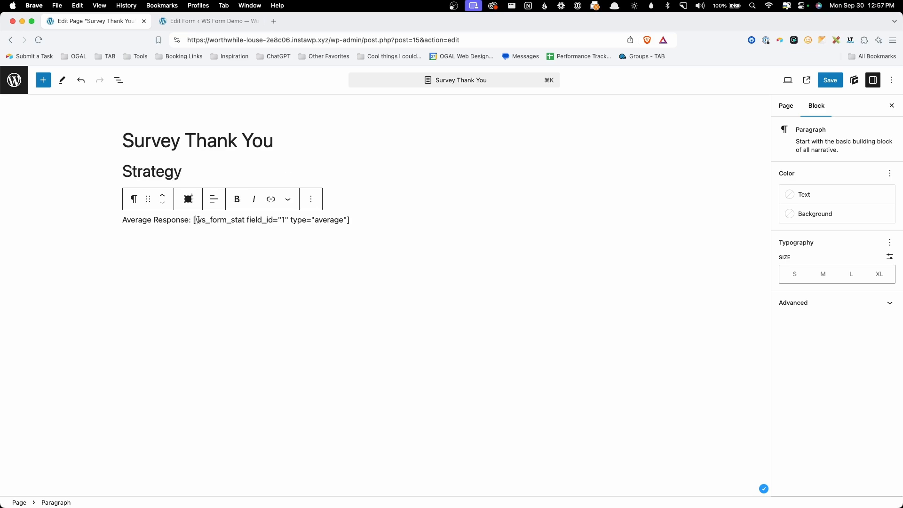
left_click_drag(194, 220, 335, 220)
left_click(335, 220)
Display the block list view, review the category sections from Strategy down to Performance, and save the Survey Thank You page.
key("ctrl+alt+o")
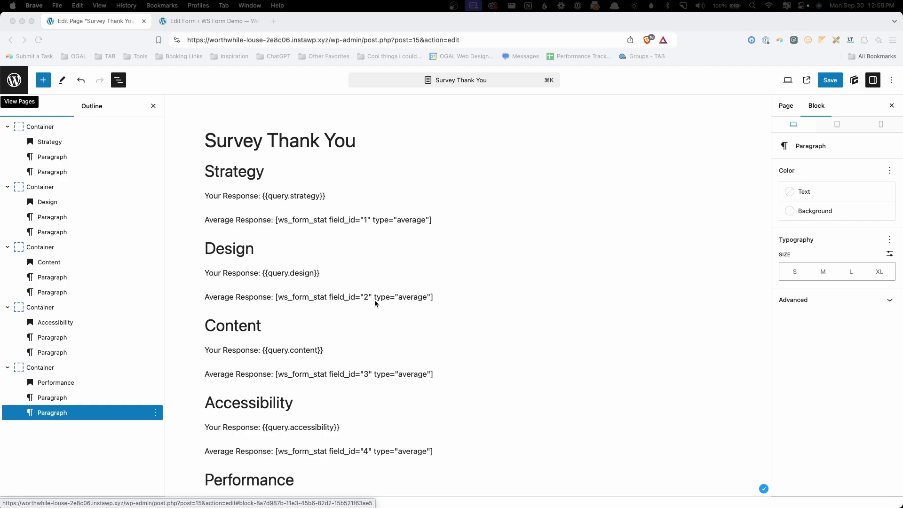
scroll(365, 349, "down", 3)
scroll(350, 298, "down", 2)
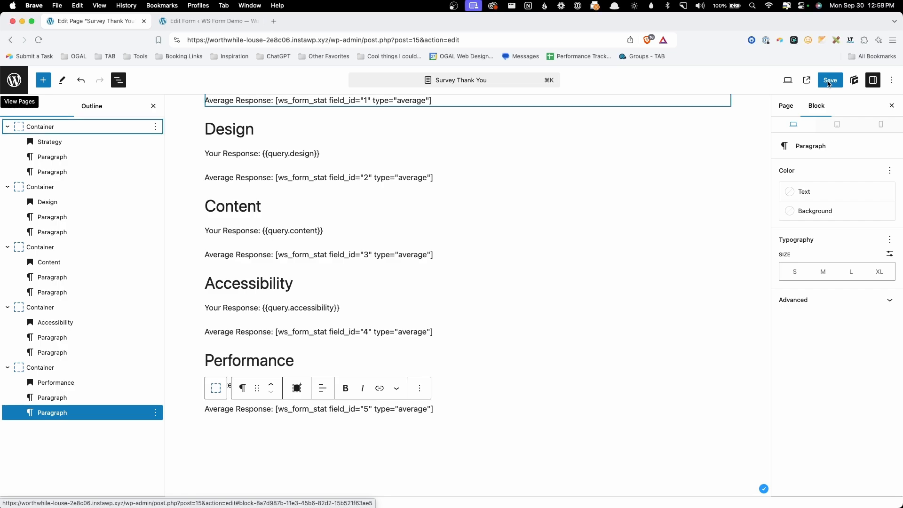
left_click(829, 81)
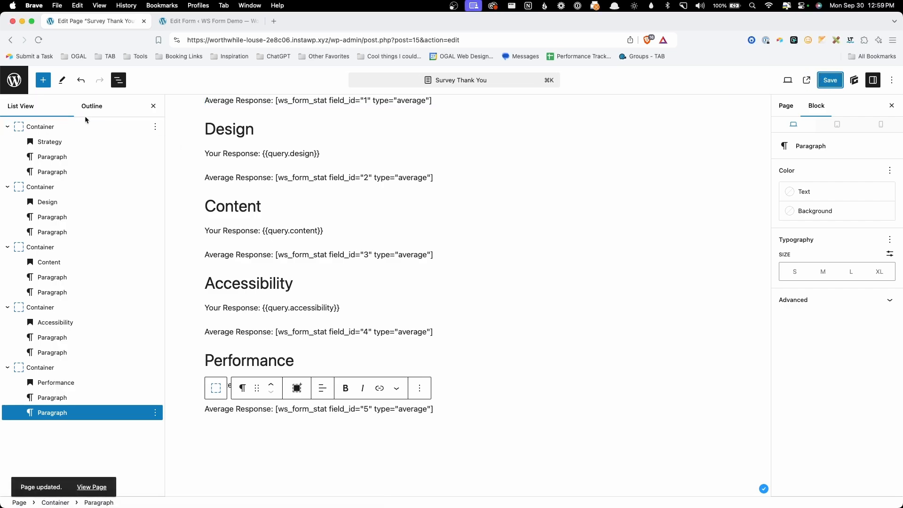
Submit the live Survey page with Strategy 20, Design 30, Content 15, Accessibility 20 and Performance 15.
left_click(14, 80)
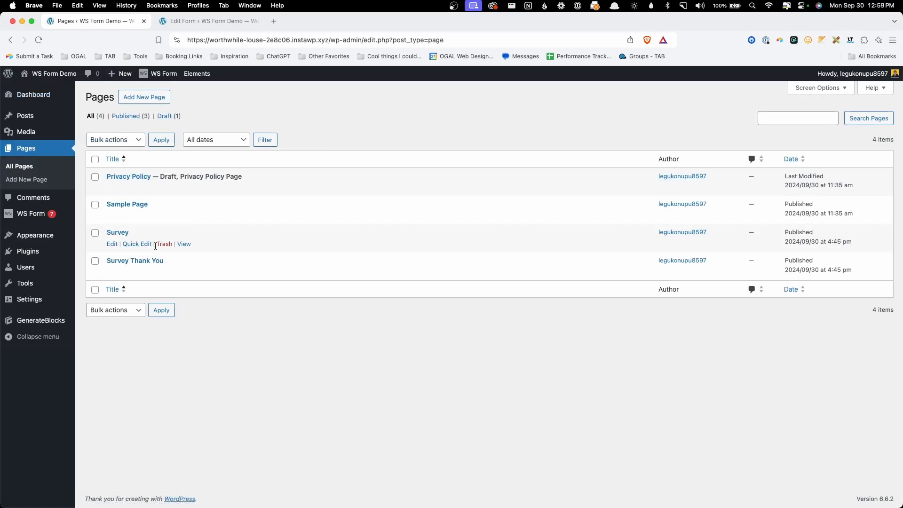
left_click(184, 244)
left_click(219, 215)
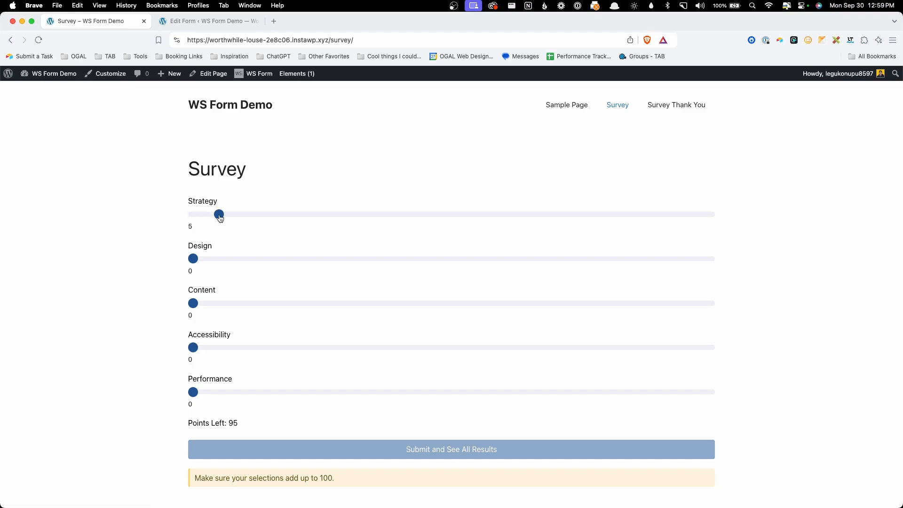
left_click_drag(220, 218, 297, 215)
left_click_drag(300, 259, 341, 259)
left_click_drag(197, 304, 264, 302)
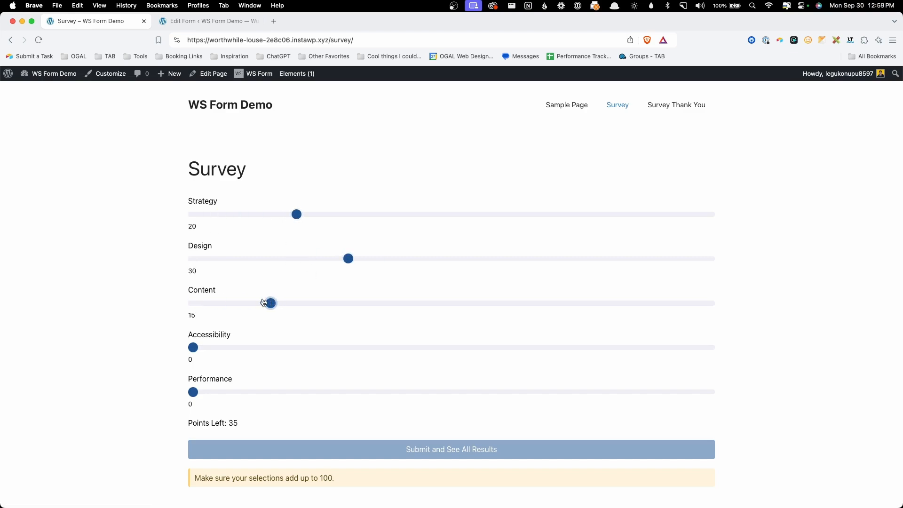
left_click_drag(194, 349, 303, 345)
left_click_drag(193, 392, 280, 394)
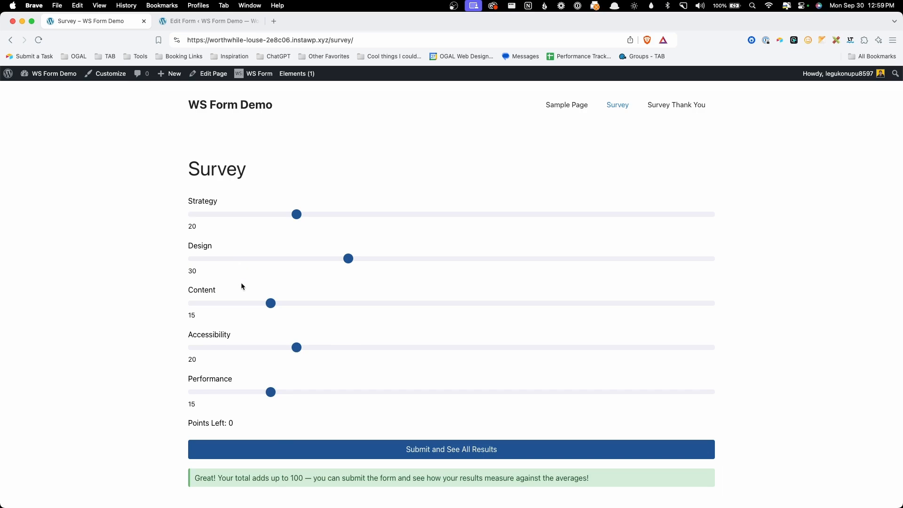
left_click(416, 453)
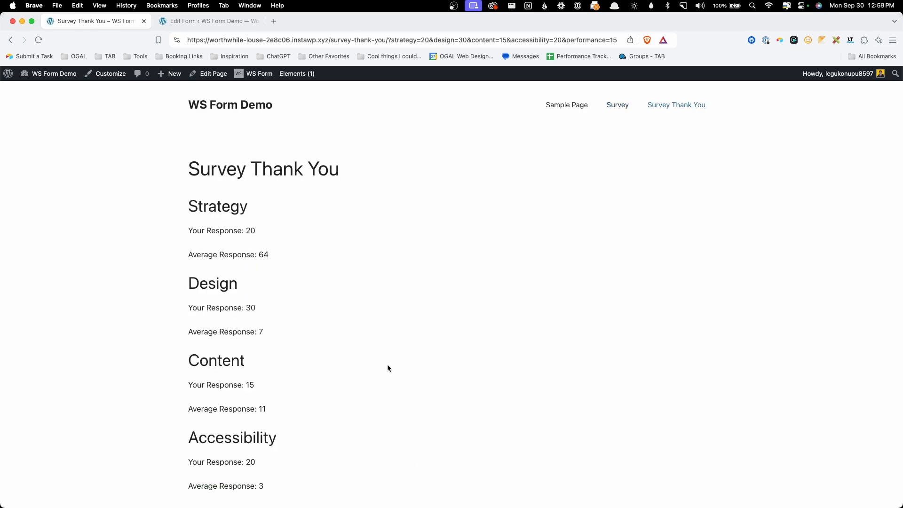
Examine each category's own response and average response on the thank-you page, from Strategy down to Performance.
scroll(387, 364, "down", 1)
double_click(250, 215)
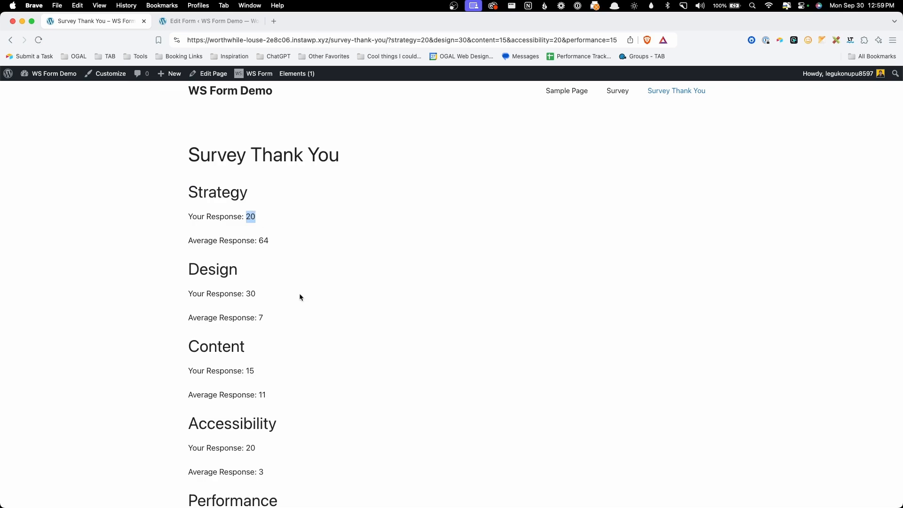
scroll(294, 291, "down", 1)
left_click(247, 282)
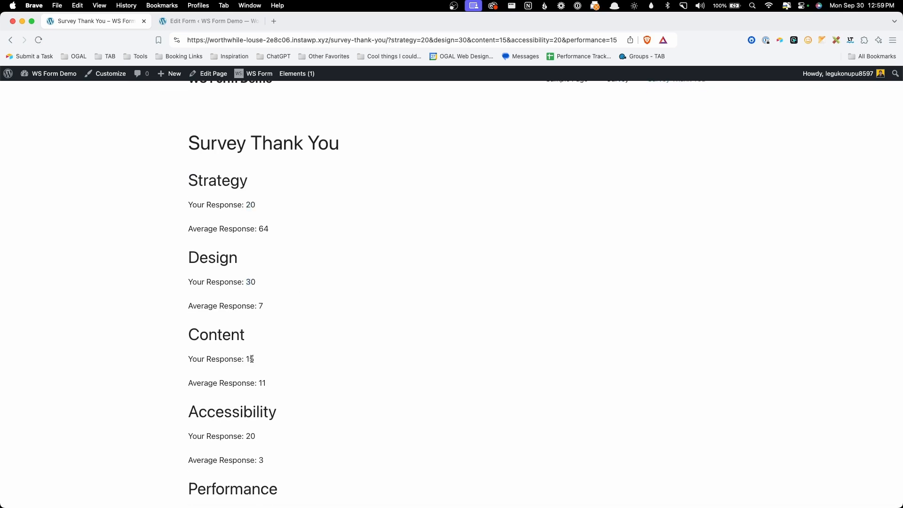
scroll(276, 408, "down", 1)
double_click(251, 435)
scroll(320, 444, "down", 5)
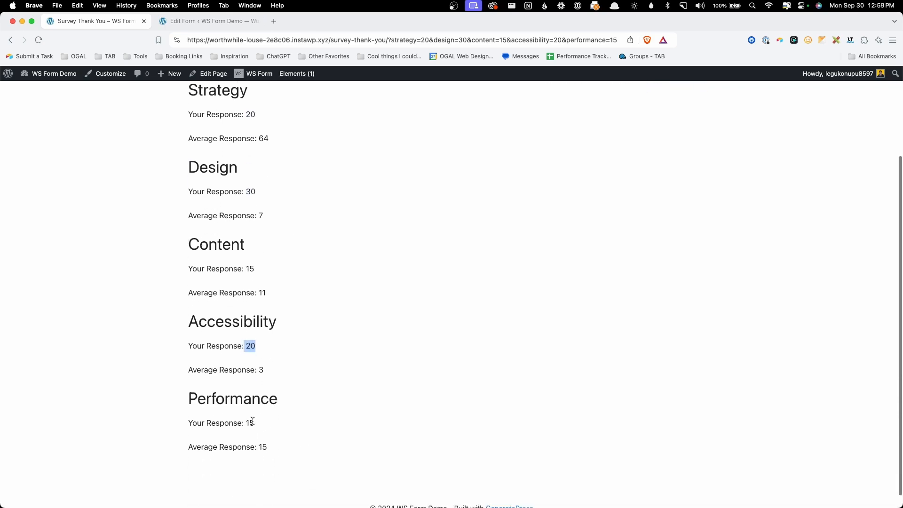
double_click(249, 423)
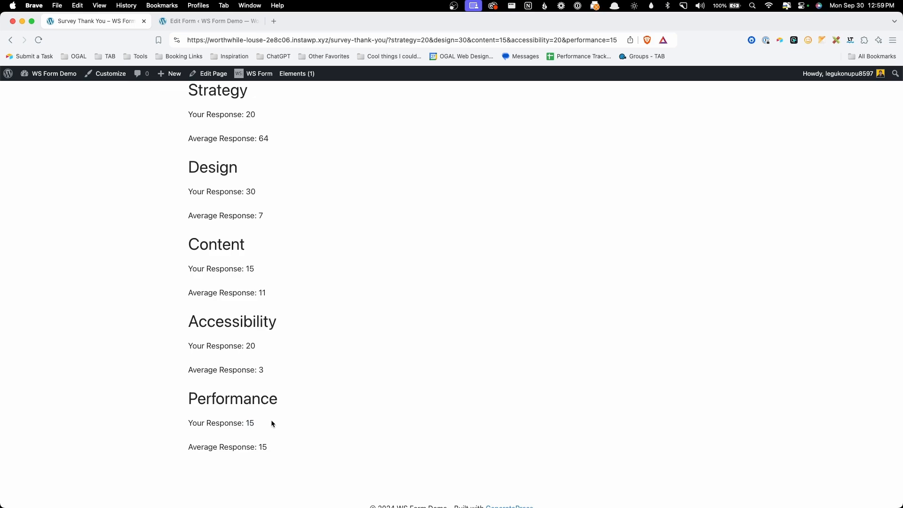
scroll(329, 357, "up", 4)
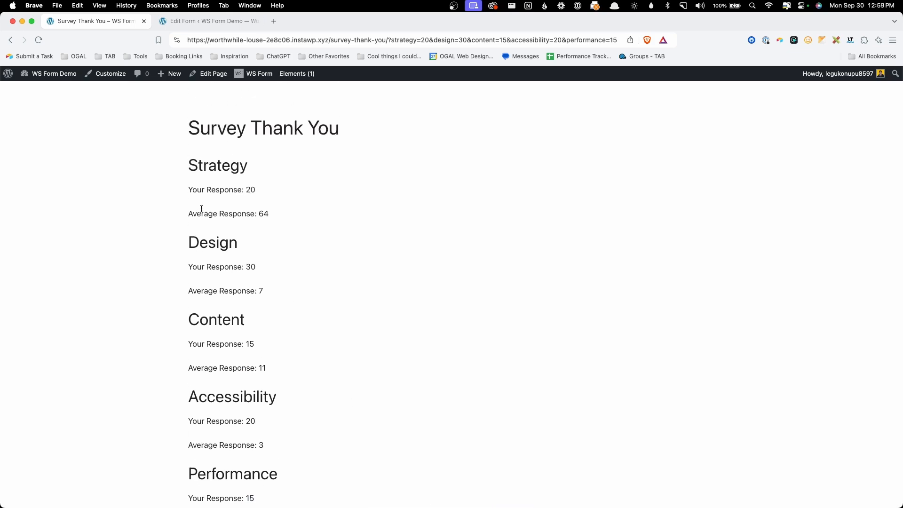
left_click_drag(189, 213, 271, 214)
left_click(277, 216)
Edit the Survey Thank You page, adding % after the response and average values in the Strategy and Design sections.
left_click(202, 74)
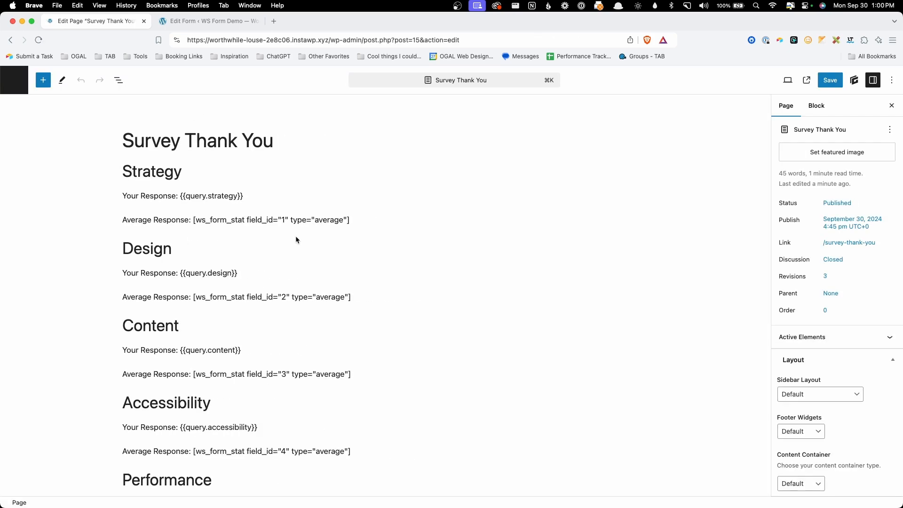
left_click(254, 195)
type("%")
left_click(356, 220)
type("%")
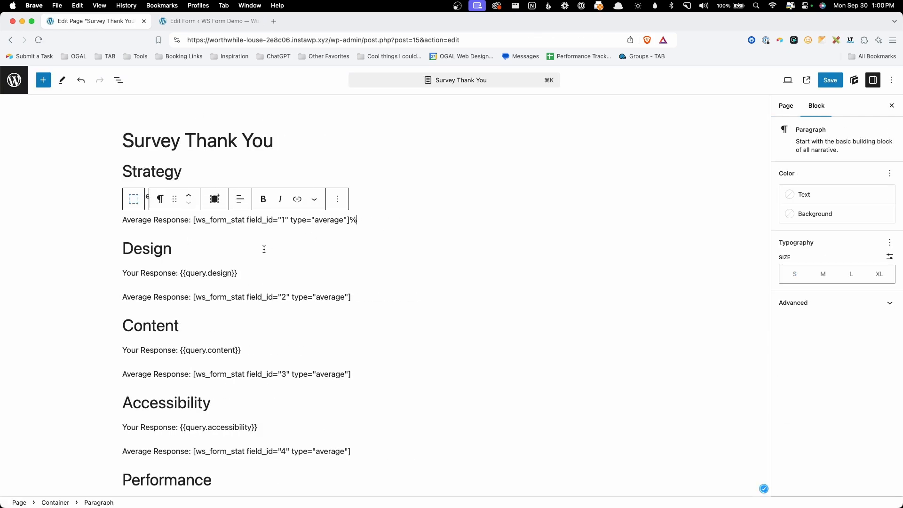
left_click(241, 272)
type("%")
left_click(359, 297)
type("%")
Add % after the response and average values in the Content, Accessibility and Performance sections, and save the page.
left_click(258, 349)
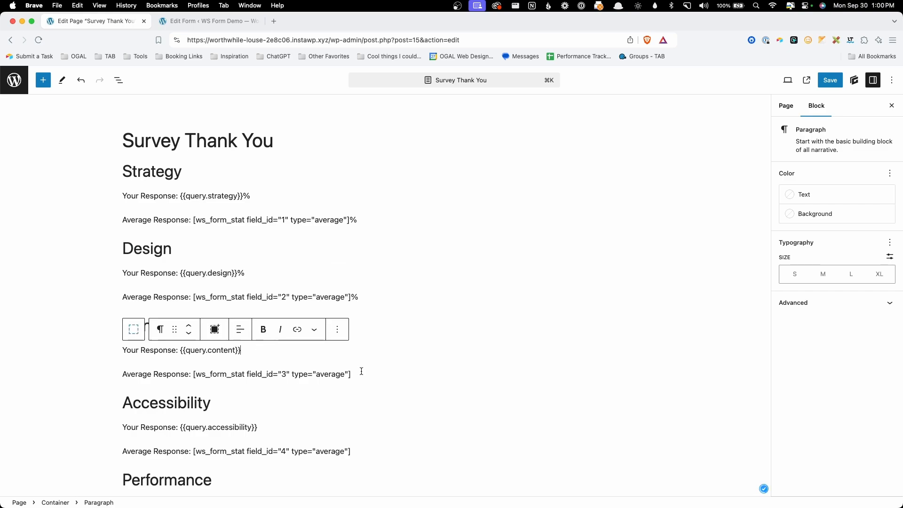
type("%")
left_click(360, 374)
type("%")
left_click(272, 427)
type("%")
left_click(373, 451)
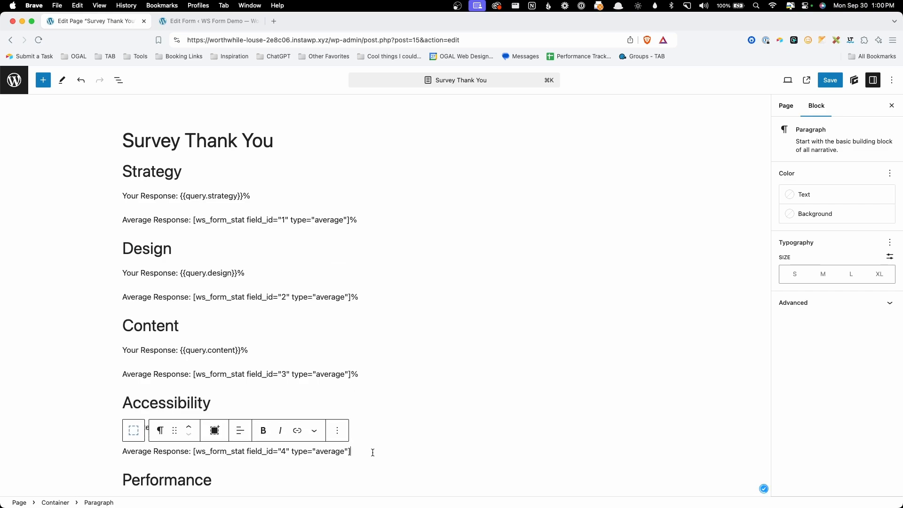
type("%")
scroll(372, 451, "down", 2)
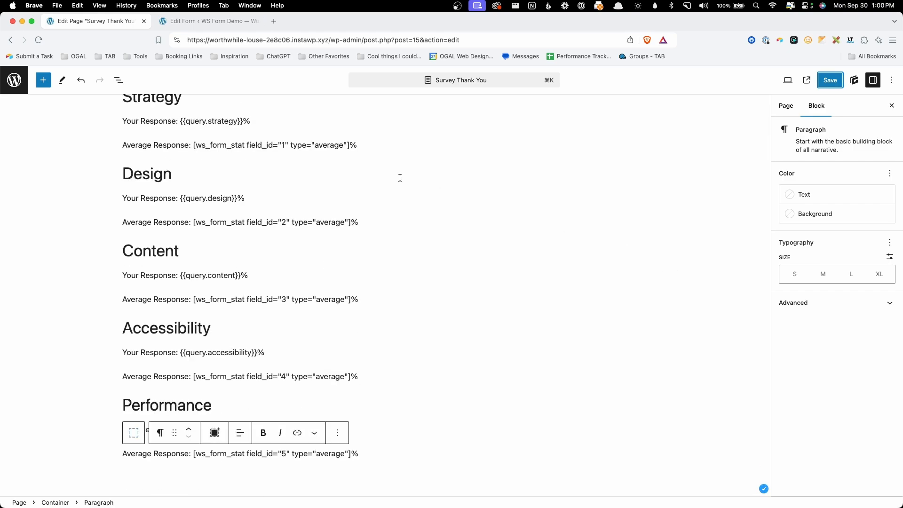
Submit the live Survey page with Strategy 40, Design 10, Content 30, Accessibility 15 and Performance 5.
left_click(21, 81)
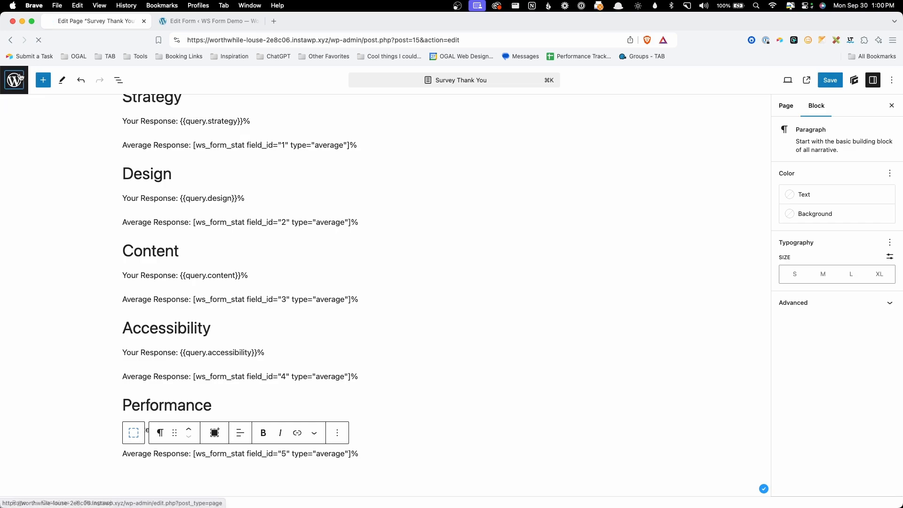
left_click(181, 246)
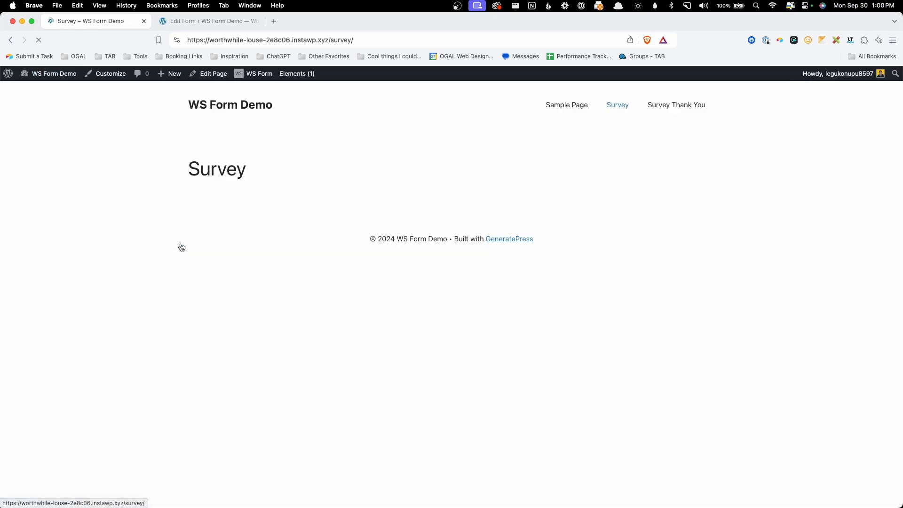
left_click_drag(191, 215, 400, 214)
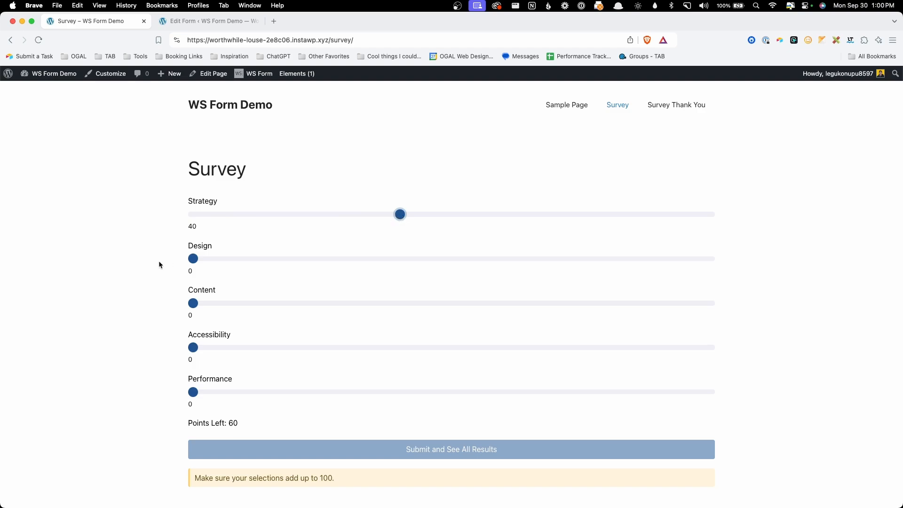
left_click_drag(196, 262, 245, 258)
left_click_drag(194, 303, 337, 301)
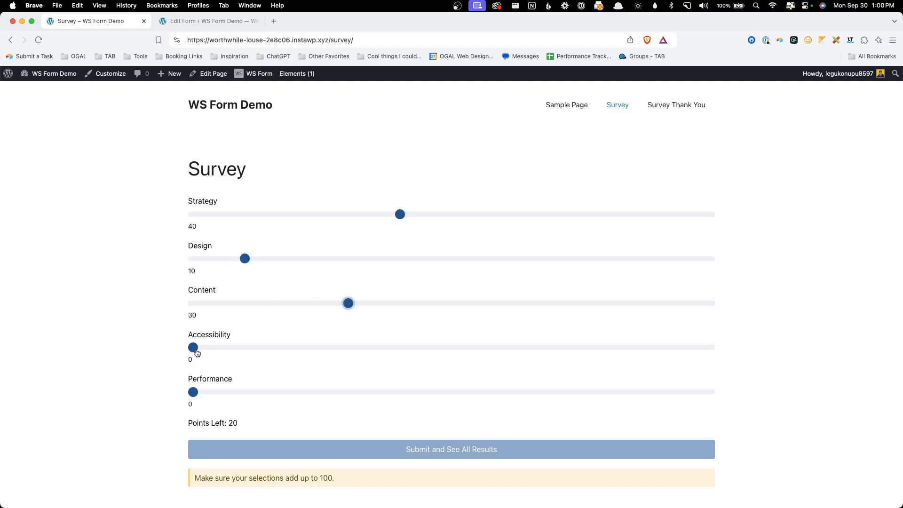
left_click_drag(194, 351, 283, 348)
left_click_drag(200, 390, 218, 392)
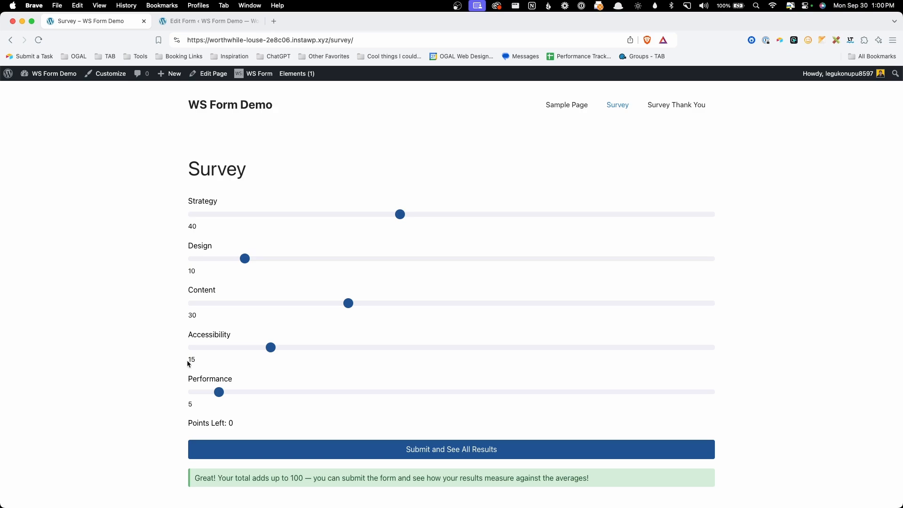
left_click(413, 449)
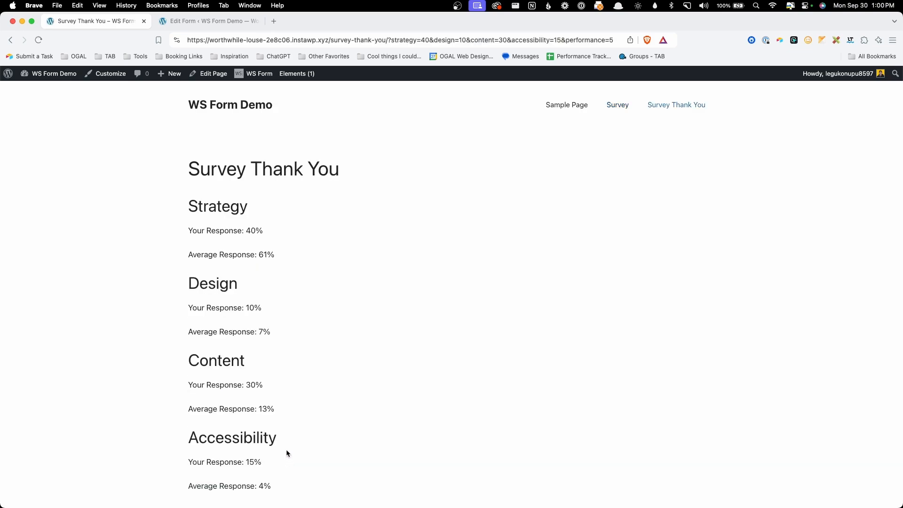
Review the percentage signs and compare each category's own response with its average on the thank-you page.
scroll(369, 360, "down", 1)
left_click_drag(245, 214, 256, 213)
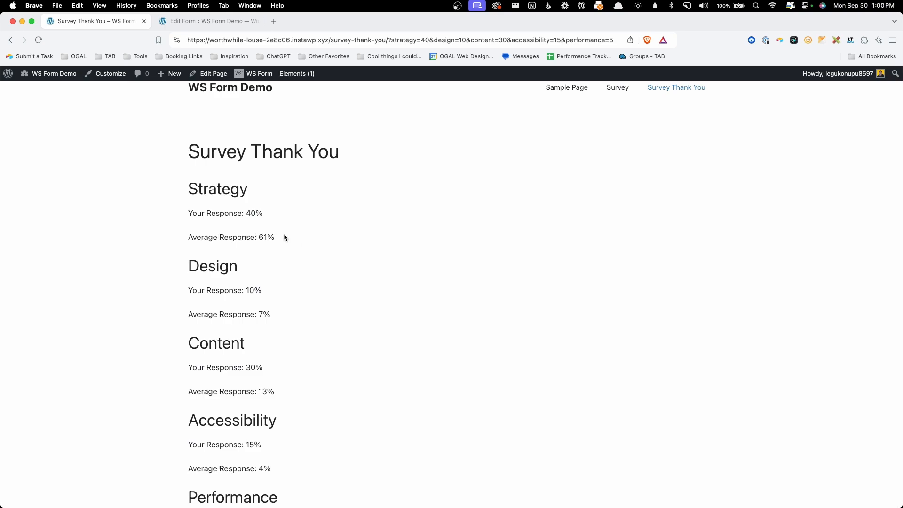
scroll(296, 290, "down", 2)
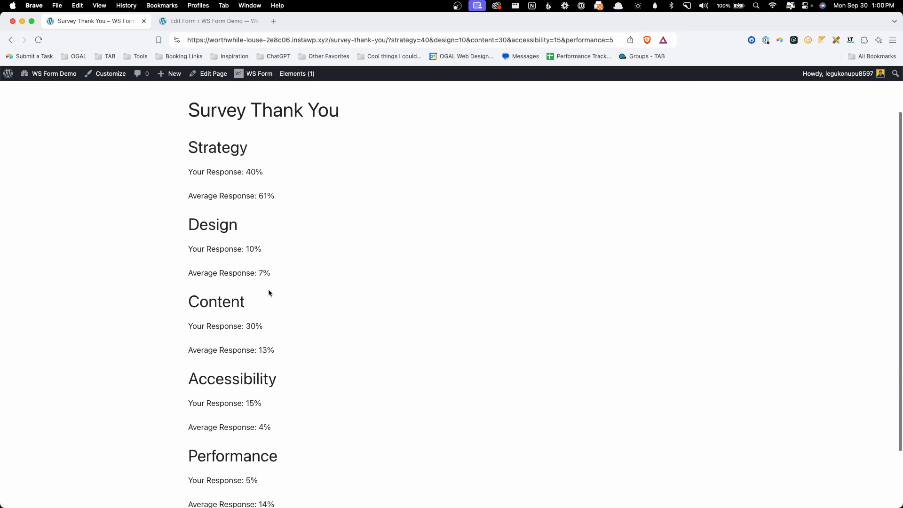
scroll(269, 293, "down", 3)
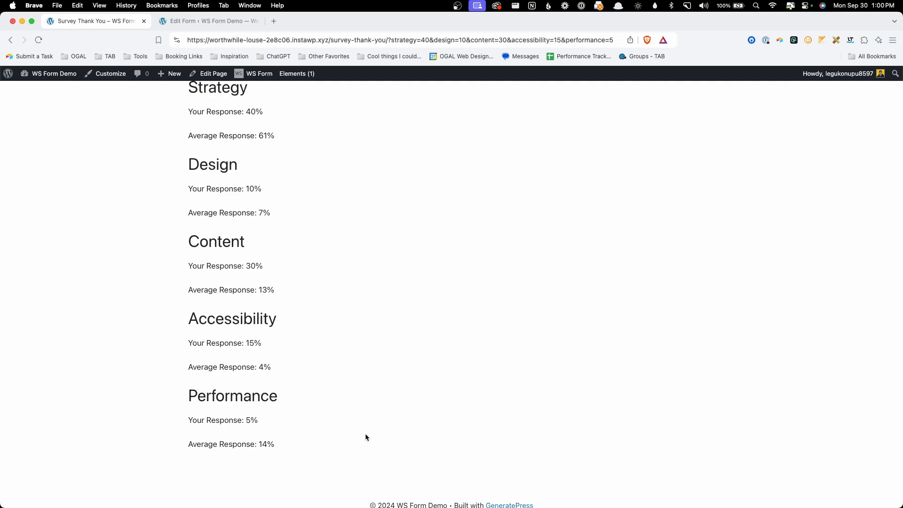
scroll(365, 437, "up", 3)
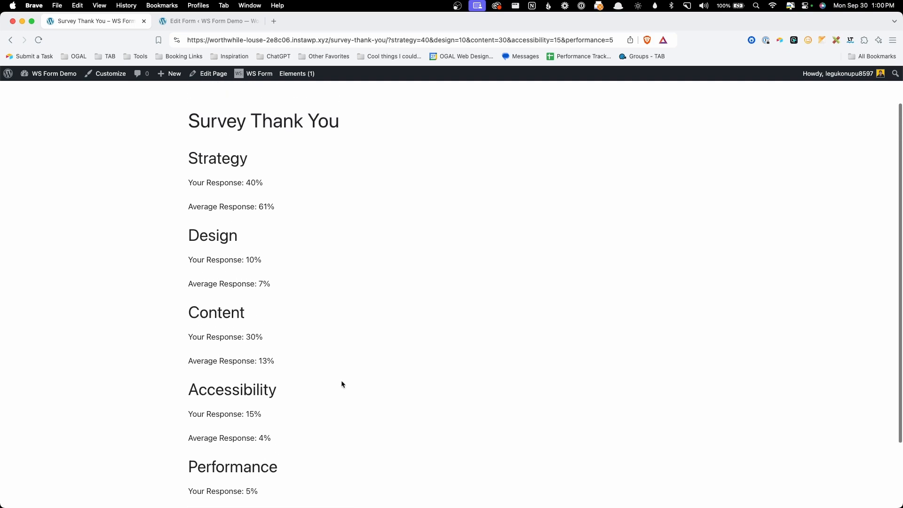